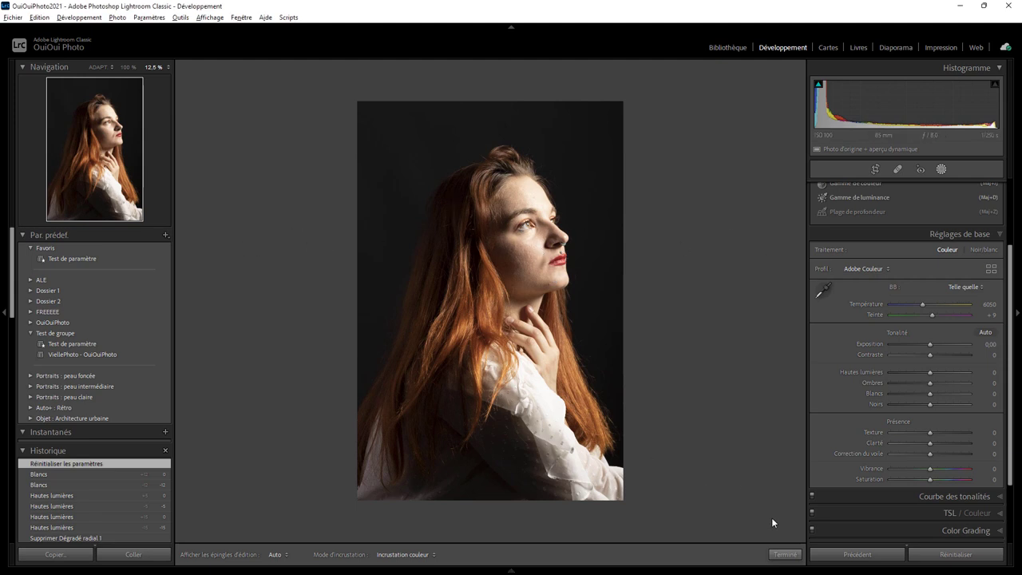
# Exit masking and inspect the forehead, eyes, cheek, nose piercing and lips at 100%
pyautogui.click(785, 555)
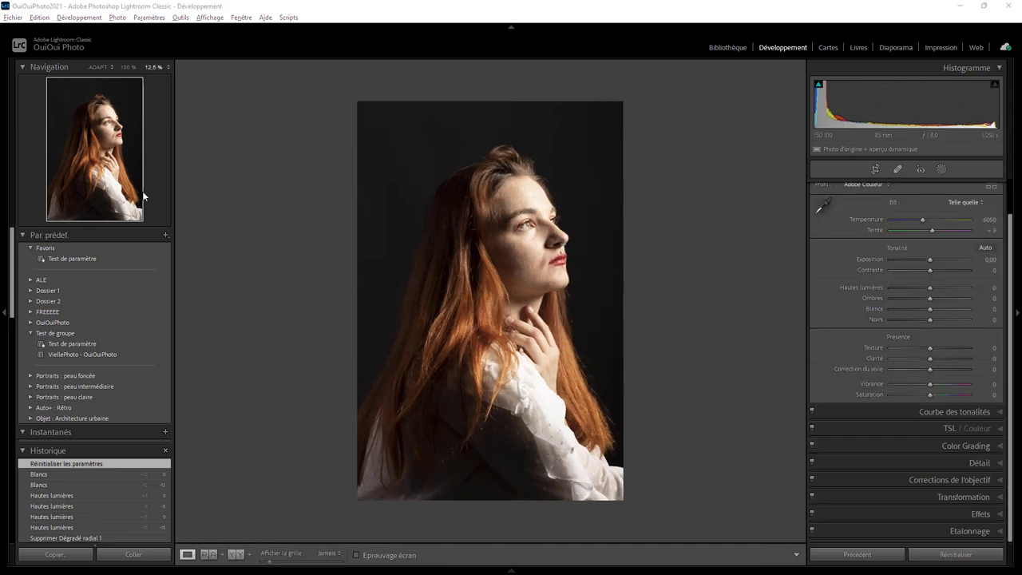
pyautogui.click(128, 67)
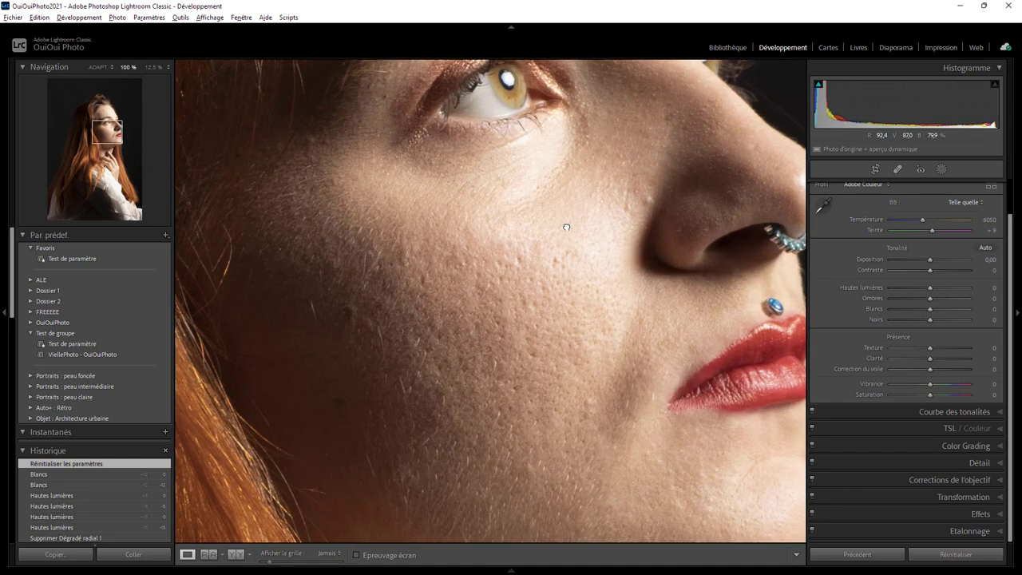
pyautogui.moveTo(566, 228); pyautogui.dragTo(369, 310)
pyautogui.moveTo(382, 189); pyautogui.dragTo(483, 404)
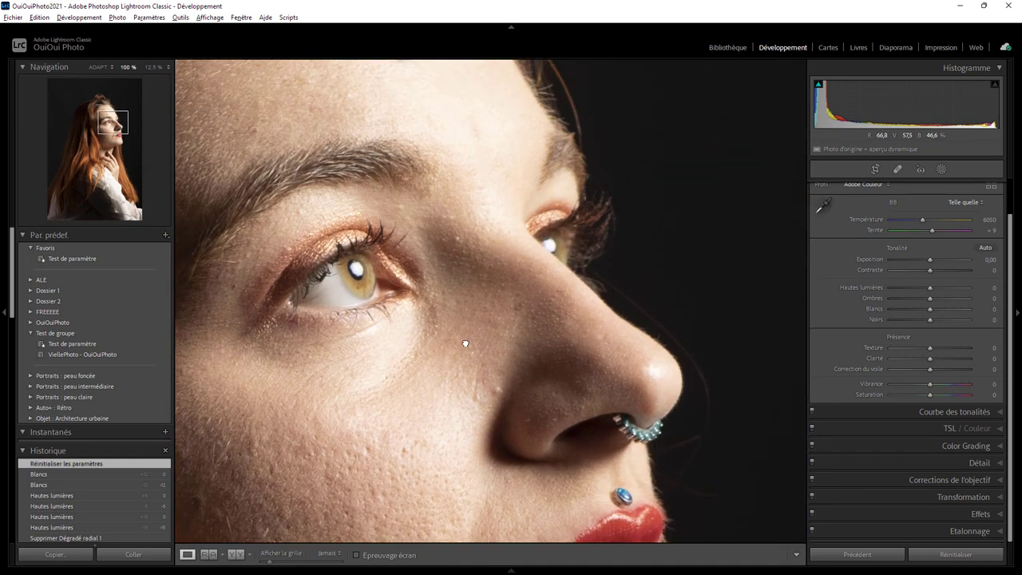
pyautogui.moveTo(436, 207); pyautogui.dragTo(508, 296)
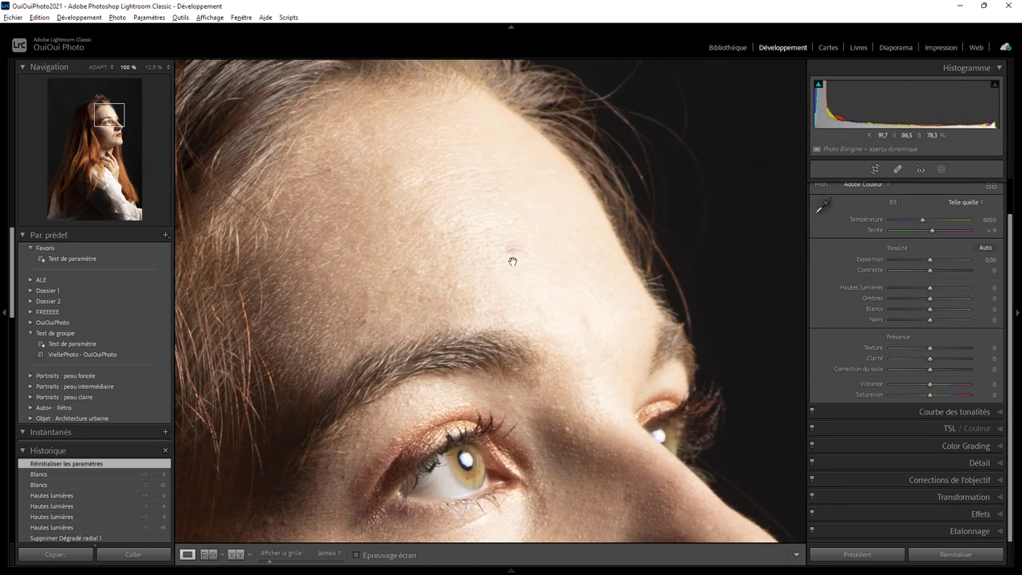
pyautogui.moveTo(568, 503); pyautogui.dragTo(549, 128)
pyautogui.moveTo(522, 426); pyautogui.dragTo(529, 354)
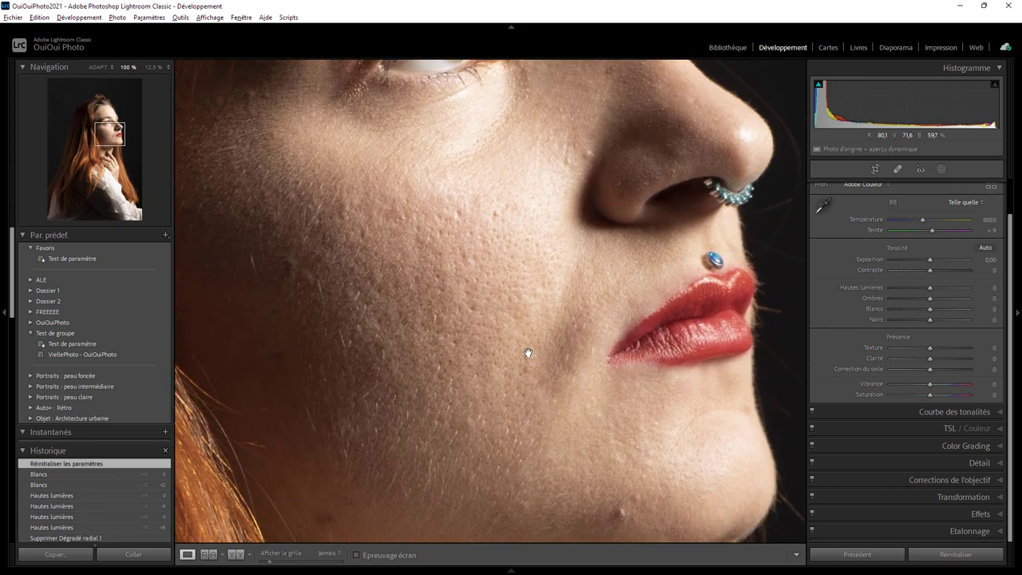
pyautogui.moveTo(387, 379); pyautogui.dragTo(344, 319)
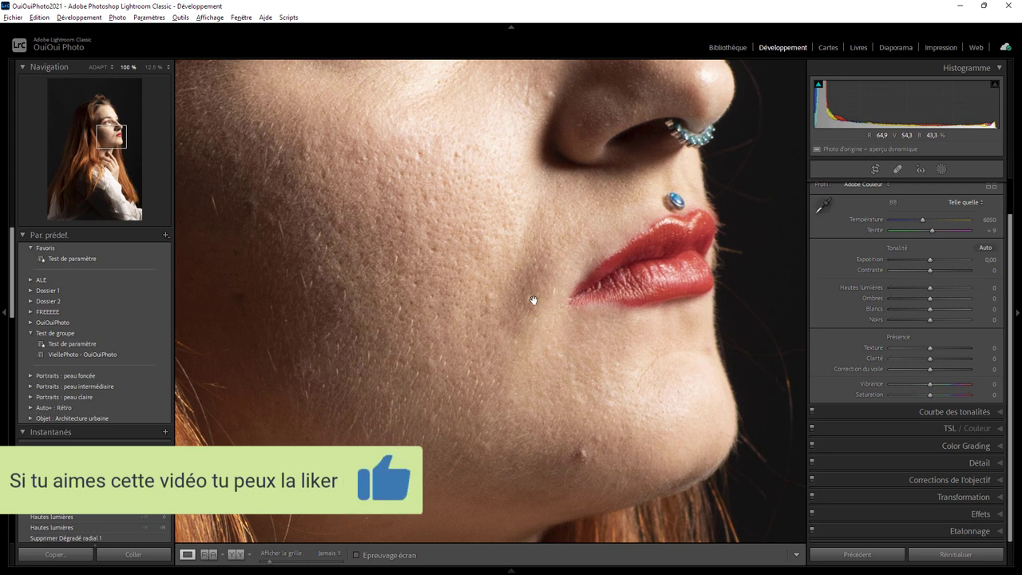
# Pan over the chin, neck, hand and white shirt, recheck the eye, then fit the portrait
pyautogui.moveTo(515, 400); pyautogui.dragTo(516, 212)
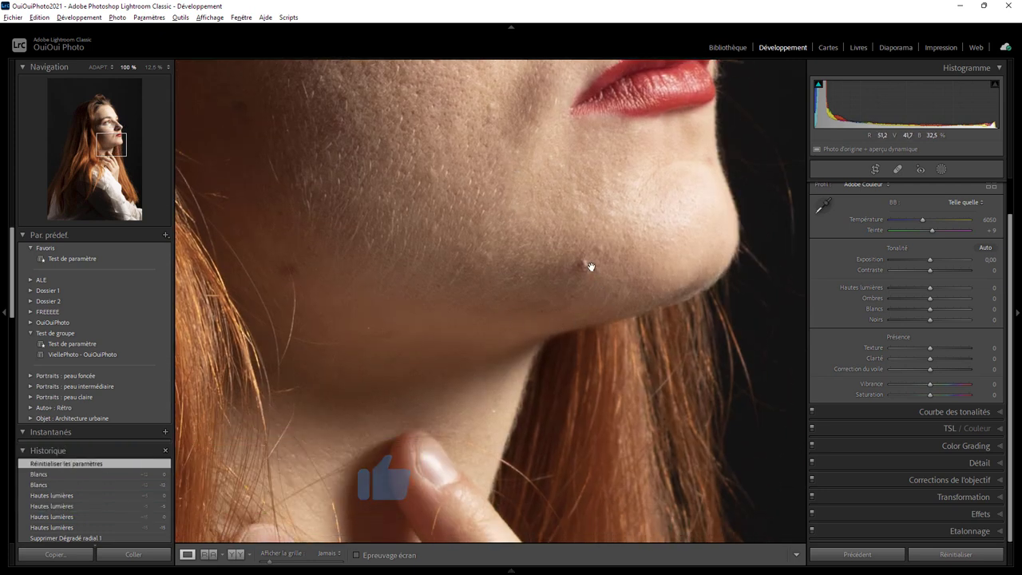
pyautogui.moveTo(364, 372); pyautogui.dragTo(421, 128)
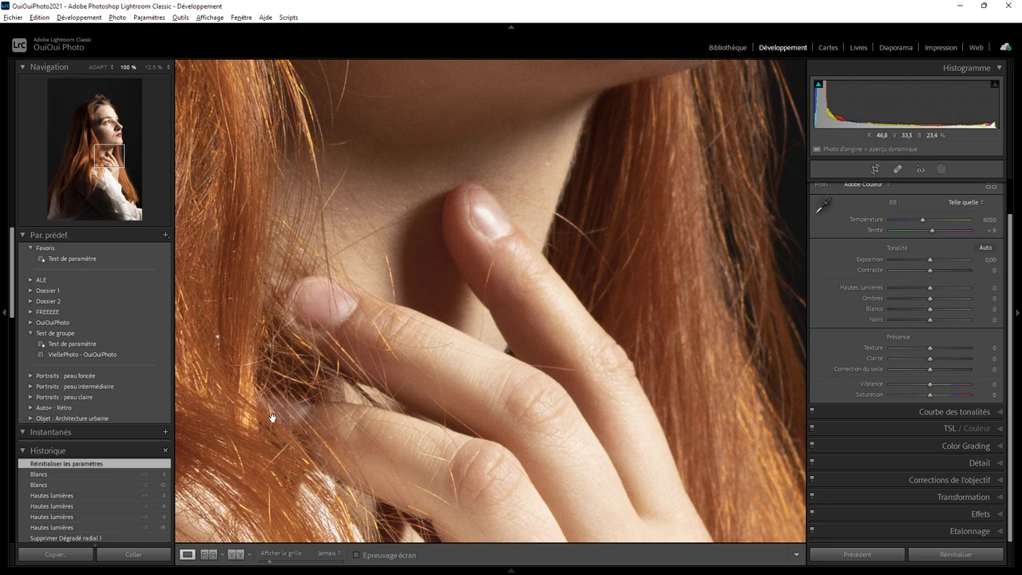
pyautogui.moveTo(426, 338); pyautogui.dragTo(477, 130)
pyautogui.moveTo(447, 383); pyautogui.dragTo(441, 218)
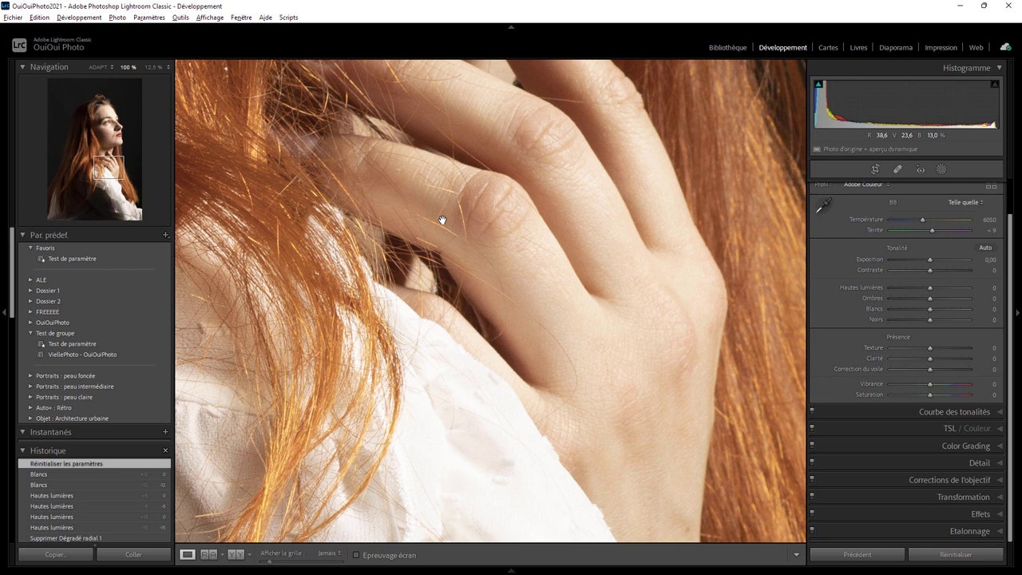
pyautogui.moveTo(502, 374); pyautogui.dragTo(437, 141)
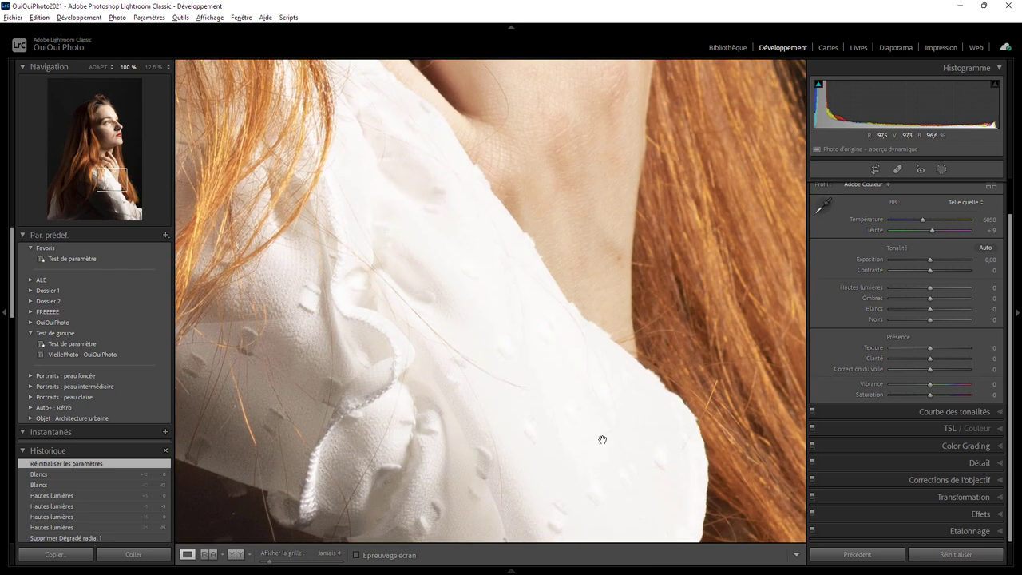
pyautogui.click(512, 147)
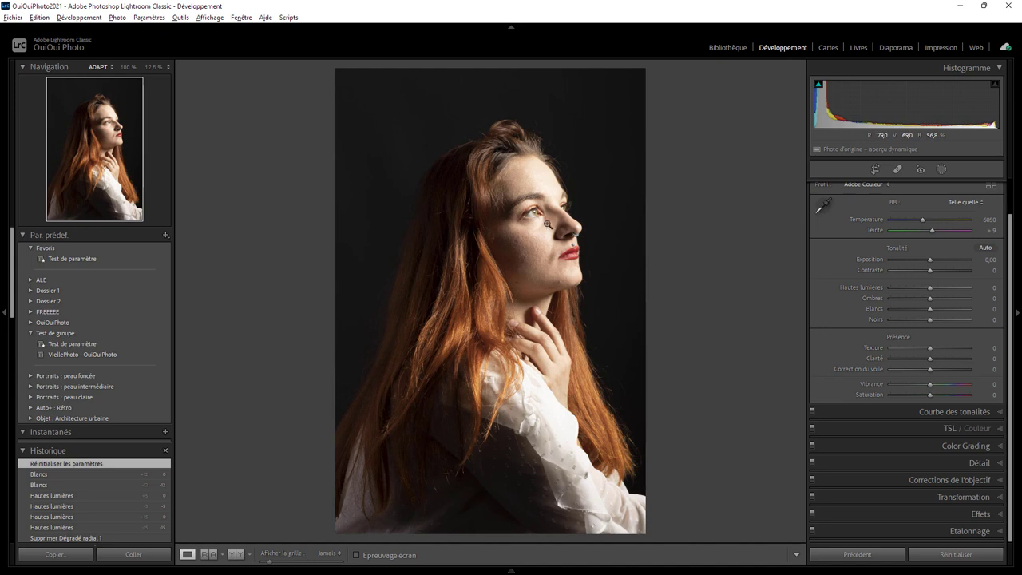
pyautogui.click(547, 230)
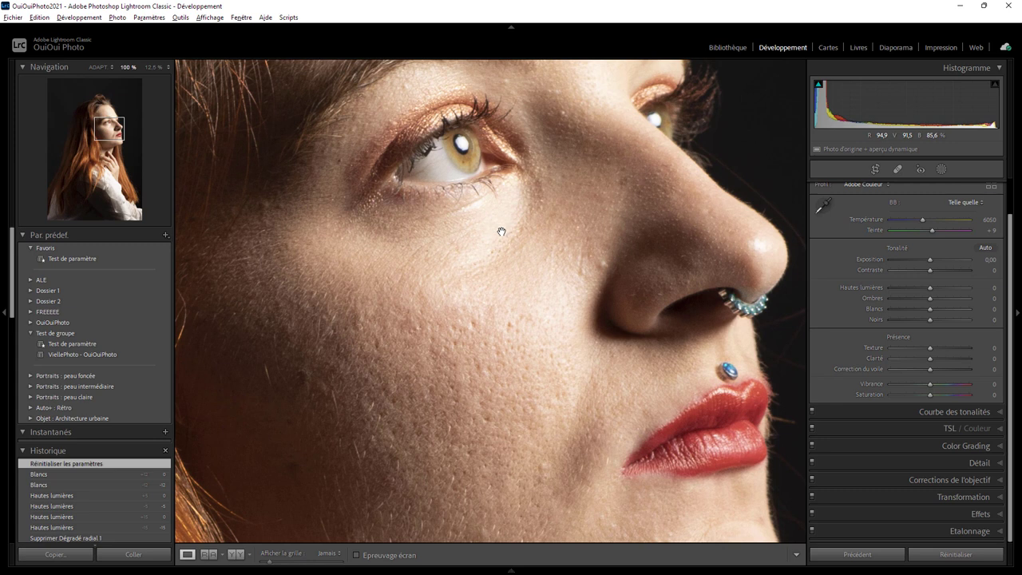
pyautogui.click(502, 232)
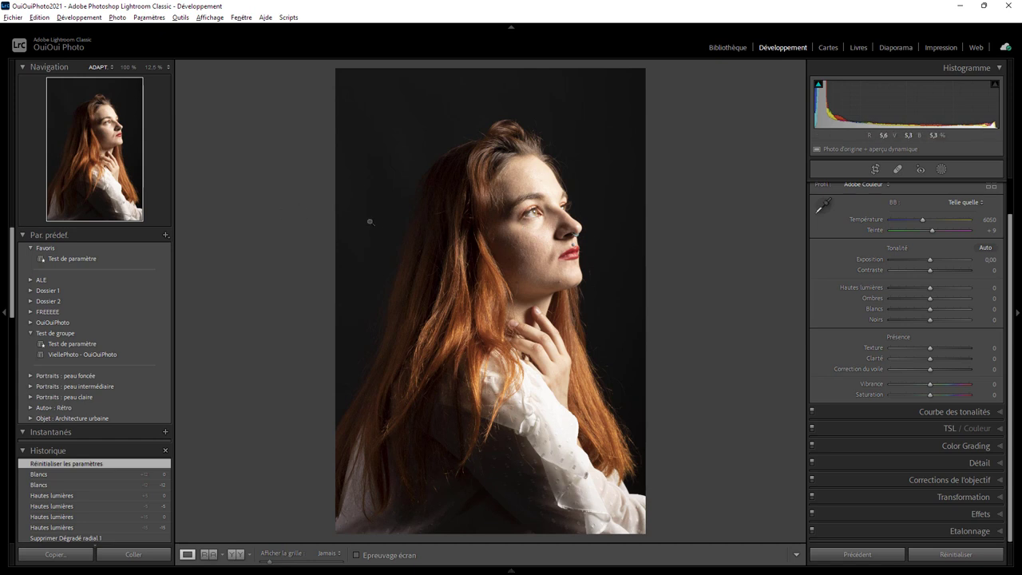
# Crop tighter at the original ratio by pulling the left corners inward, then refining the top-left corner
pyautogui.click(875, 169)
pyautogui.moveTo(337, 530); pyautogui.dragTo(349, 523)
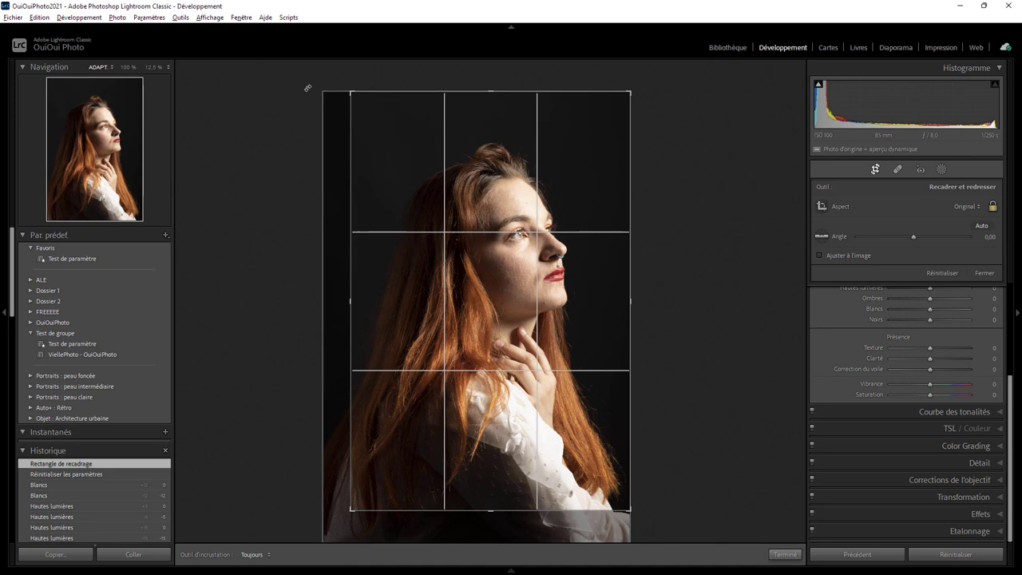
pyautogui.moveTo(349, 89); pyautogui.dragTo(355, 101)
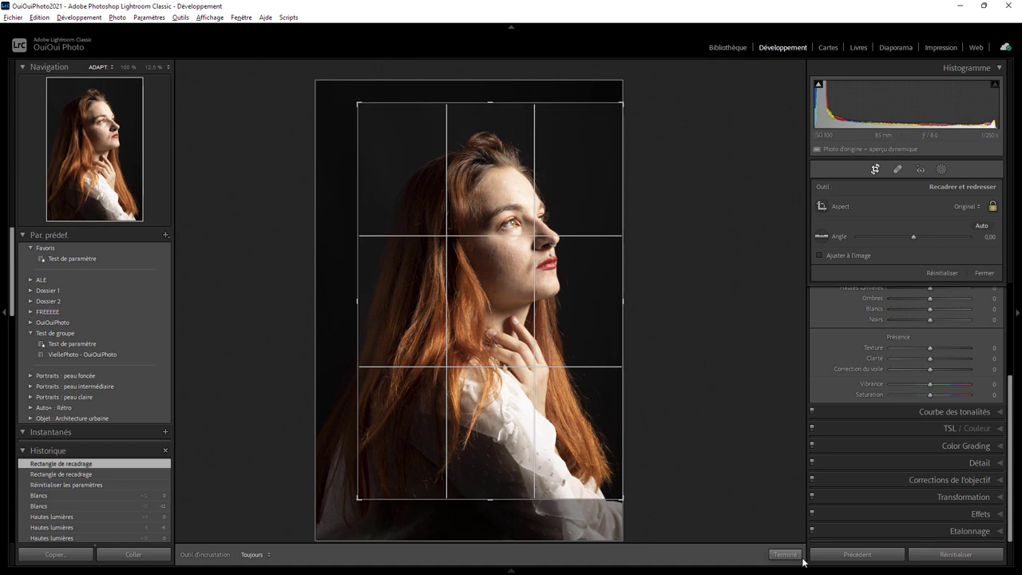
pyautogui.click(795, 556)
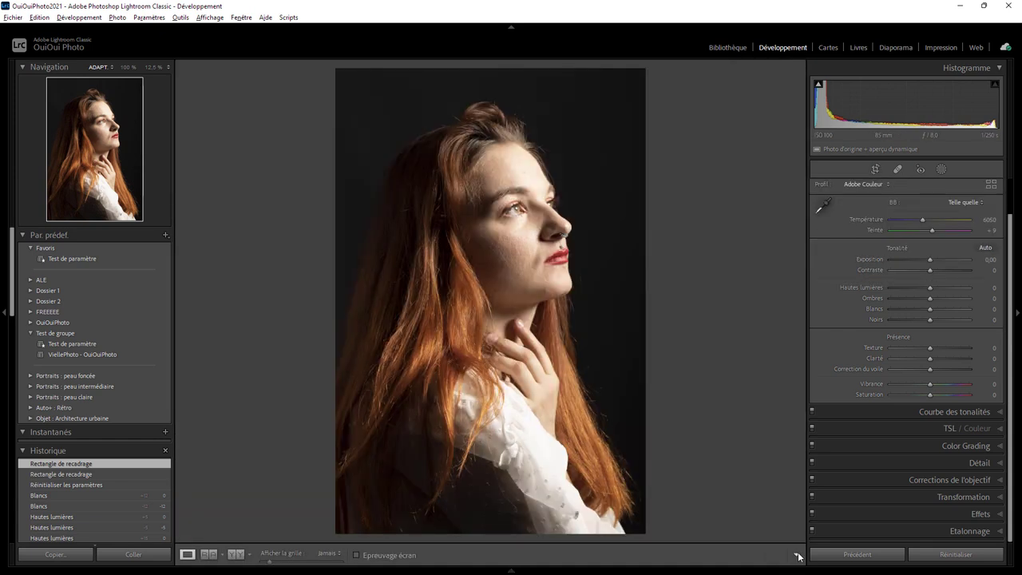
pyautogui.click(875, 169)
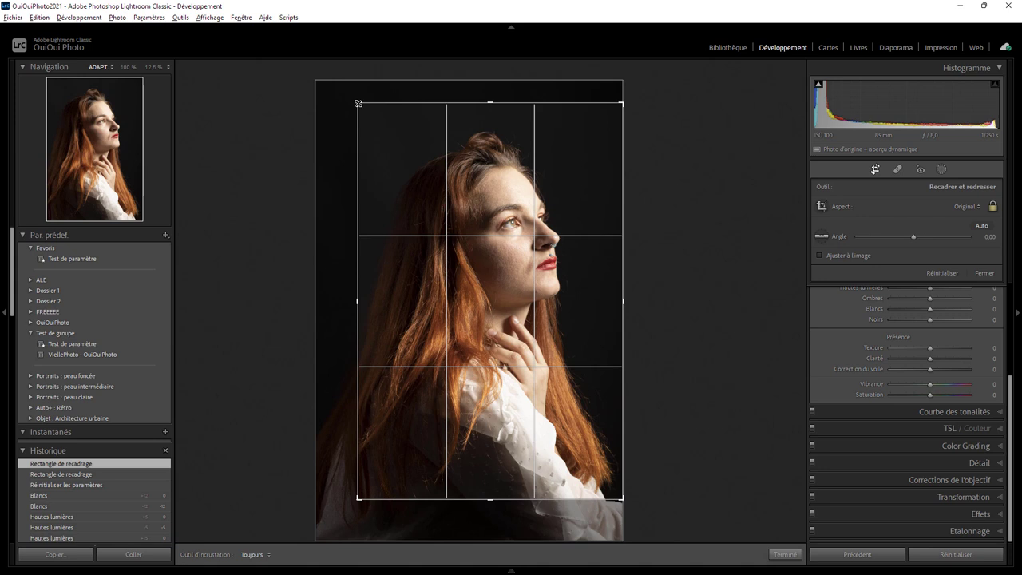
pyautogui.moveTo(358, 104); pyautogui.dragTo(359, 106)
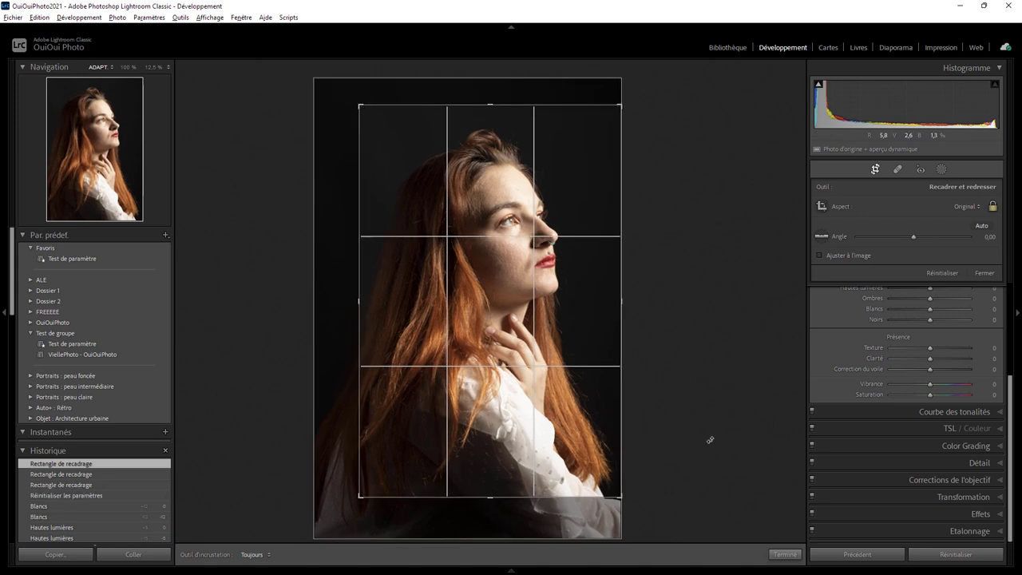
pyautogui.click(794, 556)
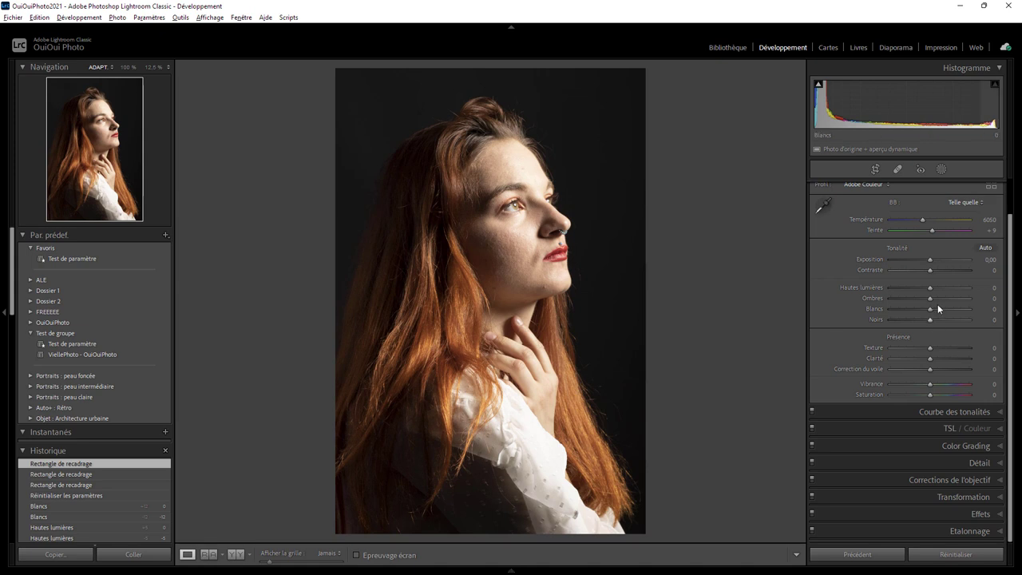
# Set Whites to +11 in Basic settings and check the cheek skin at 100%
pyautogui.moveTo(929, 309)
pyautogui.mouseDown()
pyautogui.moveTo(909, 309)
pyautogui.moveTo(940, 312)
pyautogui.moveTo(925, 312)
pyautogui.mouseUp()
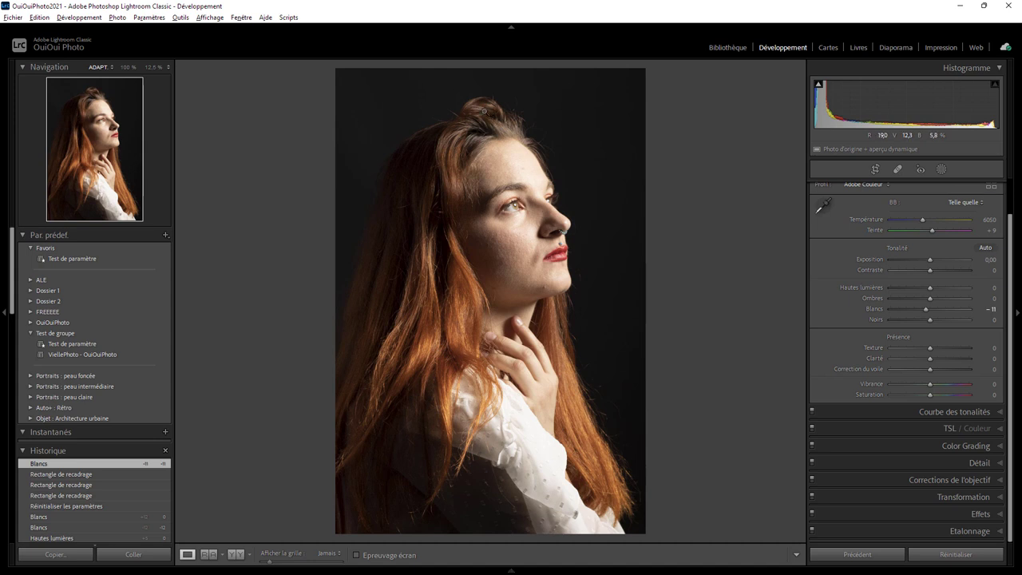
pyautogui.click(511, 275)
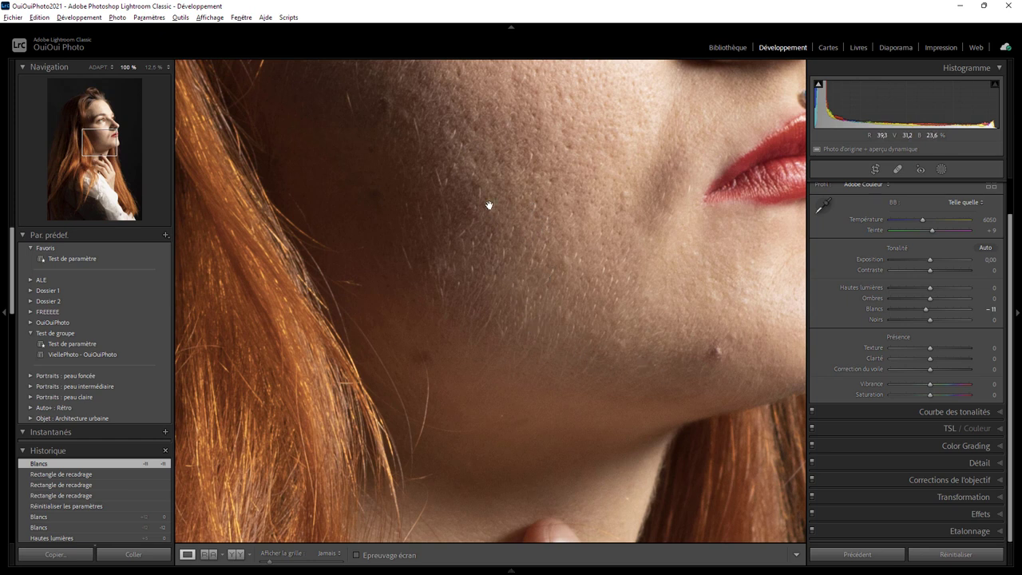
pyautogui.click(460, 188)
pyautogui.click(459, 188)
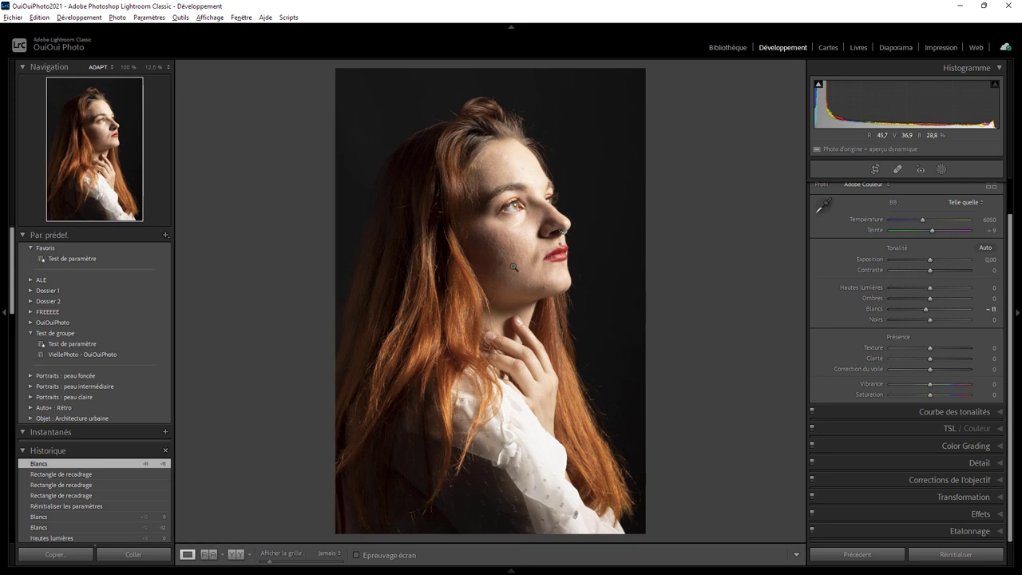
pyautogui.click(513, 266)
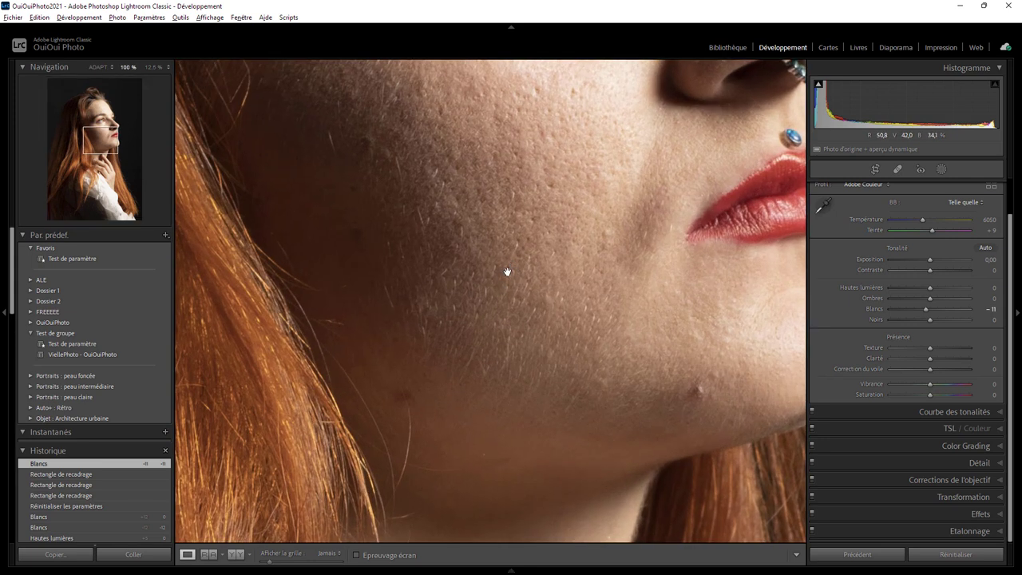
pyautogui.click(507, 272)
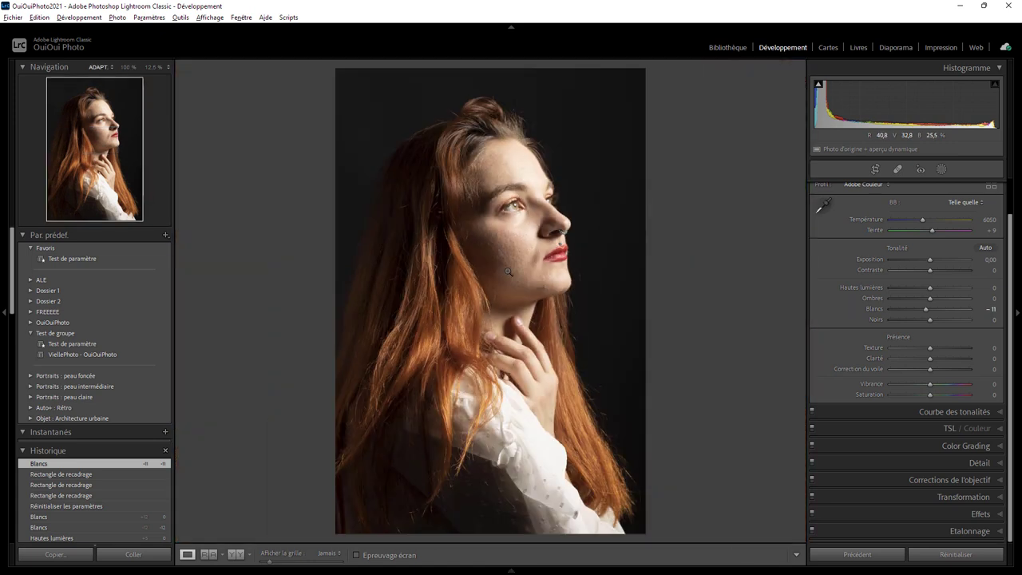
# Use the photo's Edit In menu to open it in Adobe Photoshop 2022
pyautogui.rightClick(517, 209)
pyautogui.moveTo(591, 306)
pyautogui.click(782, 308)
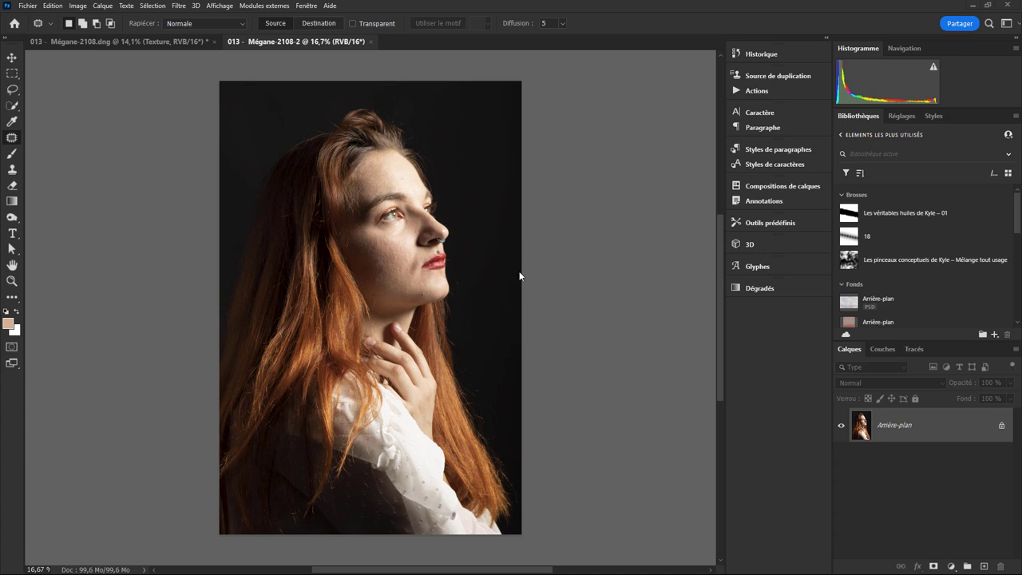
# Run the Split Frequency macro to create Original, Couleur and Texture layers
pyautogui.middleClick(586, 285)
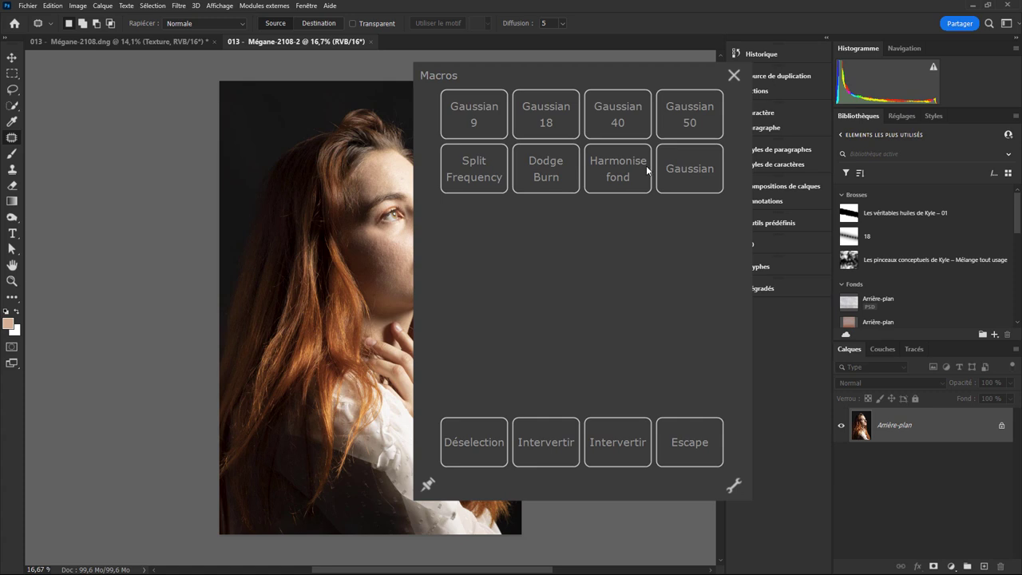
pyautogui.press('Escape')
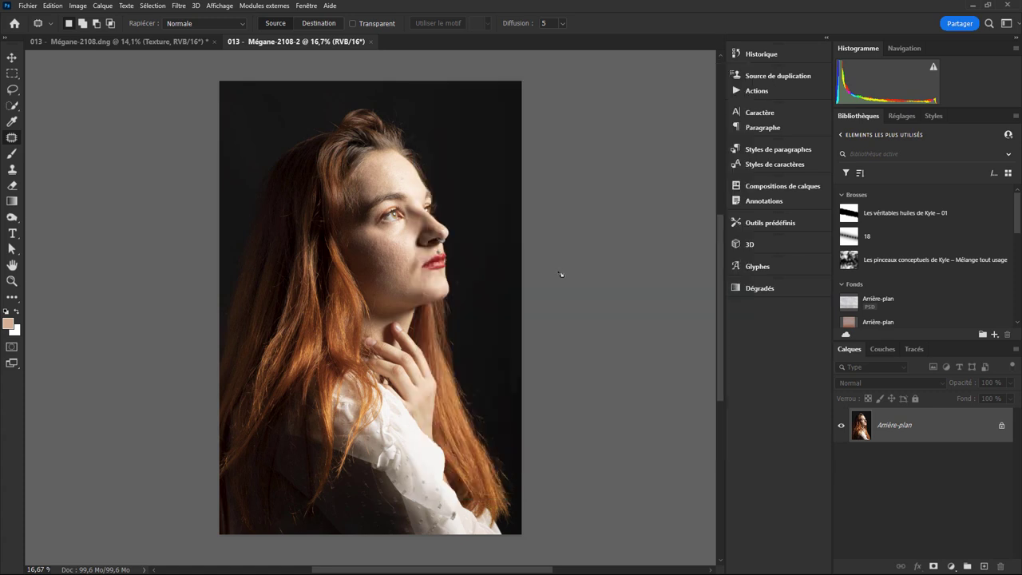
pyautogui.middleClick(563, 263)
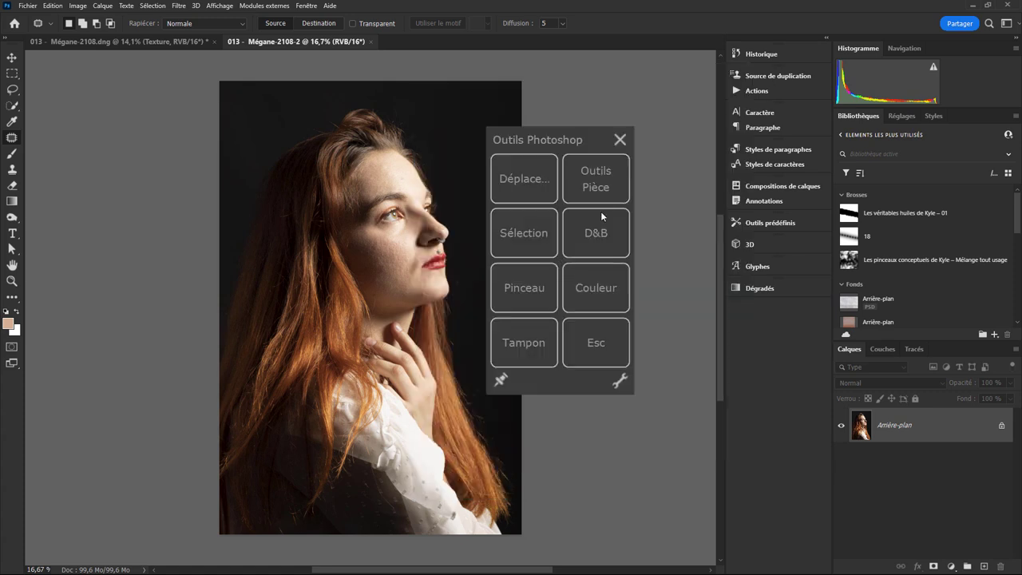
pyautogui.click(570, 351)
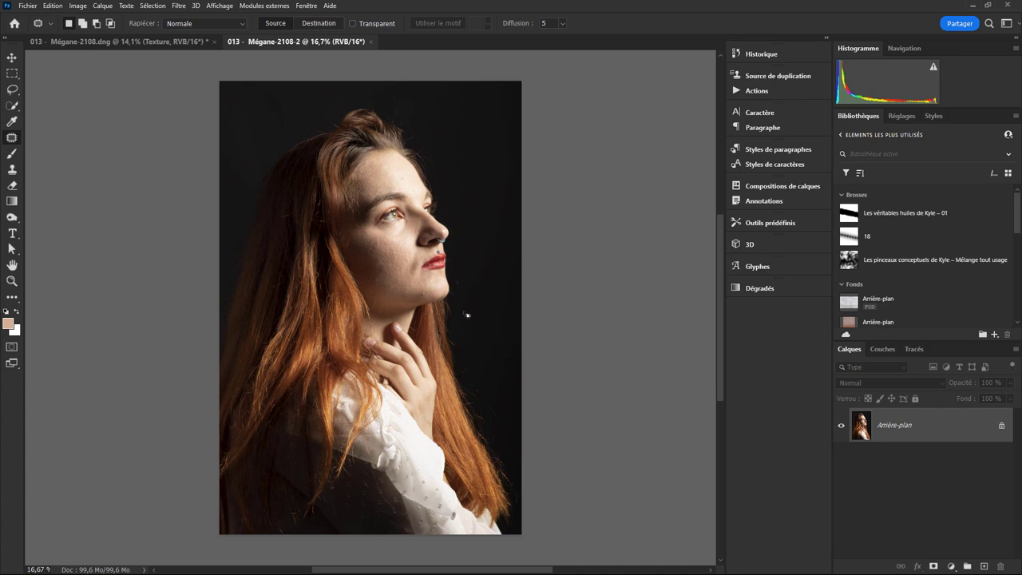
pyautogui.middleClick(438, 262)
pyautogui.click(341, 151)
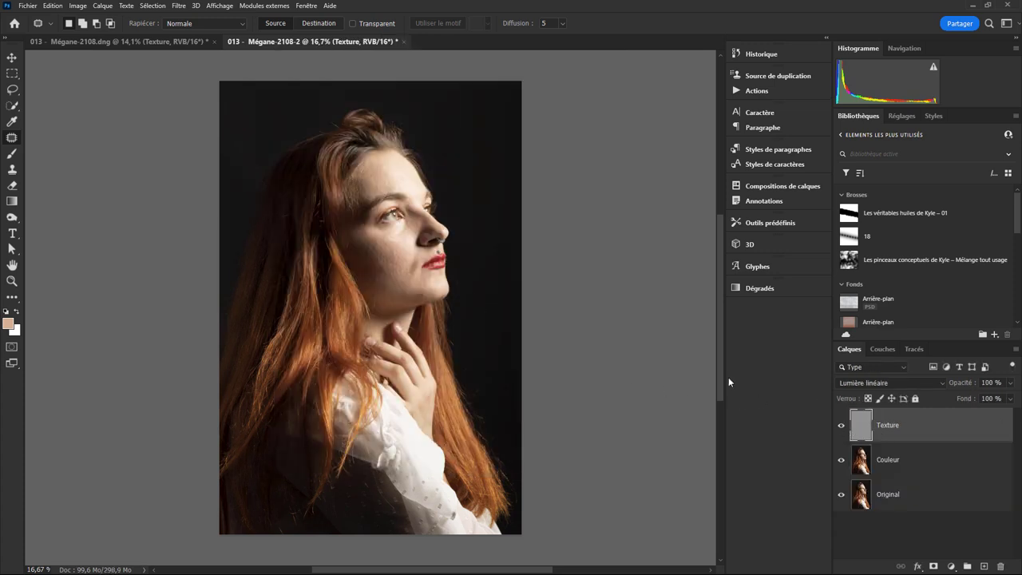
pyautogui.click(841, 426)
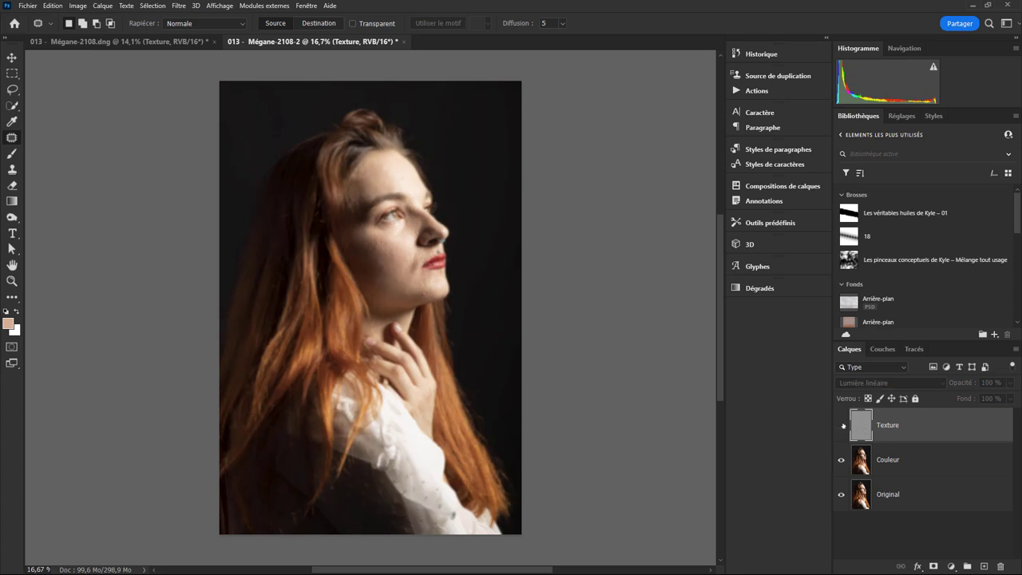
pyautogui.scroll(5, 443, 235)
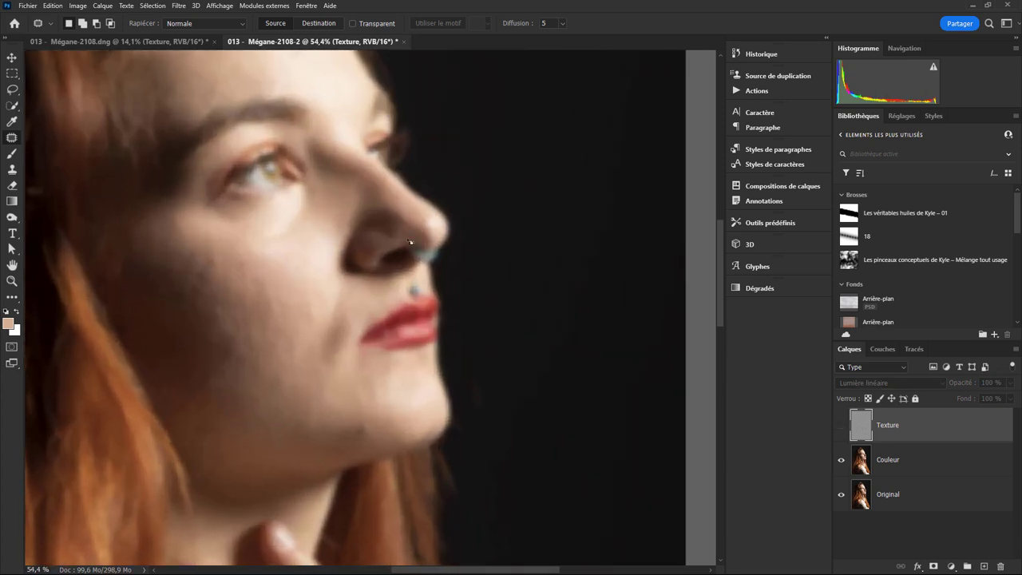
pyautogui.click(841, 426)
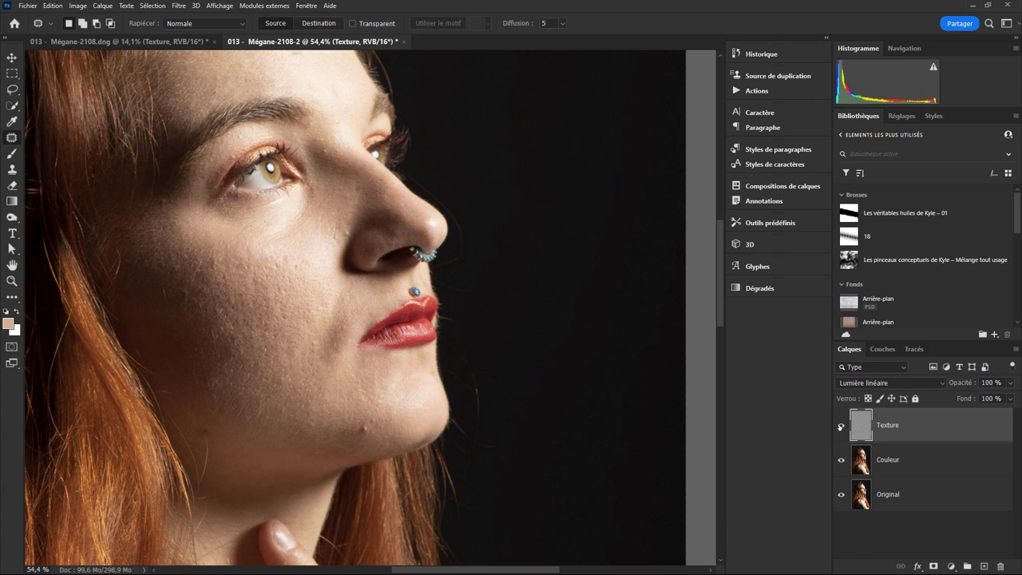
pyautogui.middleClick(541, 349)
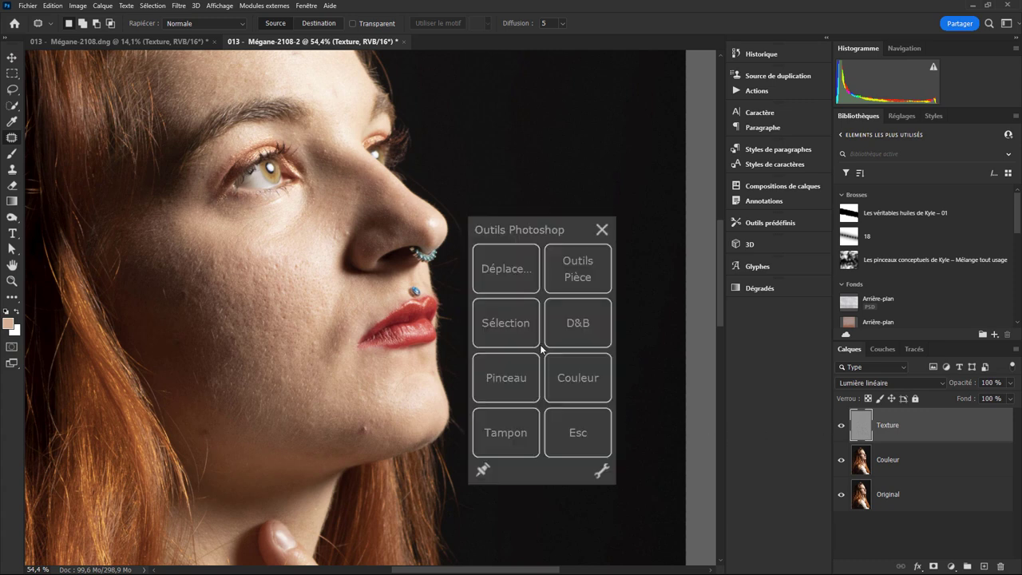
pyautogui.click(578, 276)
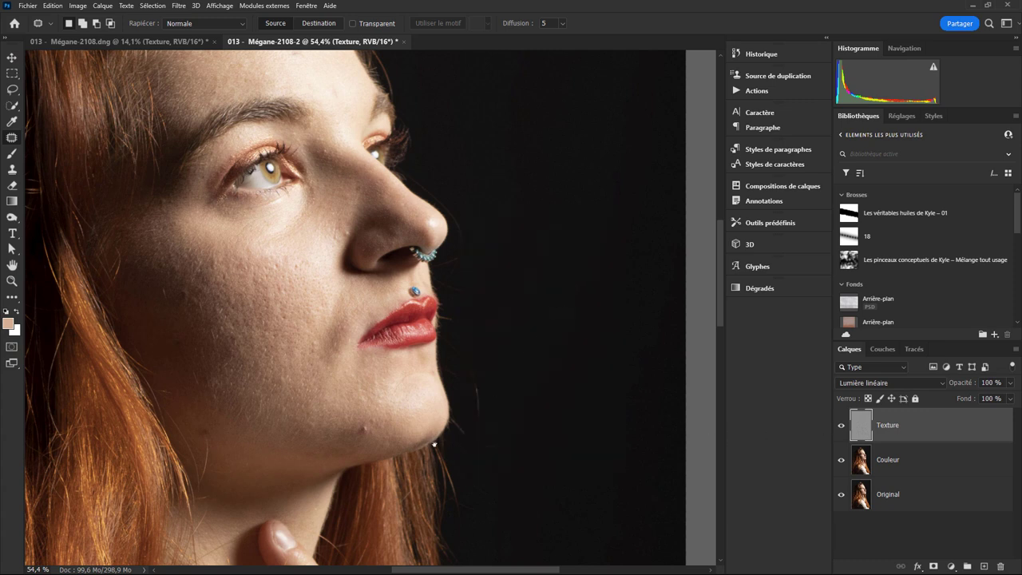
pyautogui.moveTo(434, 444); pyautogui.dragTo(571, 322)
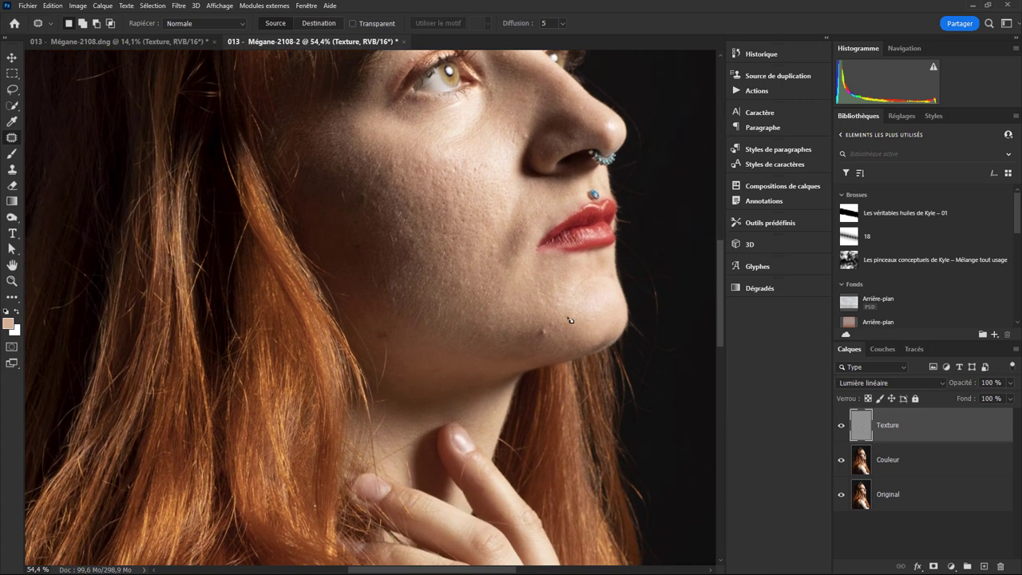
pyautogui.scroll(2, 570, 320)
pyautogui.scroll(3, 527, 344)
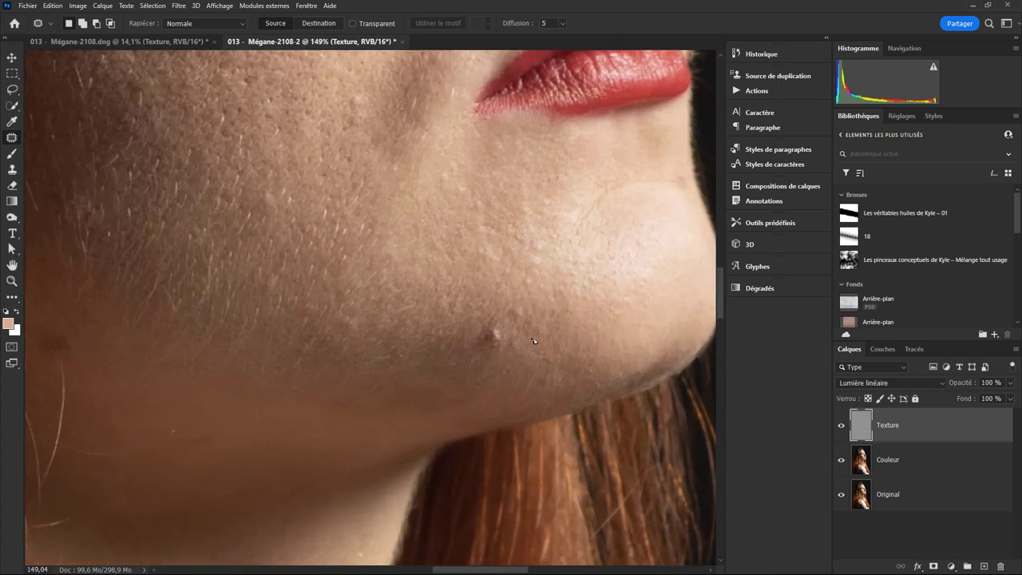
# Patch the chin blemish and the small dark spots along the jaw with clean skin
pyautogui.moveTo(521, 336); pyautogui.dragTo(426, 351)
pyautogui.moveTo(511, 319)
pyautogui.mouseDown()
pyautogui.moveTo(505, 304)
pyautogui.moveTo(510, 326)
pyautogui.mouseUp()
pyautogui.moveTo(376, 90)
pyautogui.mouseDown()
pyautogui.moveTo(539, 198)
pyautogui.moveTo(468, 221)
pyautogui.mouseUp()
pyautogui.moveTo(351, 290); pyautogui.dragTo(421, 194)
pyautogui.moveTo(303, 279)
pyautogui.mouseDown()
pyautogui.moveTo(295, 297)
pyautogui.moveTo(318, 229)
pyautogui.mouseUp()
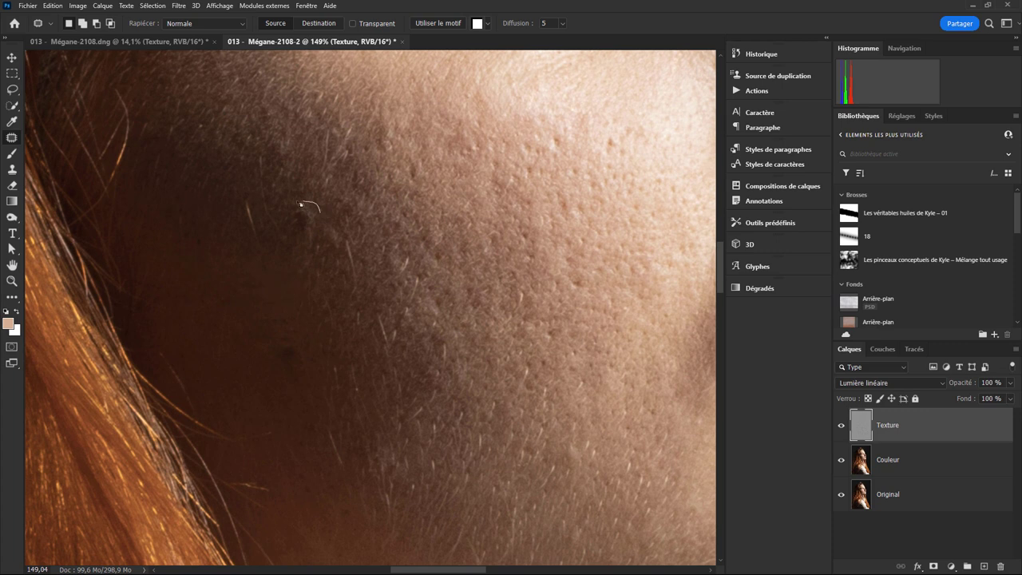
pyautogui.moveTo(303, 345)
pyautogui.mouseDown()
pyautogui.moveTo(279, 373)
pyautogui.moveTo(302, 356)
pyautogui.mouseUp()
pyautogui.scroll(5, 342, 405)
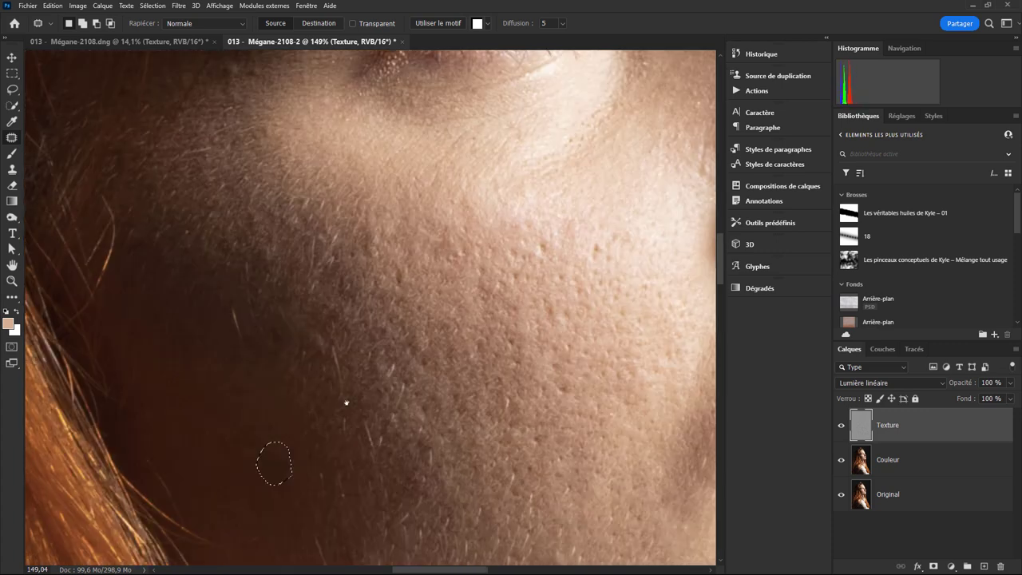
pyautogui.scroll(-3, 331, 386)
pyautogui.scroll(-3, 360, 337)
pyautogui.scroll(-2, 360, 293)
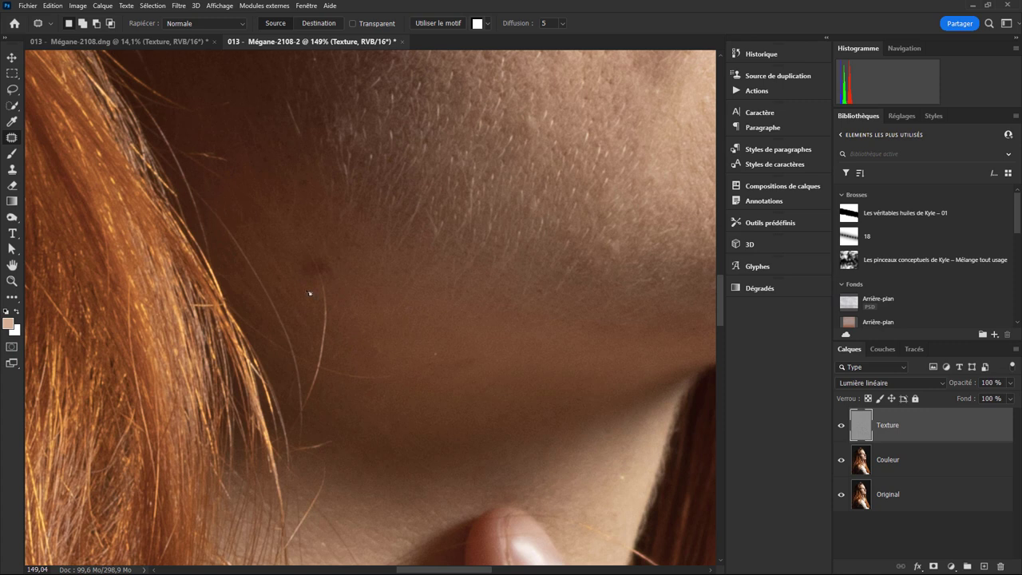
pyautogui.scroll(2, 352, 283)
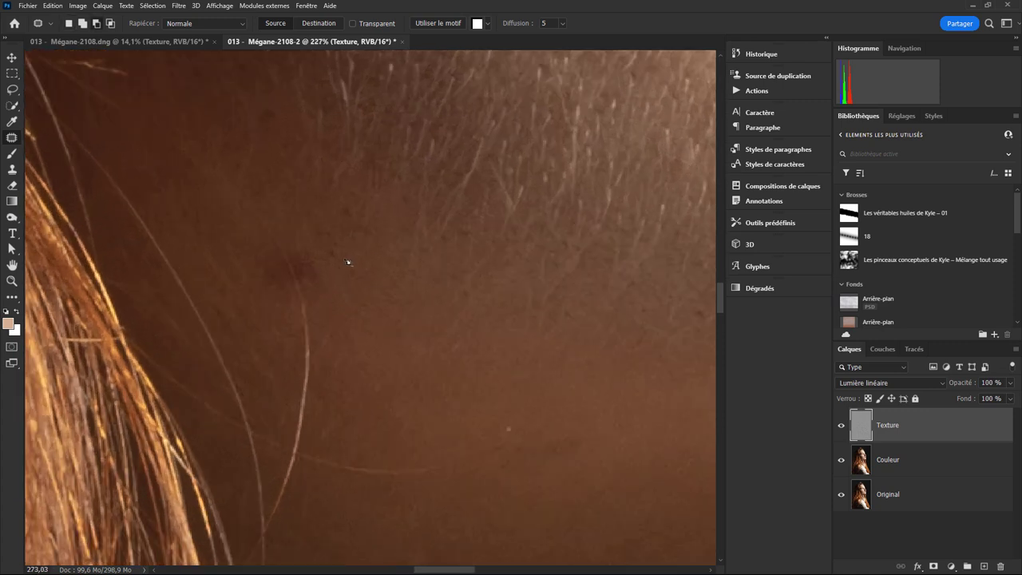
pyautogui.scroll(2, 314, 271)
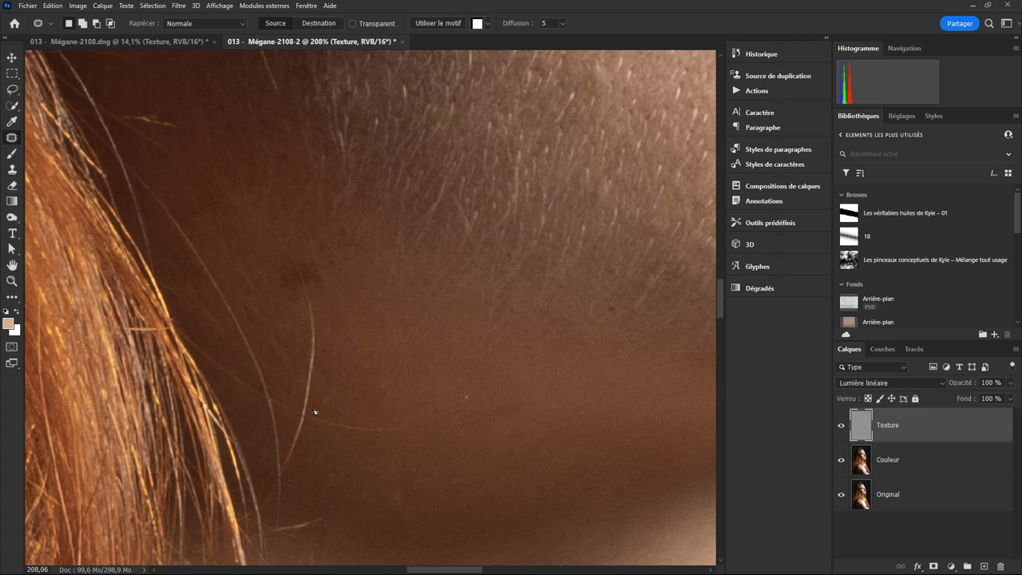
# Patch out the stray hair strand near the neck, deselecting after each patch
pyautogui.moveTo(447, 412)
pyautogui.mouseDown()
pyautogui.moveTo(312, 410)
pyautogui.moveTo(435, 427)
pyautogui.moveTo(449, 403)
pyautogui.mouseUp()
pyautogui.hotkey('ctrl', 'd')
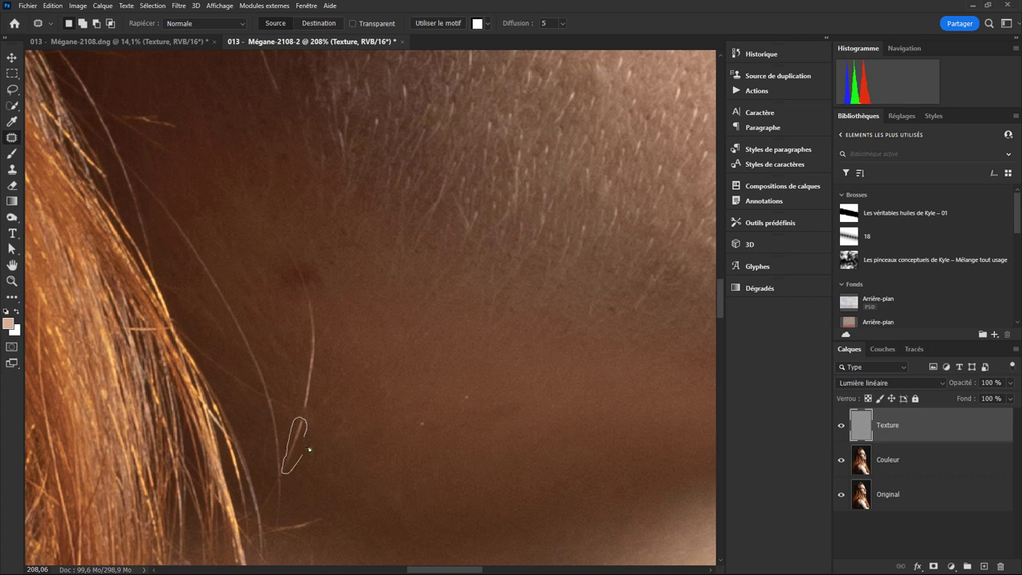
pyautogui.moveTo(309, 449); pyautogui.dragTo(311, 423)
pyautogui.hotkey('ctrl', 'd')
pyautogui.moveTo(323, 341)
pyautogui.mouseDown()
pyautogui.moveTo(317, 387)
pyautogui.moveTo(319, 375)
pyautogui.mouseUp()
pyautogui.moveTo(309, 351); pyautogui.dragTo(336, 351)
pyautogui.hotkey('ctrl', 'd')
pyautogui.moveTo(317, 254)
pyautogui.mouseDown()
pyautogui.moveTo(281, 296)
pyautogui.moveTo(348, 276)
pyautogui.mouseUp()
pyautogui.hotkey('ctrl', 'd')
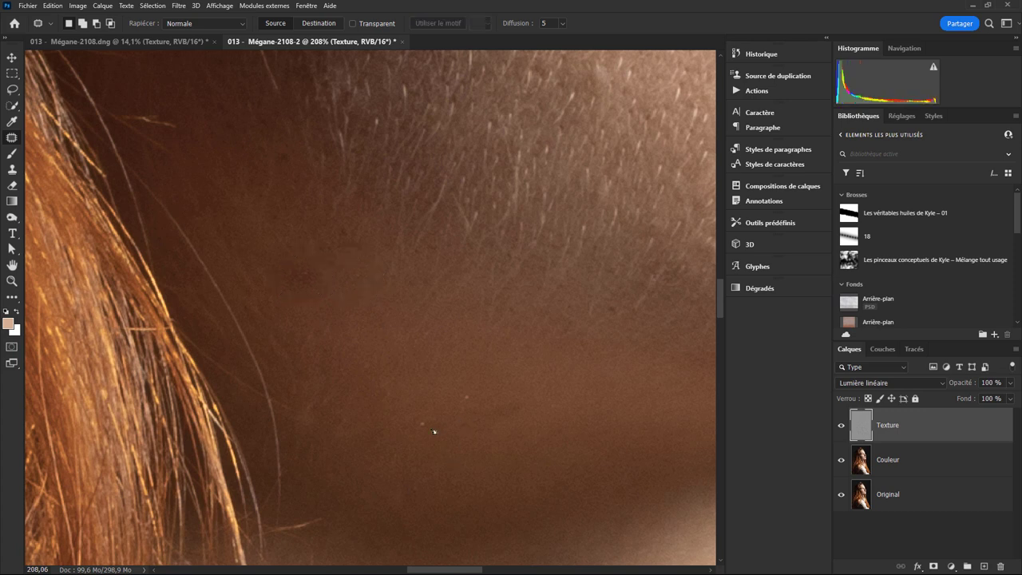
# Zoom to about 121% and patch the upper-cheek blemish and the spot beside the nose
pyautogui.scroll(-4, 433, 431)
pyautogui.scroll(-4, 447, 415)
pyautogui.scroll(1, 435, 443)
pyautogui.scroll(5, 435, 431)
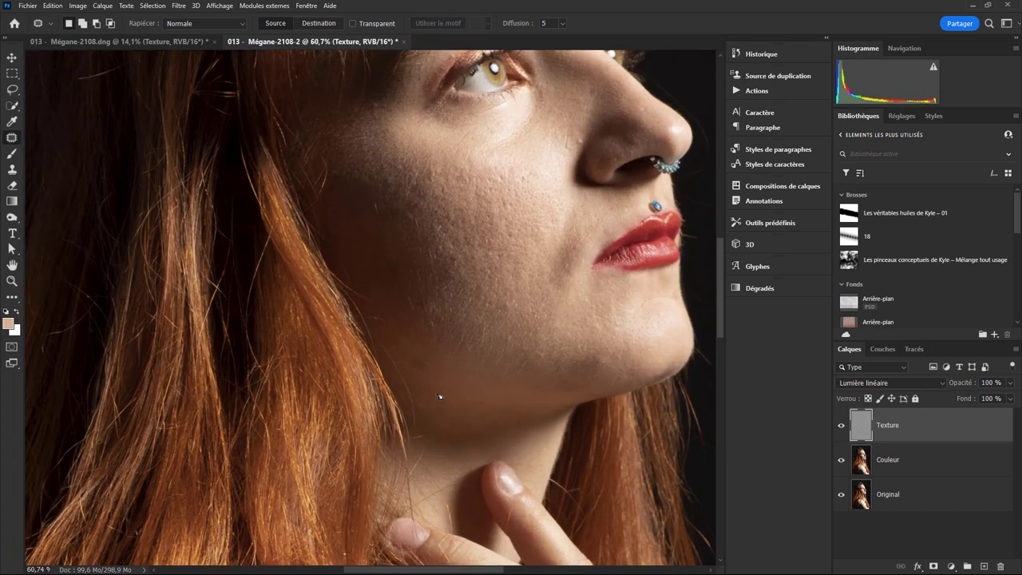
pyautogui.scroll(2, 439, 395)
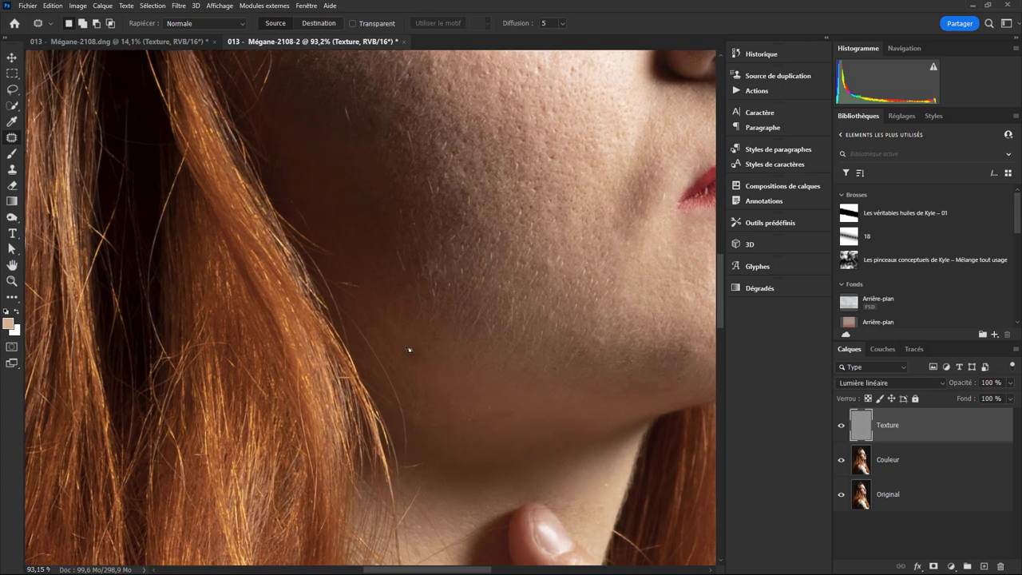
pyautogui.scroll(-5, 442, 349)
pyautogui.scroll(-1, 443, 348)
pyautogui.scroll(2, 443, 346)
pyautogui.scroll(2, 443, 345)
pyautogui.scroll(1, 444, 345)
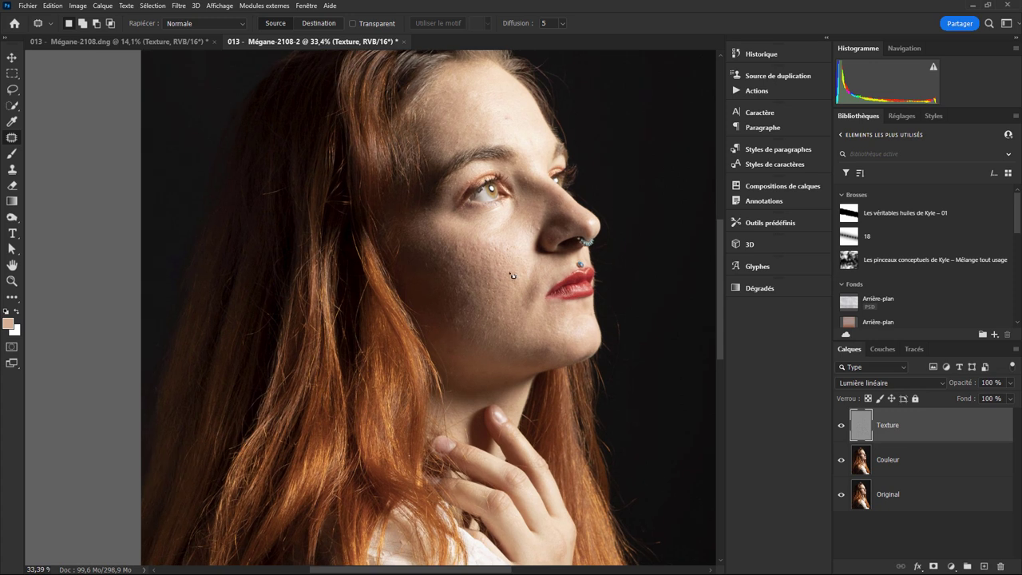
pyautogui.moveTo(444, 345); pyautogui.dragTo(415, 418)
pyautogui.scroll(5, 584, 320)
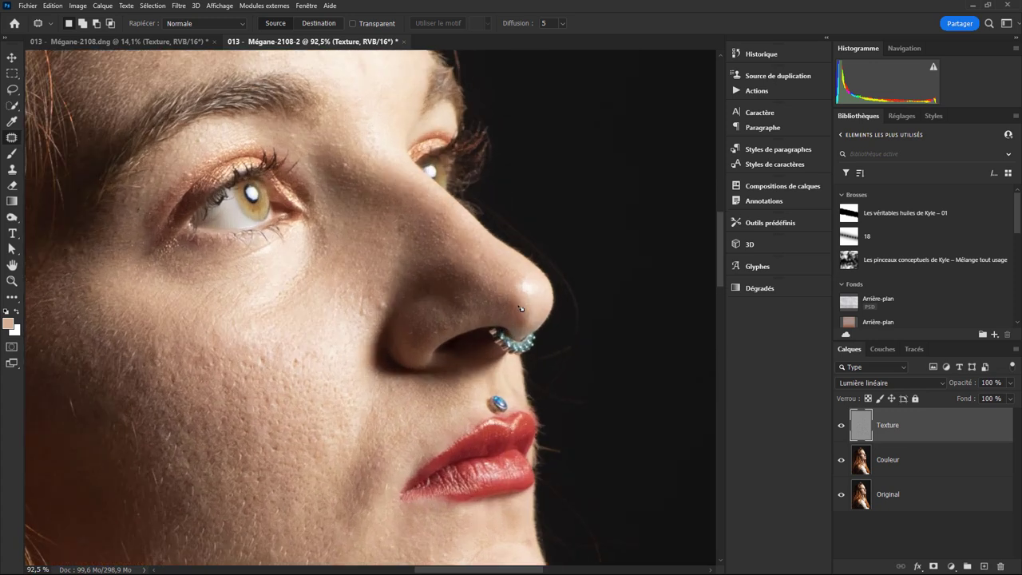
pyautogui.scroll(2, 358, 306)
pyautogui.moveTo(364, 298)
pyautogui.mouseDown()
pyautogui.moveTo(335, 276)
pyautogui.moveTo(343, 323)
pyautogui.mouseUp()
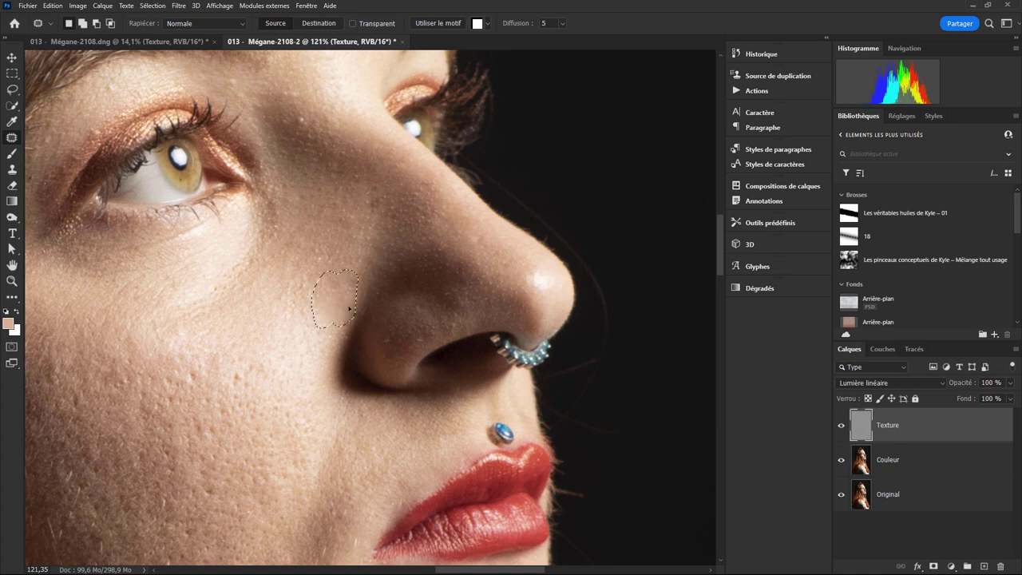
pyautogui.moveTo(488, 239); pyautogui.dragTo(515, 274)
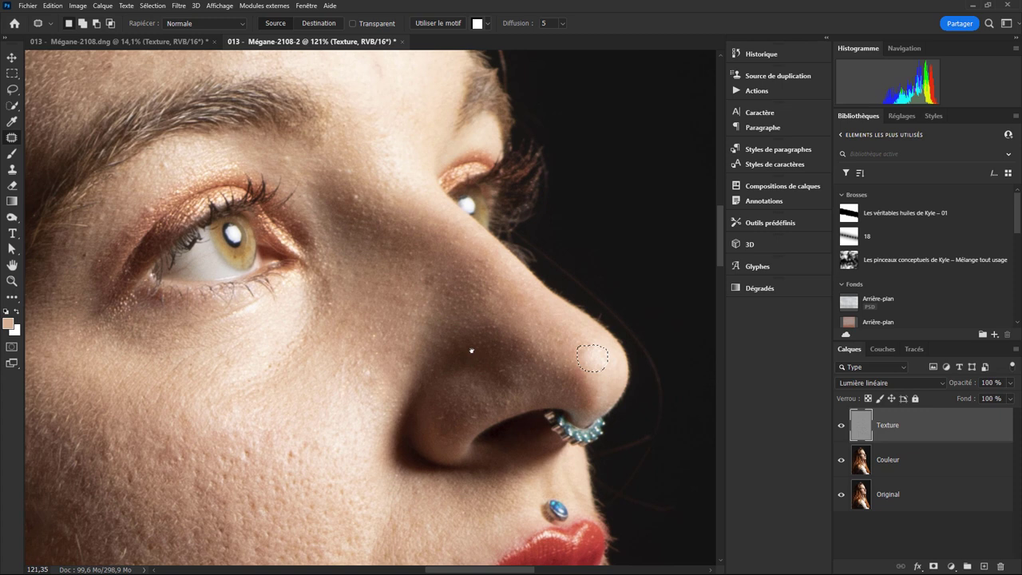
# Patch the nose-tip spot, the inner eye-corner spot and two forehead blemishes
pyautogui.scroll(5, 468, 347)
pyautogui.hscroll(-3, 468, 346)
pyautogui.moveTo(431, 304); pyautogui.dragTo(435, 299)
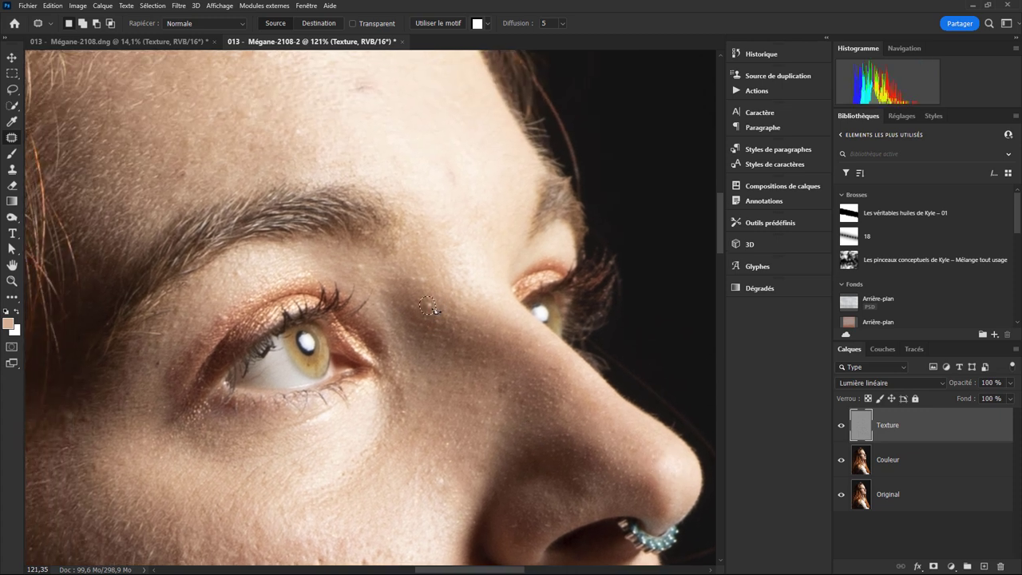
pyautogui.moveTo(466, 171); pyautogui.dragTo(441, 160)
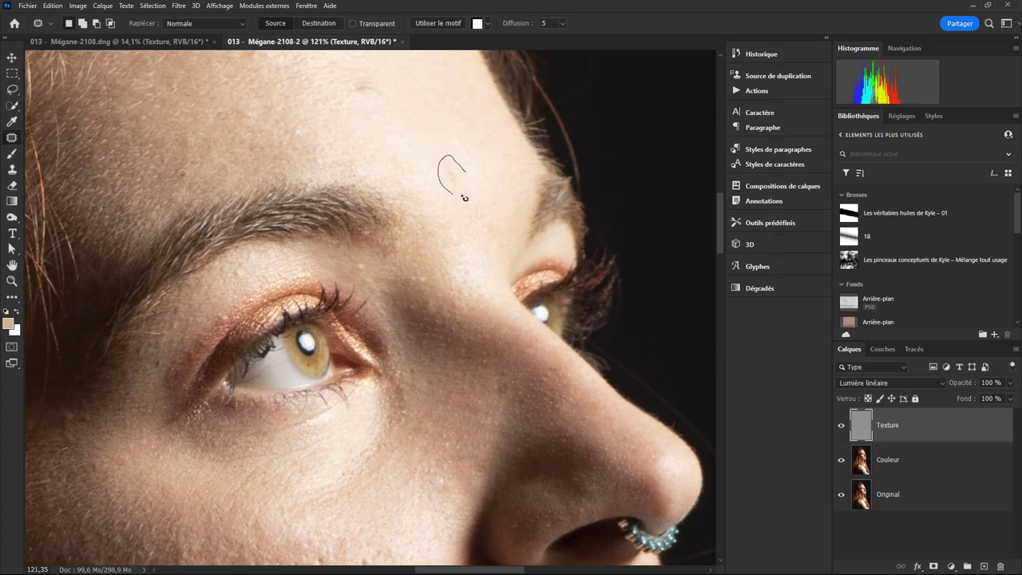
pyautogui.scroll(4, 423, 150)
pyautogui.hscroll(-2, 423, 149)
pyautogui.moveTo(463, 211)
pyautogui.mouseDown()
pyautogui.moveTo(471, 236)
pyautogui.moveTo(502, 225)
pyautogui.mouseUp()
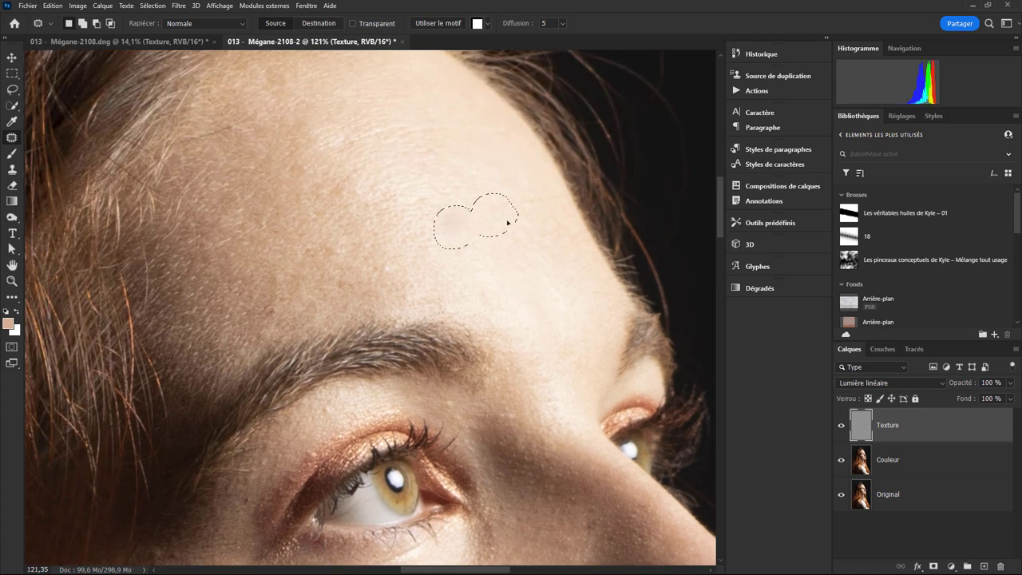
pyautogui.moveTo(276, 300); pyautogui.dragTo(320, 268)
# Patch the remaining small spots on the cheek and upper cheek
pyautogui.scroll(5, 327, 279)
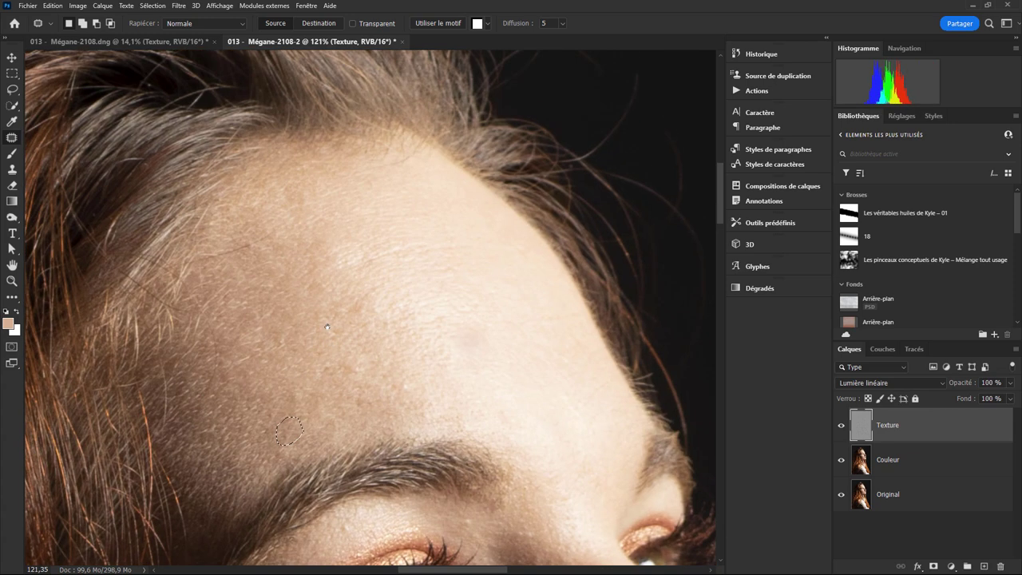
pyautogui.scroll(-5, 378, 369)
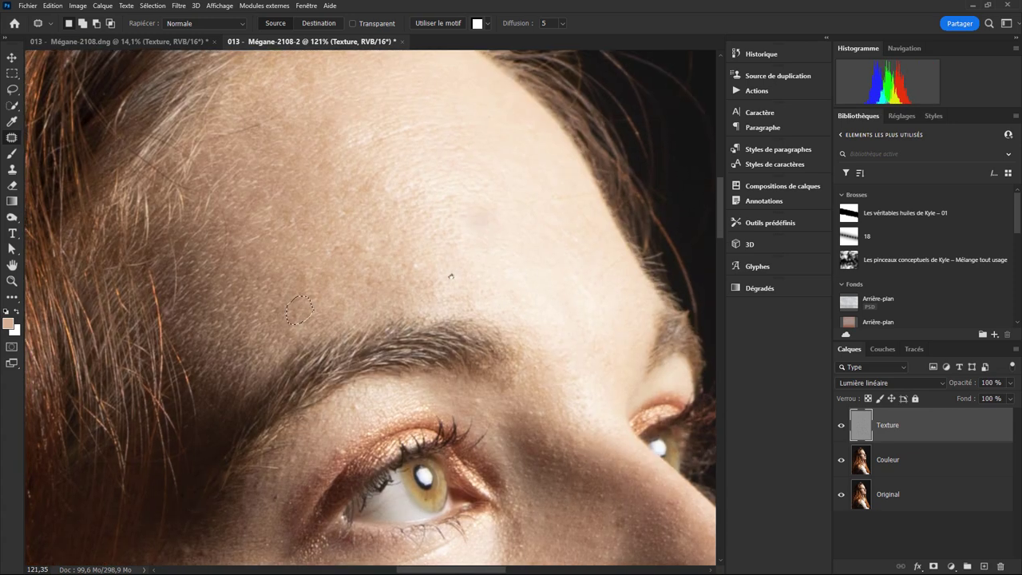
pyautogui.scroll(-3, 421, 256)
pyautogui.scroll(-1, 421, 256)
pyautogui.scroll(-2, 486, 263)
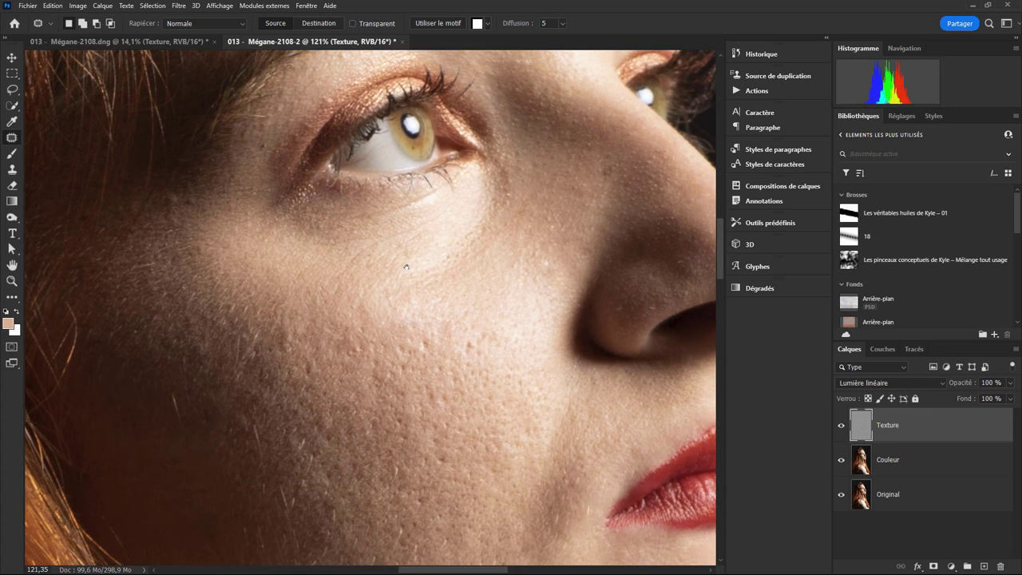
pyautogui.scroll(-2, 449, 404)
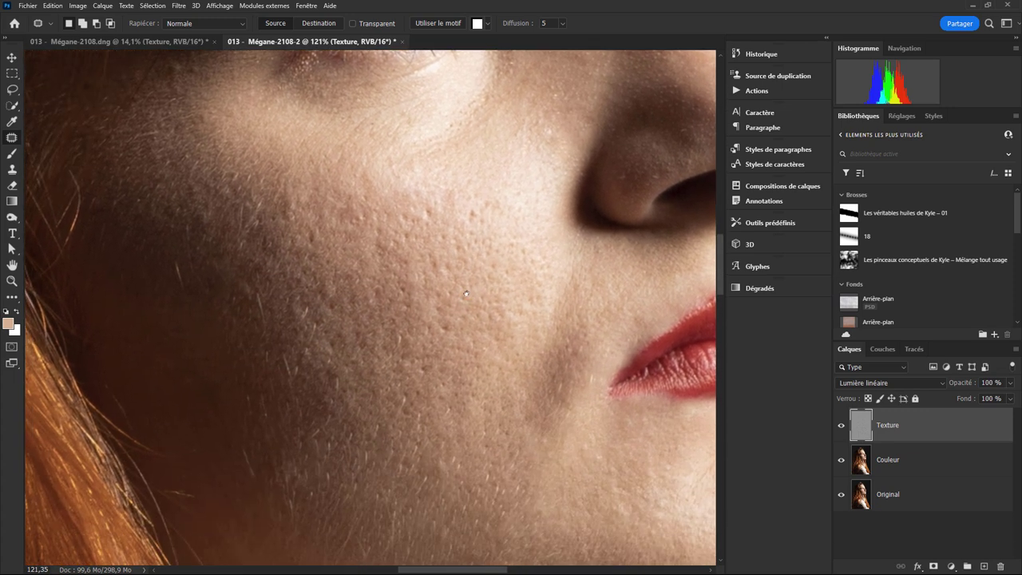
pyautogui.moveTo(451, 329); pyautogui.dragTo(449, 327)
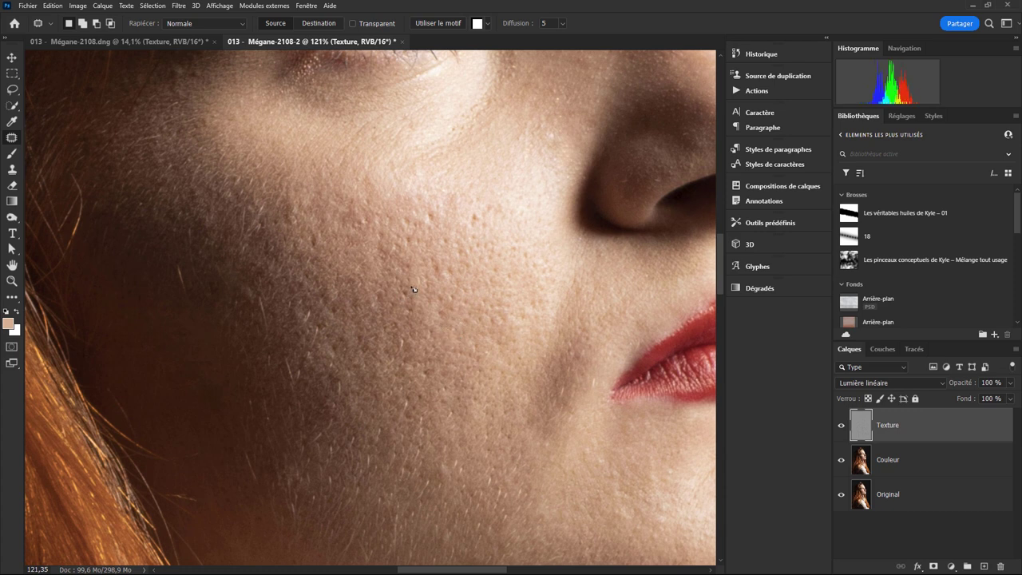
pyautogui.moveTo(410, 288); pyautogui.dragTo(412, 294)
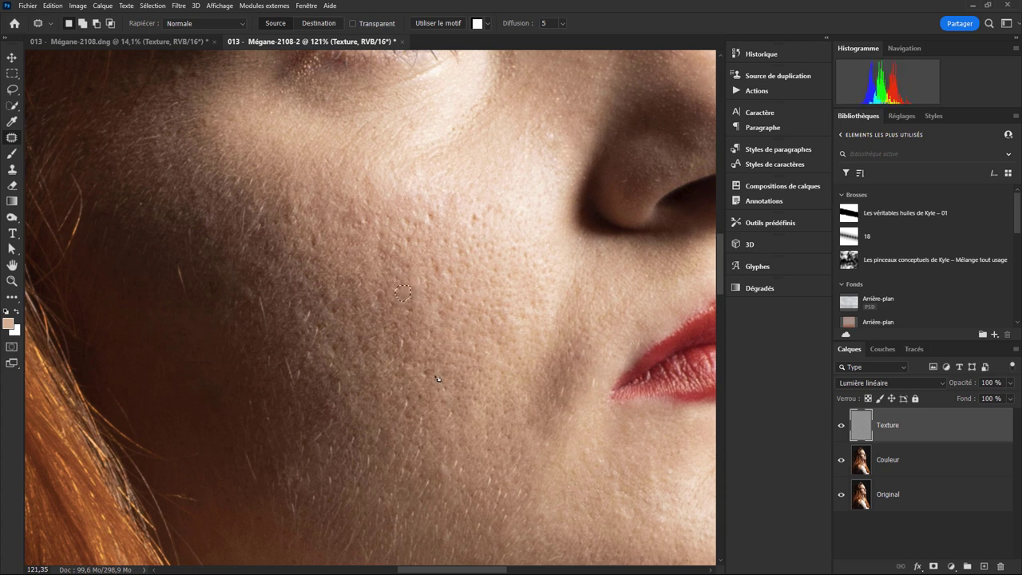
pyautogui.moveTo(426, 369); pyautogui.dragTo(439, 383)
pyautogui.click(479, 214)
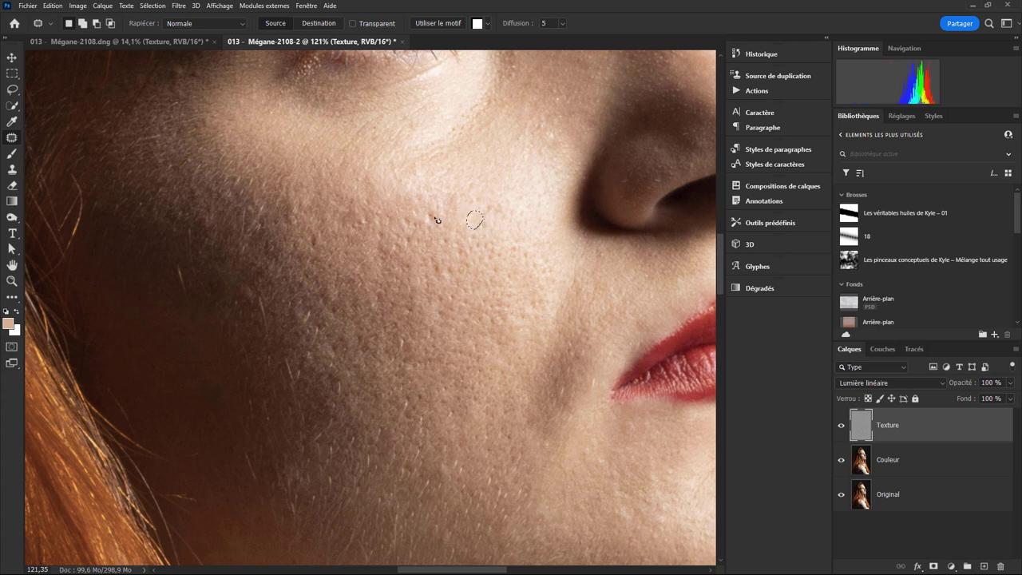
pyautogui.moveTo(429, 216)
pyautogui.mouseDown()
pyautogui.moveTo(441, 220)
pyautogui.moveTo(446, 204)
pyautogui.mouseUp()
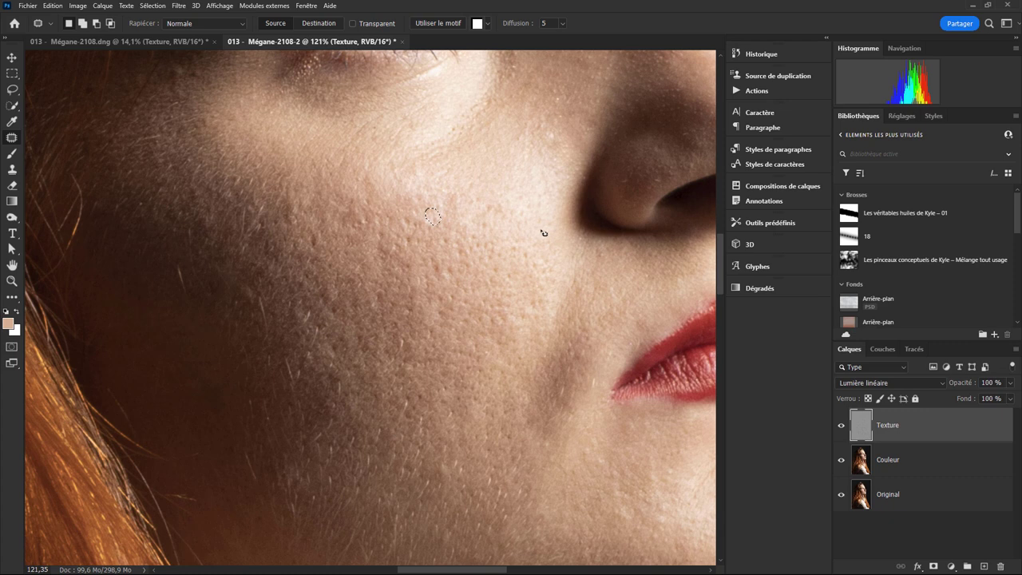
# Toggle Texture to compare, select the Couleur layer, and leave Texture hidden
pyautogui.scroll(-5, 509, 436)
pyautogui.scroll(-6, 509, 436)
pyautogui.scroll(1, 509, 436)
pyautogui.scroll(3, 499, 441)
pyautogui.scroll(2, 501, 423)
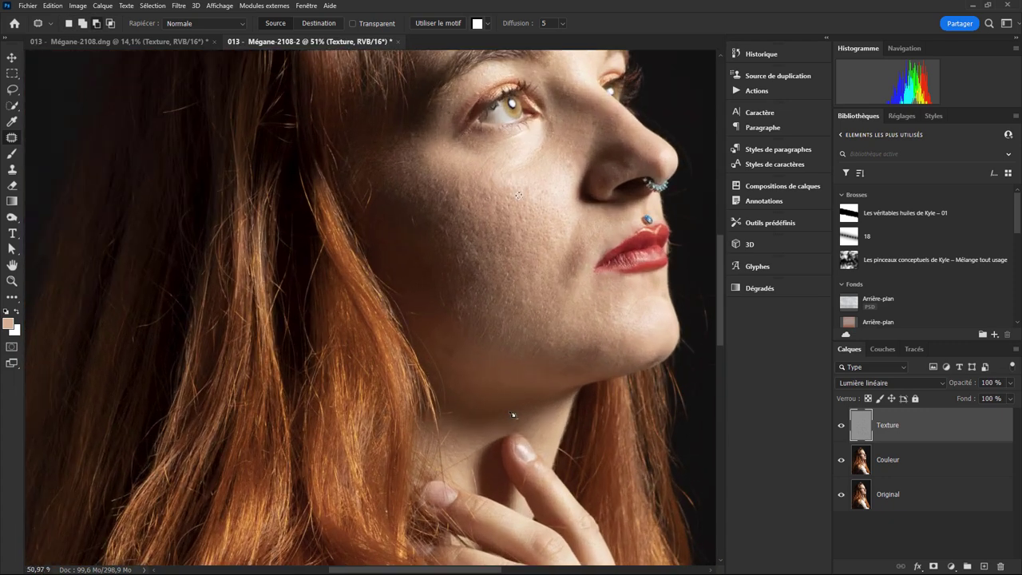
pyautogui.scroll(2, 506, 400)
pyautogui.scroll(2, 512, 351)
pyautogui.scroll(-2, 511, 348)
pyautogui.scroll(-1, 595, 349)
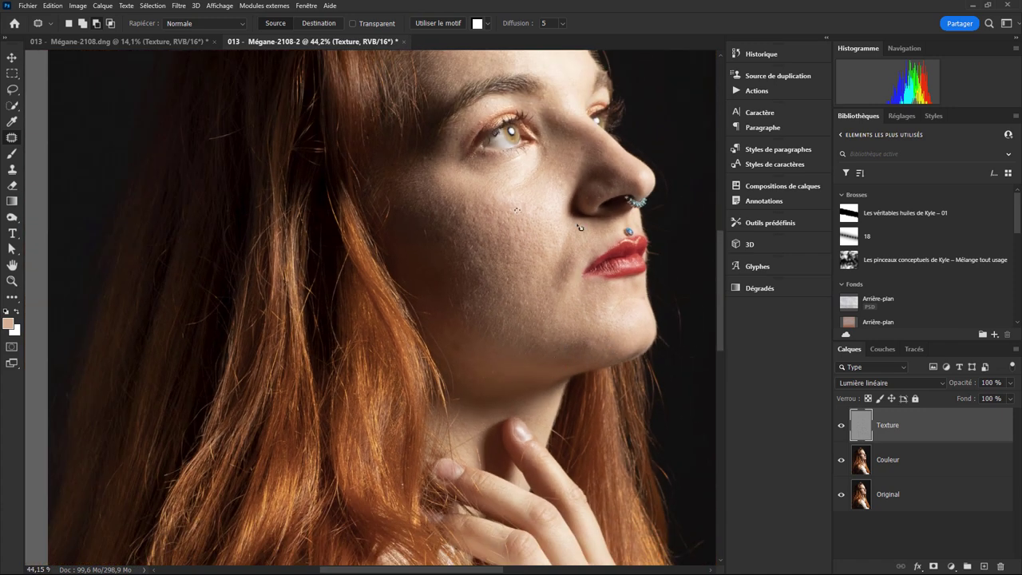
pyautogui.scroll(1, 559, 208)
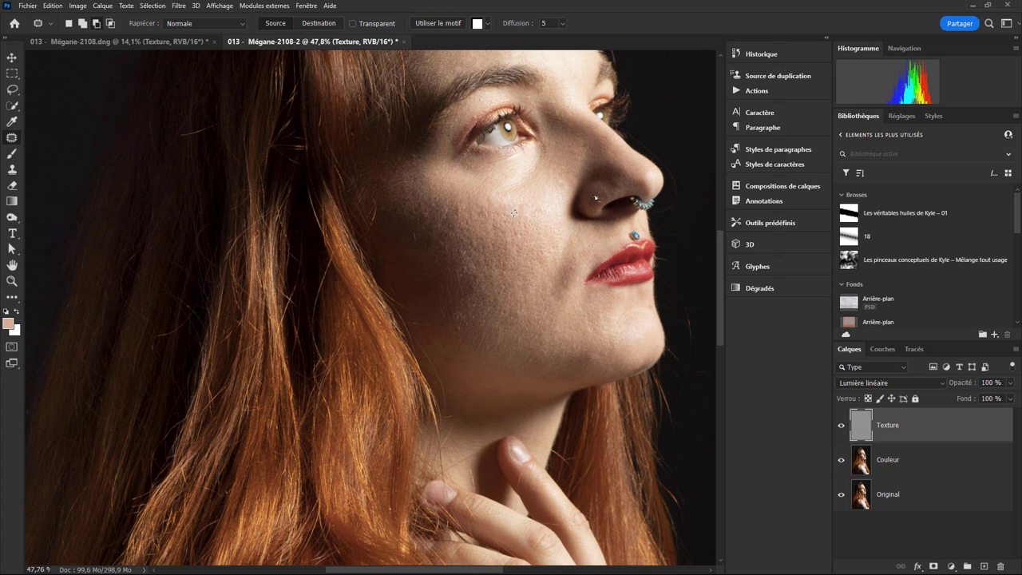
pyautogui.scroll(1, 595, 197)
pyautogui.scroll(5, 511, 213)
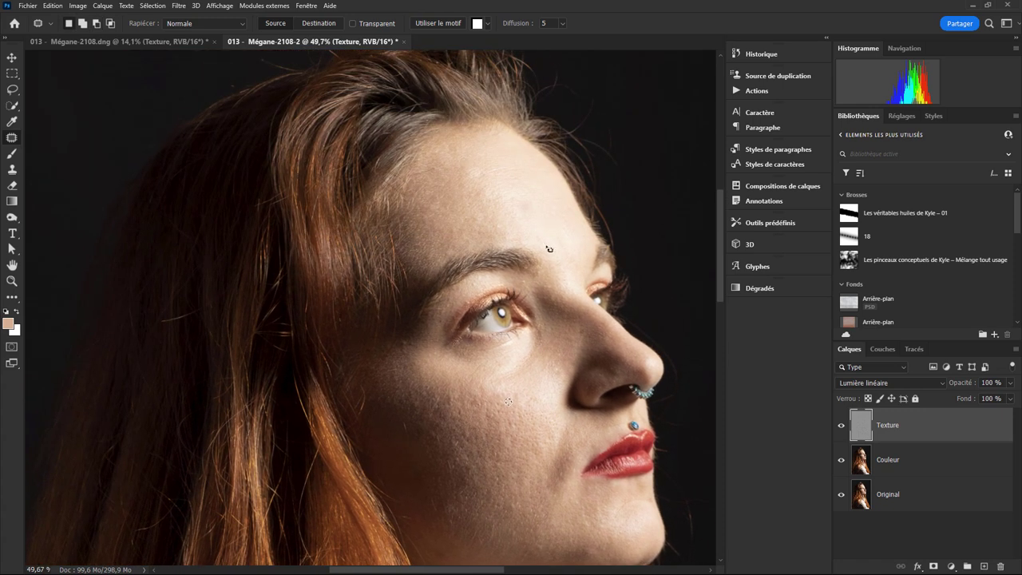
pyautogui.click(840, 427)
pyautogui.click(896, 460)
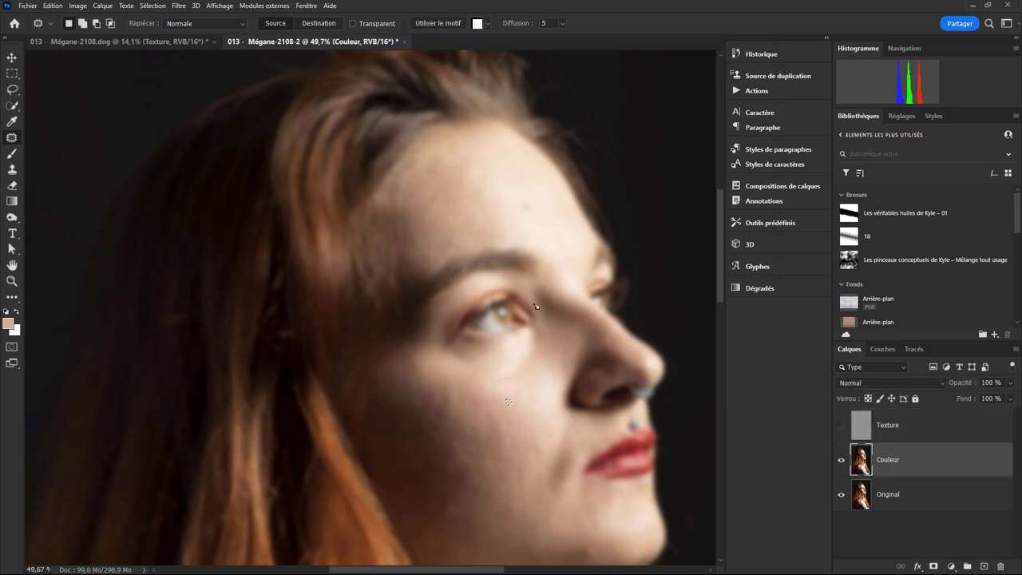
pyautogui.click(841, 427)
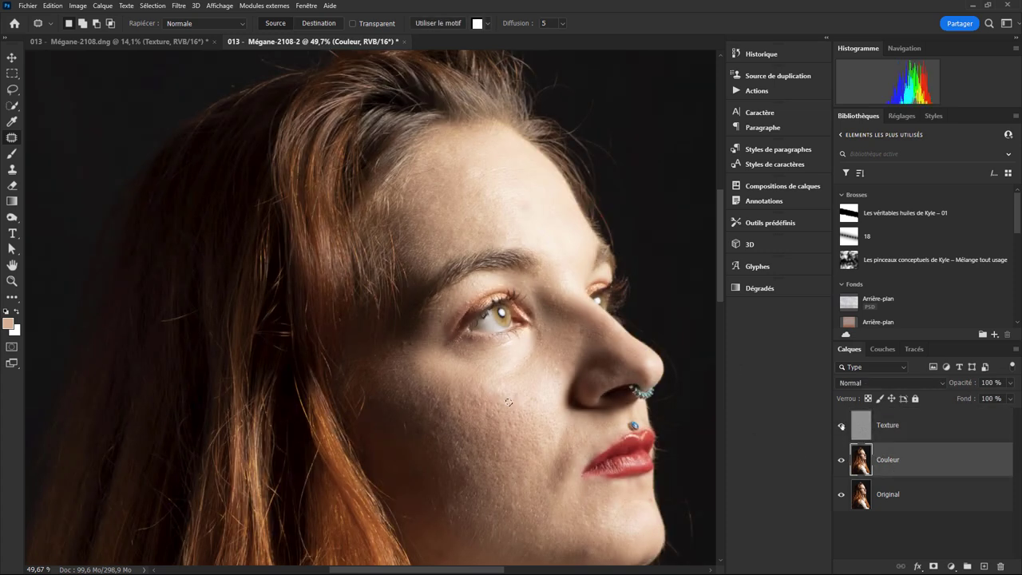
pyautogui.click(841, 427)
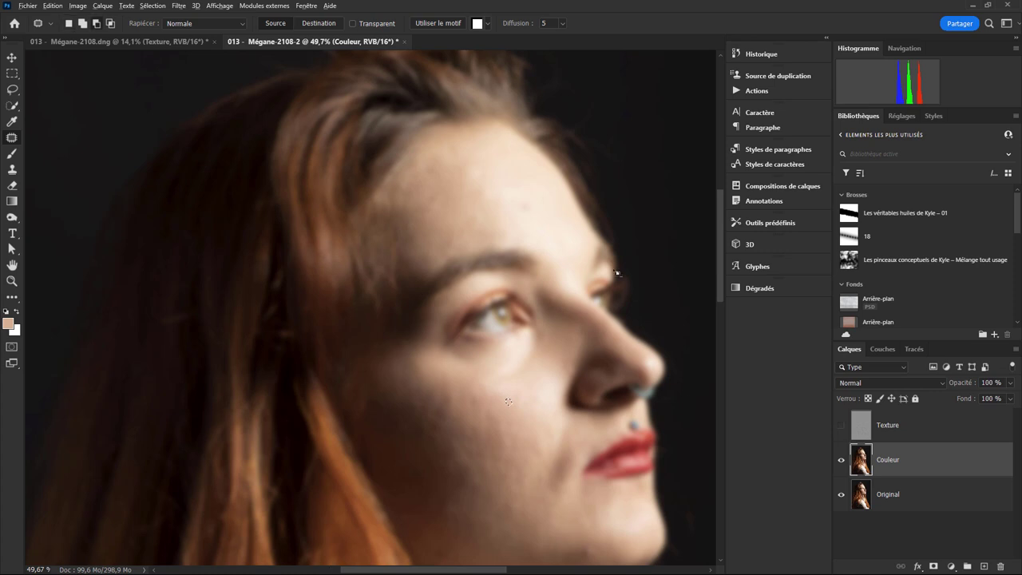
# Zoom to about 107% and outline a forehead spot for patching
pyautogui.scroll(5, 542, 267)
pyautogui.scroll(1, 526, 259)
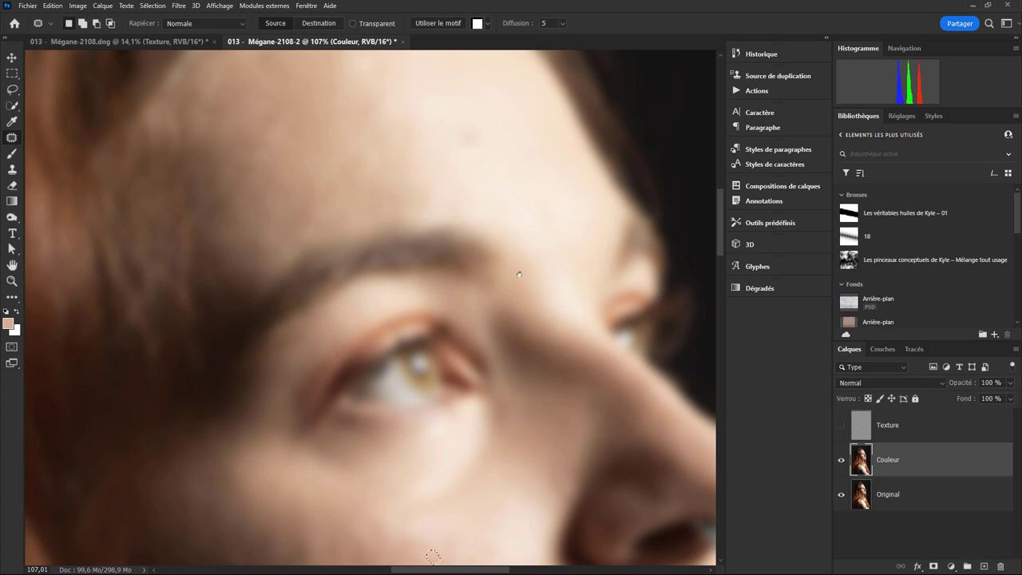
pyautogui.moveTo(497, 192); pyautogui.dragTo(566, 360)
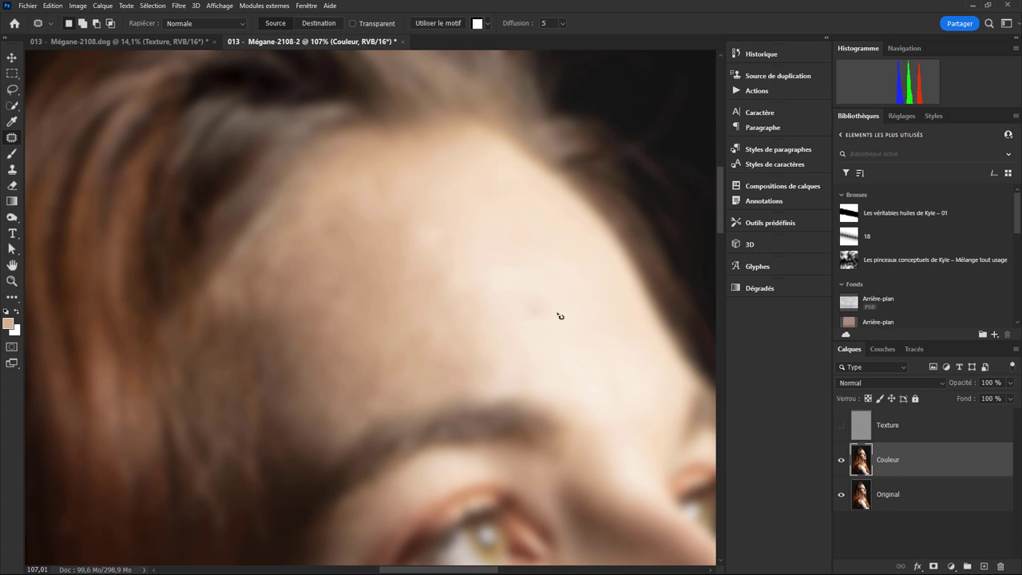
pyautogui.moveTo(552, 292)
pyautogui.mouseDown()
pyautogui.moveTo(516, 315)
pyautogui.moveTo(554, 298)
pyautogui.moveTo(549, 324)
pyautogui.moveTo(588, 303)
pyautogui.mouseUp()
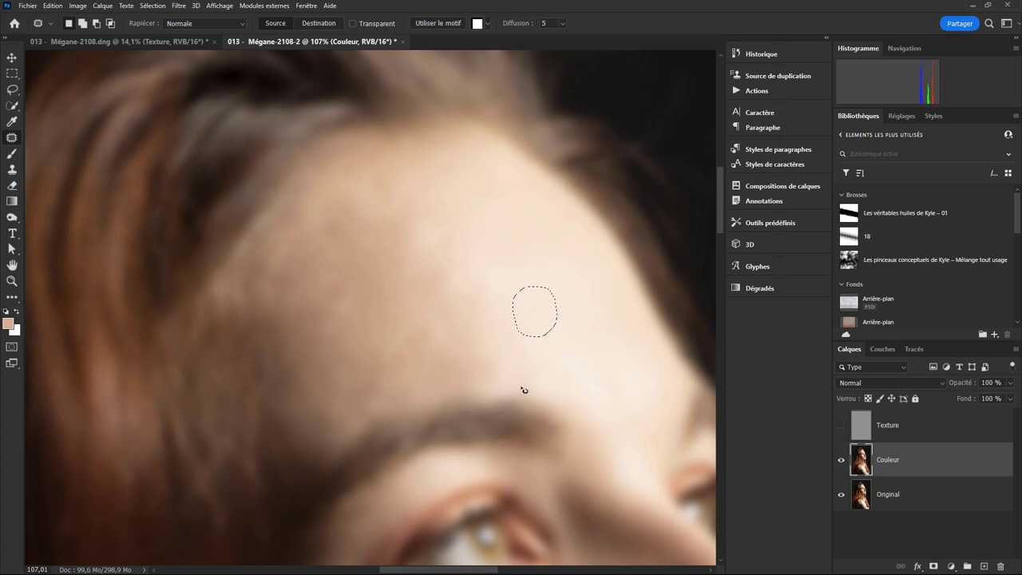
# Patch the jaw blotch onto clean skin, deselect, and outline another jaw area
pyautogui.scroll(-2, 559, 319)
pyautogui.scroll(-4, 559, 303)
pyautogui.scroll(-4, 554, 314)
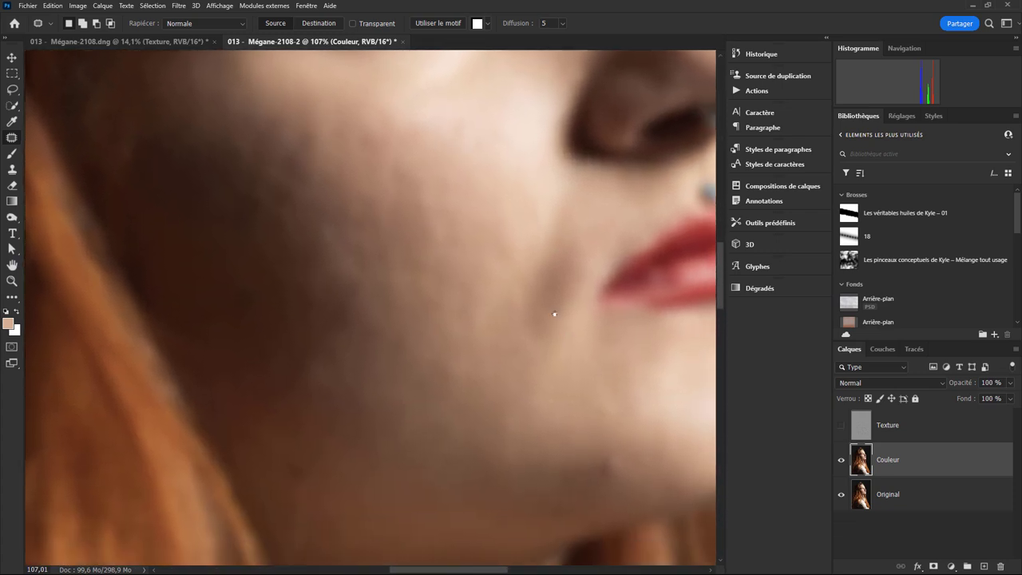
pyautogui.scroll(-2, 554, 313)
pyautogui.hscroll(1, 526, 291)
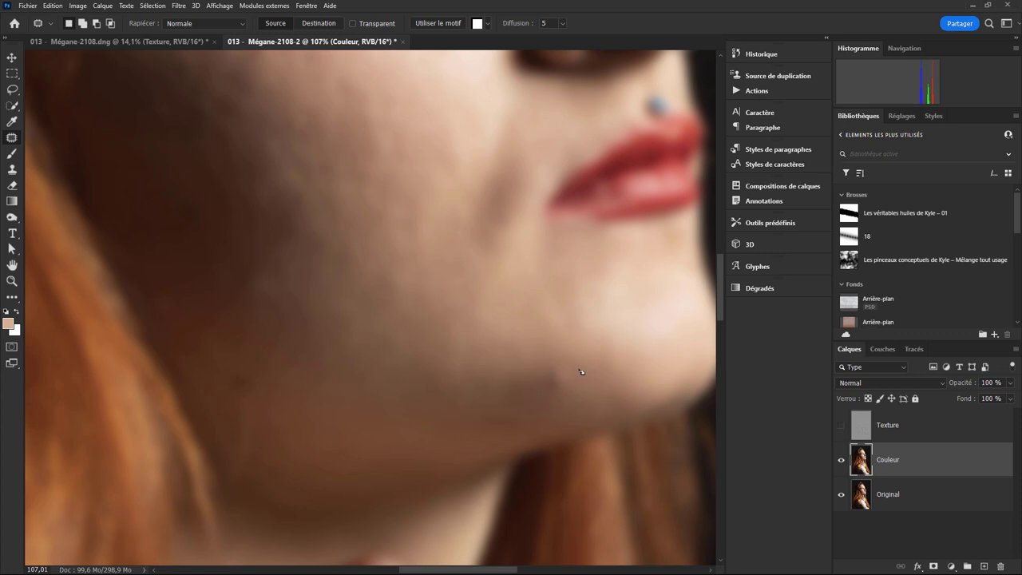
pyautogui.moveTo(534, 390)
pyautogui.mouseDown()
pyautogui.moveTo(577, 388)
pyautogui.moveTo(633, 359)
pyautogui.mouseUp()
pyautogui.hotkey('ctrl', 'd')
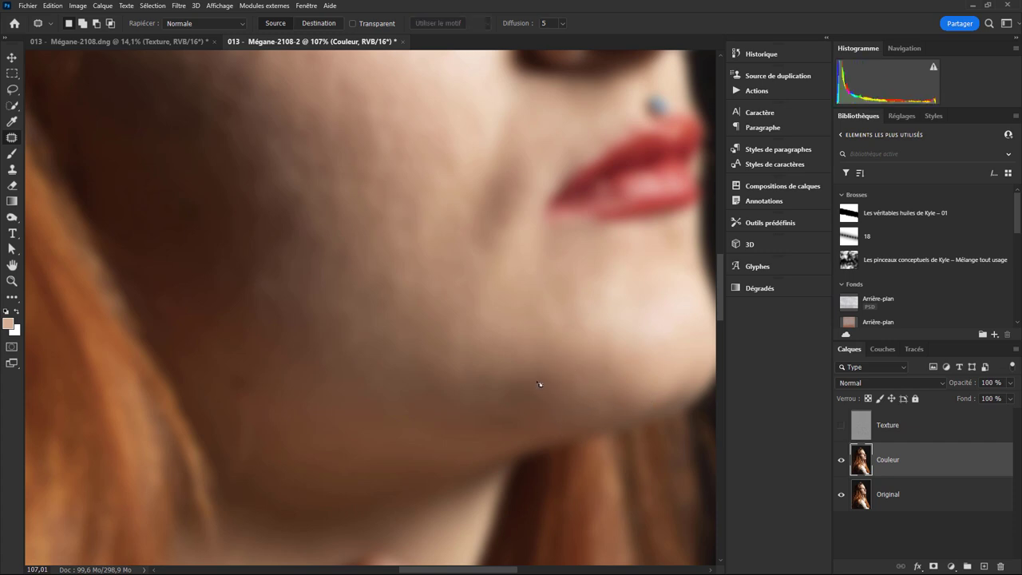
pyautogui.moveTo(577, 381); pyautogui.dragTo(575, 399)
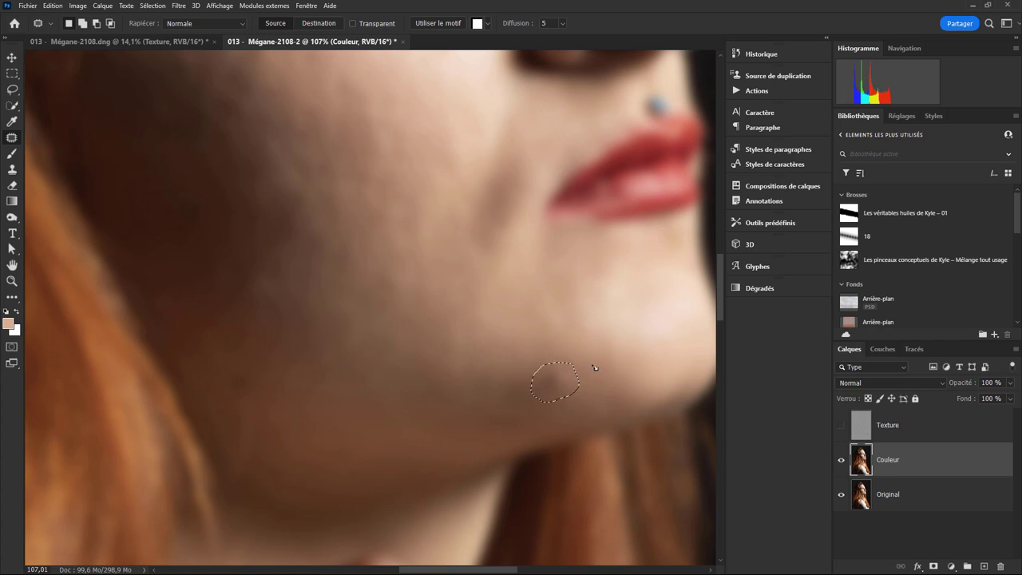
# Lasso a wide jaw area, apply the Gaussian 18 blur macro, then reshow Texture
pyautogui.middleClick(633, 342)
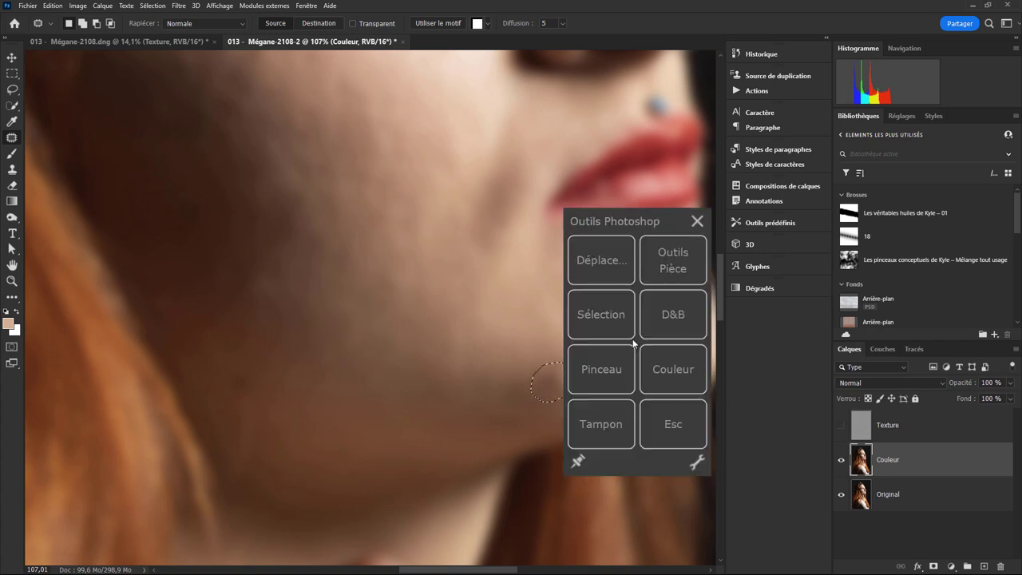
pyautogui.click(603, 315)
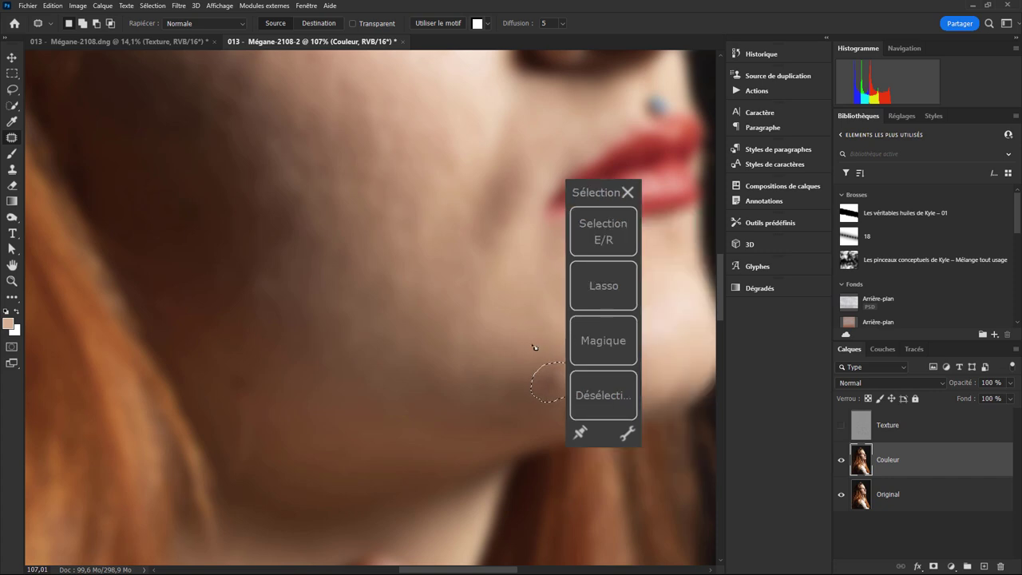
pyautogui.click(602, 288)
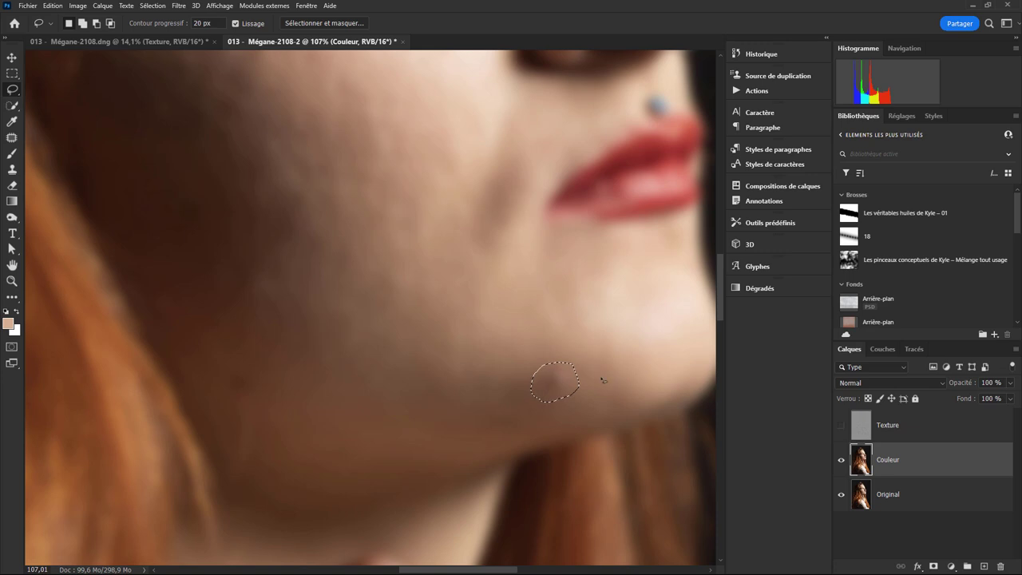
pyautogui.moveTo(589, 348)
pyautogui.mouseDown()
pyautogui.moveTo(549, 351)
pyautogui.moveTo(604, 348)
pyautogui.mouseUp()
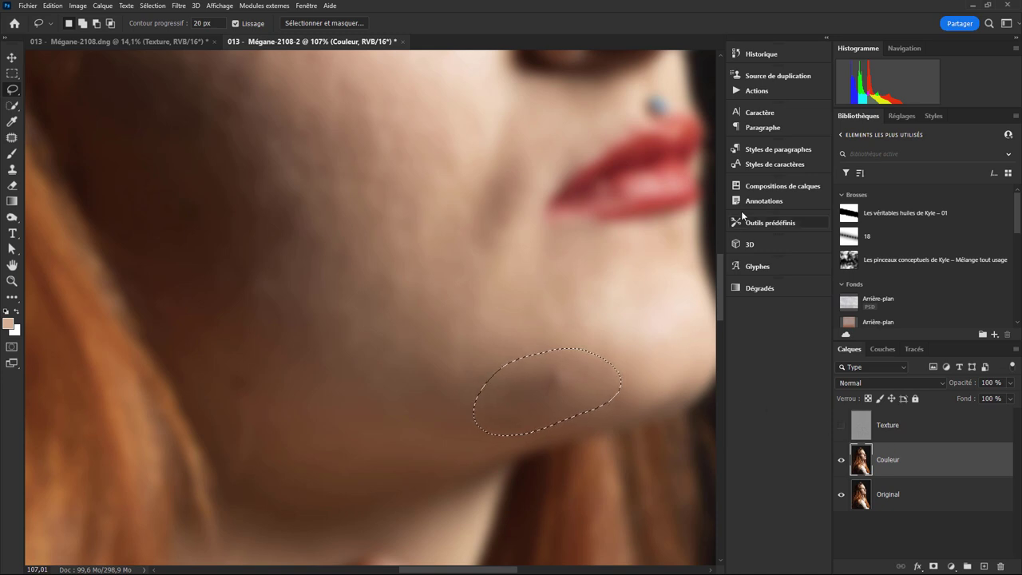
pyautogui.middleClick(725, 157)
pyautogui.click(706, 53)
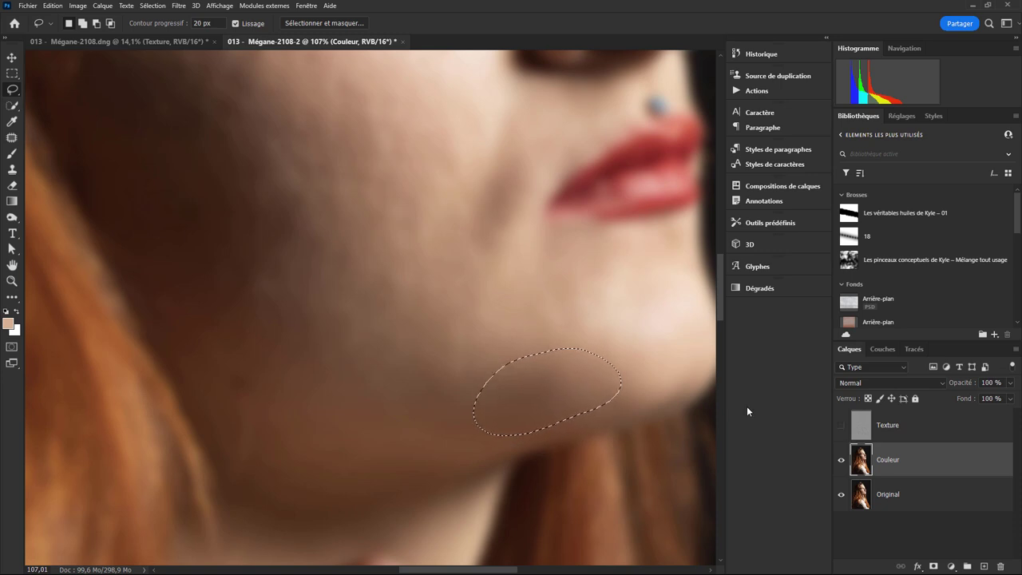
pyautogui.click(841, 424)
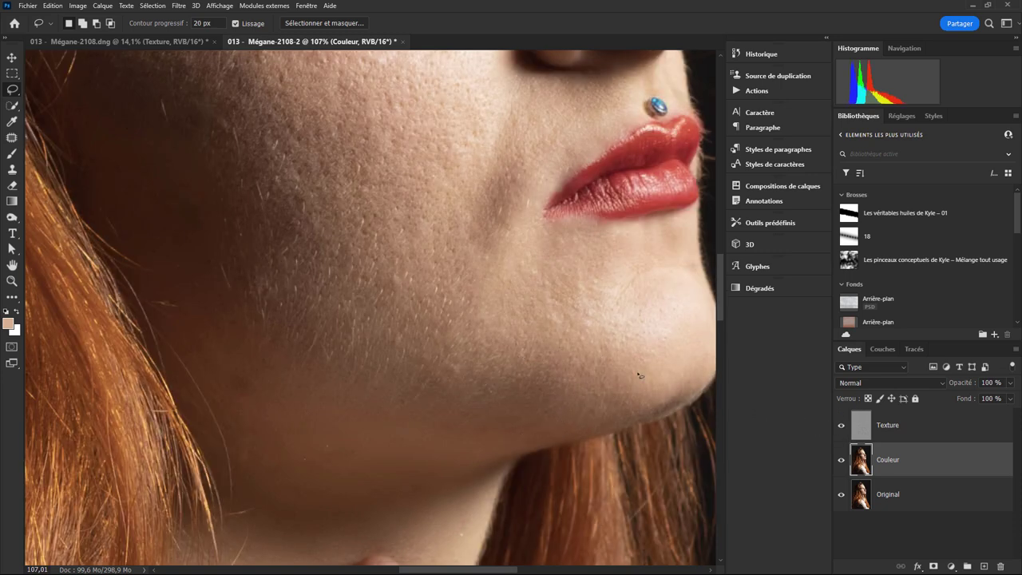
# Bring the forehead into view at about 65% and start lassoing along the hairline
pyautogui.scroll(2, 543, 307)
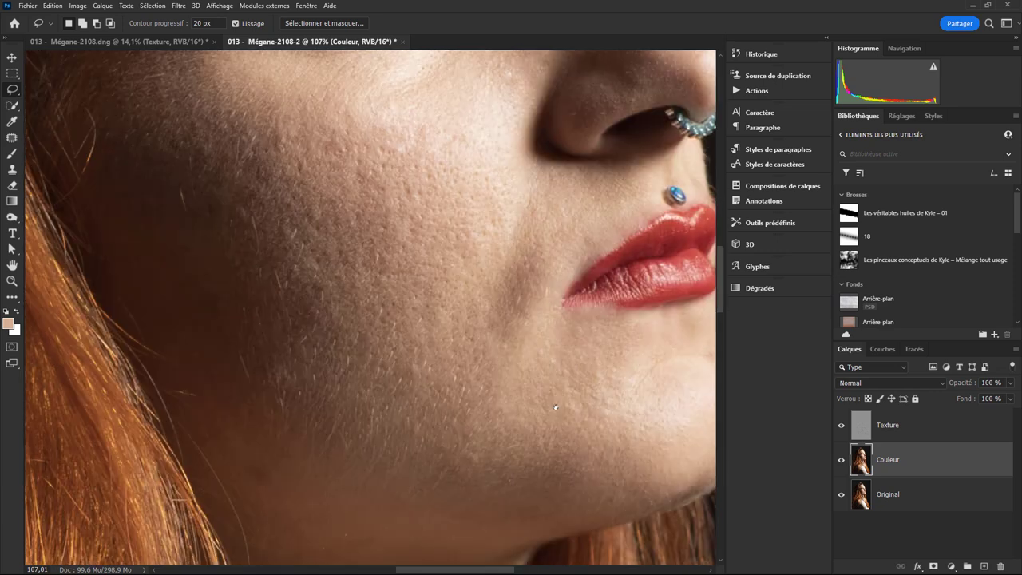
pyautogui.scroll(5, 559, 316)
pyautogui.scroll(3, 574, 327)
pyautogui.scroll(2, 590, 340)
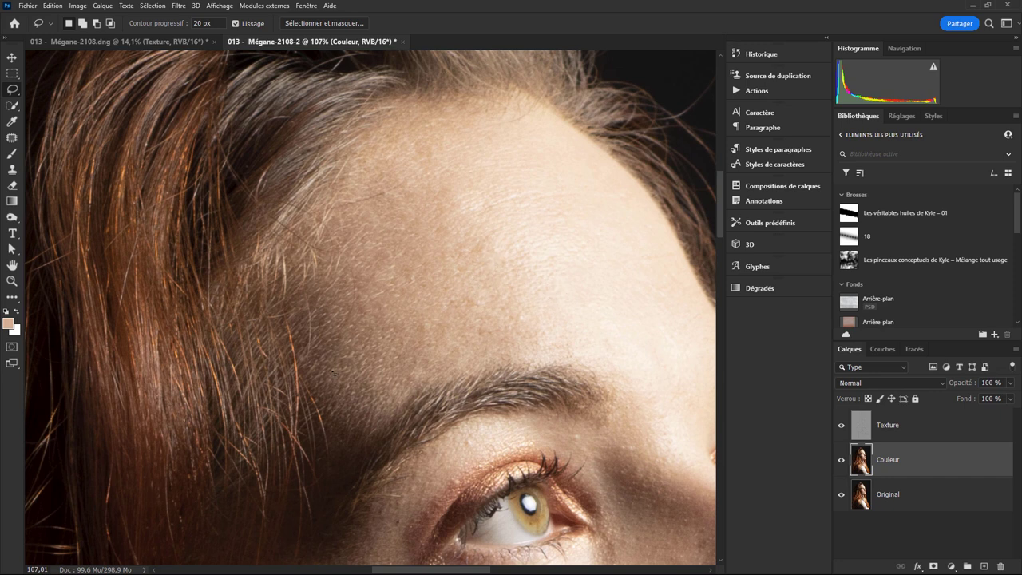
pyautogui.scroll(-3, 331, 354)
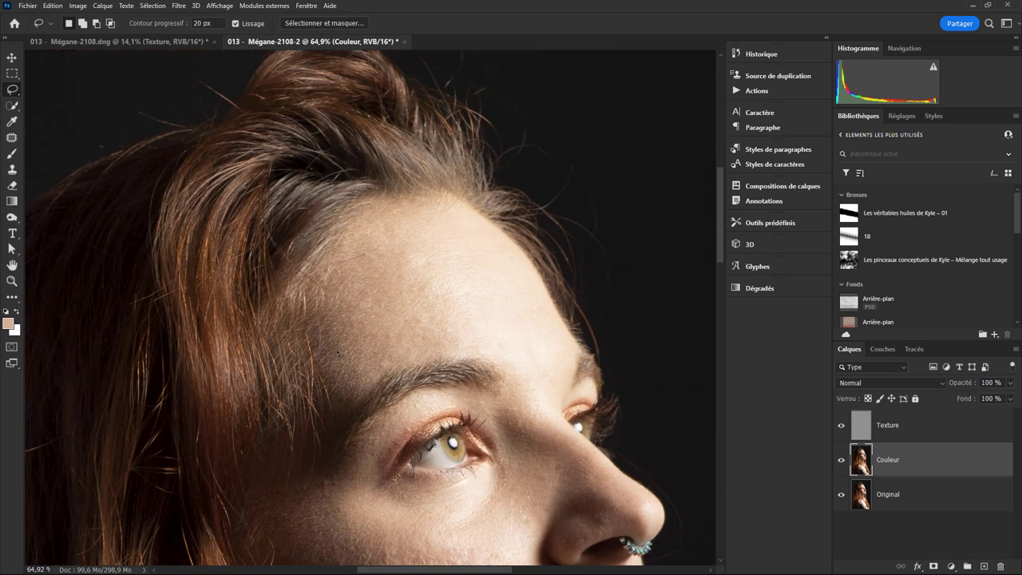
pyautogui.moveTo(326, 354)
pyautogui.mouseDown()
pyautogui.moveTo(568, 363)
pyautogui.moveTo(558, 412)
pyautogui.moveTo(514, 366)
pyautogui.moveTo(400, 359)
pyautogui.moveTo(331, 382)
pyautogui.moveTo(326, 355)
pyautogui.mouseUp()
# Close the forehead lasso and blur it with the Gaussian 18 macro
pyautogui.press('F1')
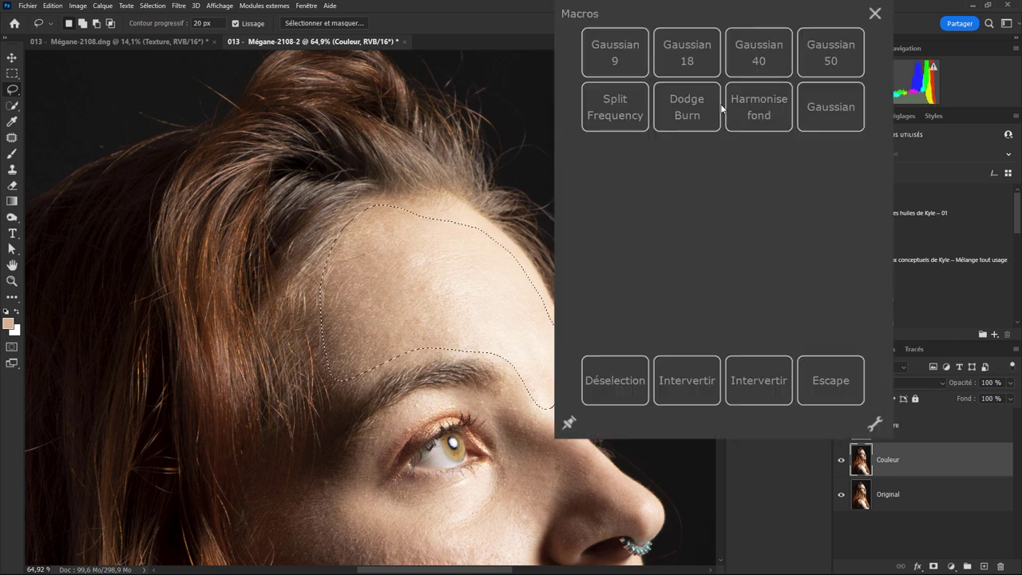
pyautogui.click(693, 66)
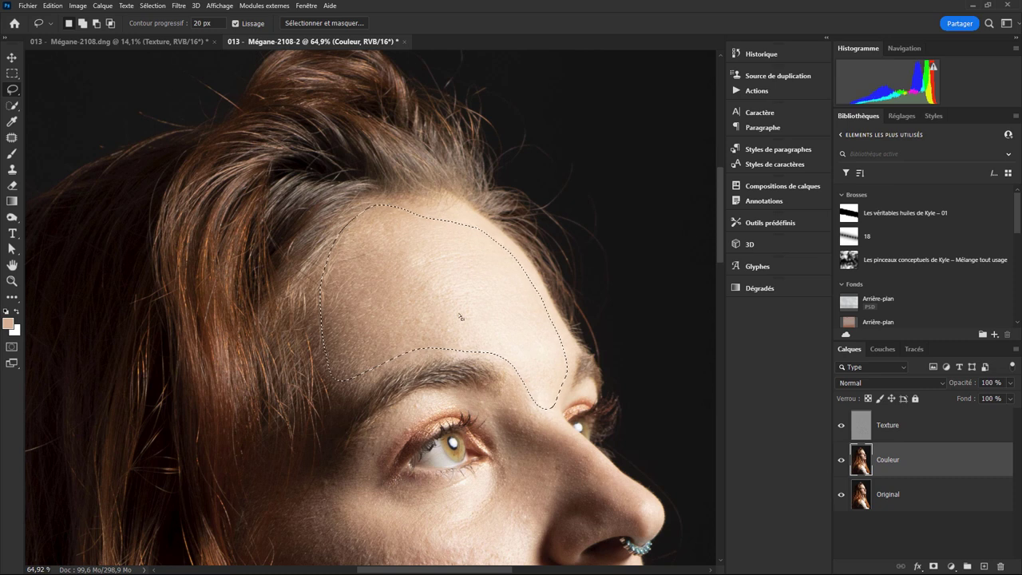
pyautogui.press('F1')
pyautogui.click(536, 64)
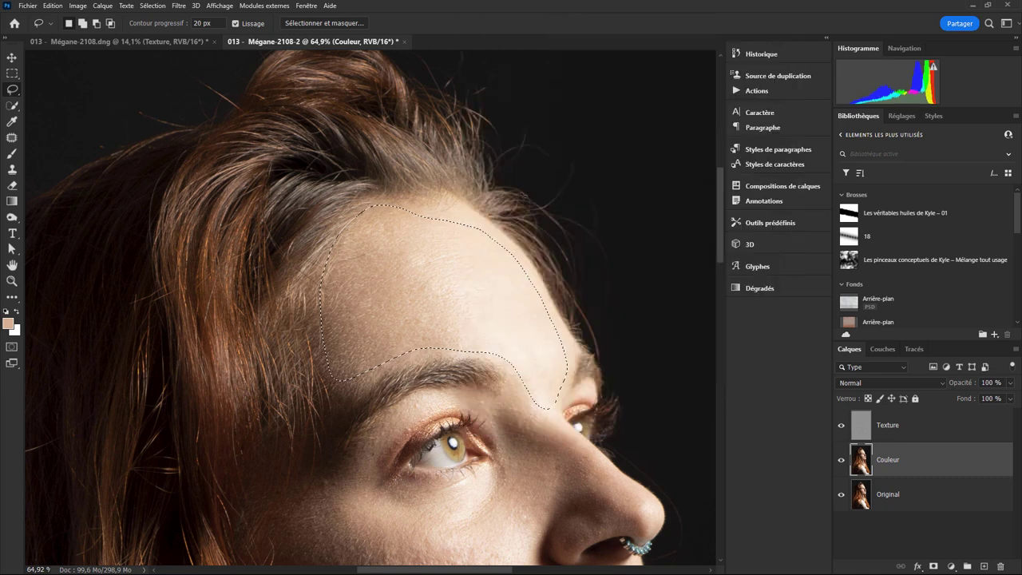
pyautogui.scroll(3, 479, 255)
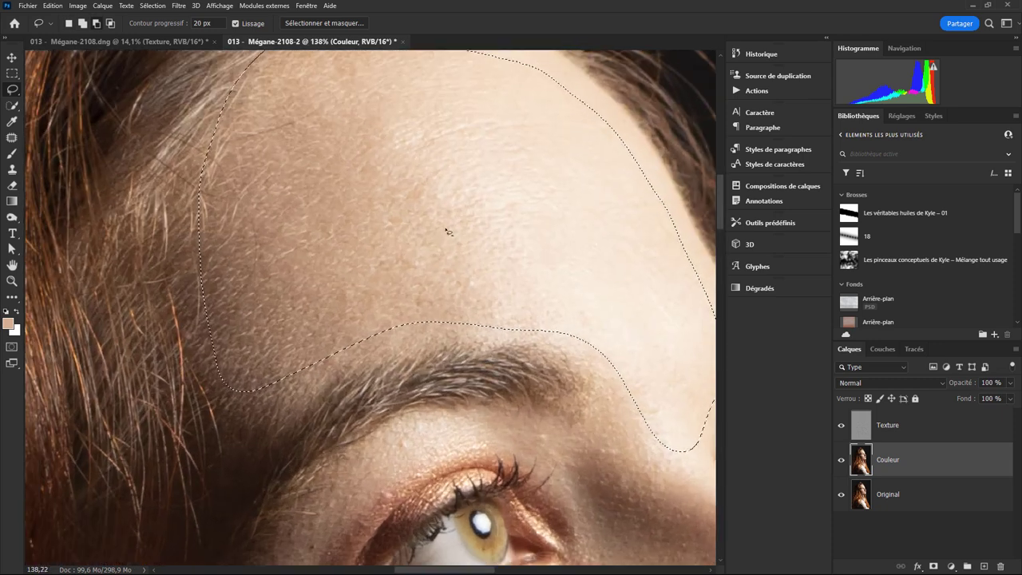
pyautogui.scroll(-1, 449, 229)
pyautogui.scroll(-1, 424, 232)
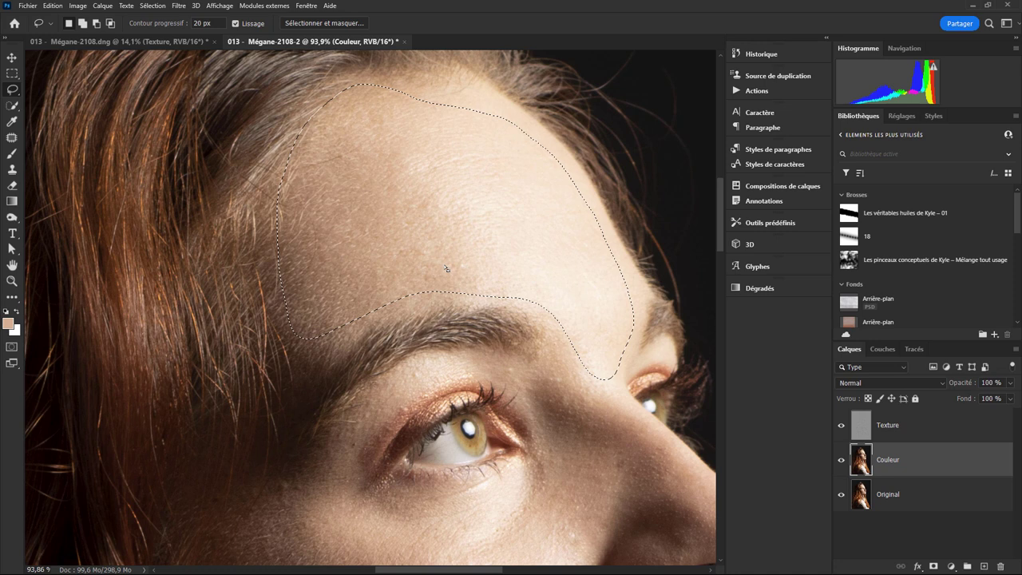
# Deselect, then lasso a small forehead patch and blur it with Gaussian 18
pyautogui.click(385, 317)
pyautogui.moveTo(395, 260); pyautogui.dragTo(392, 258)
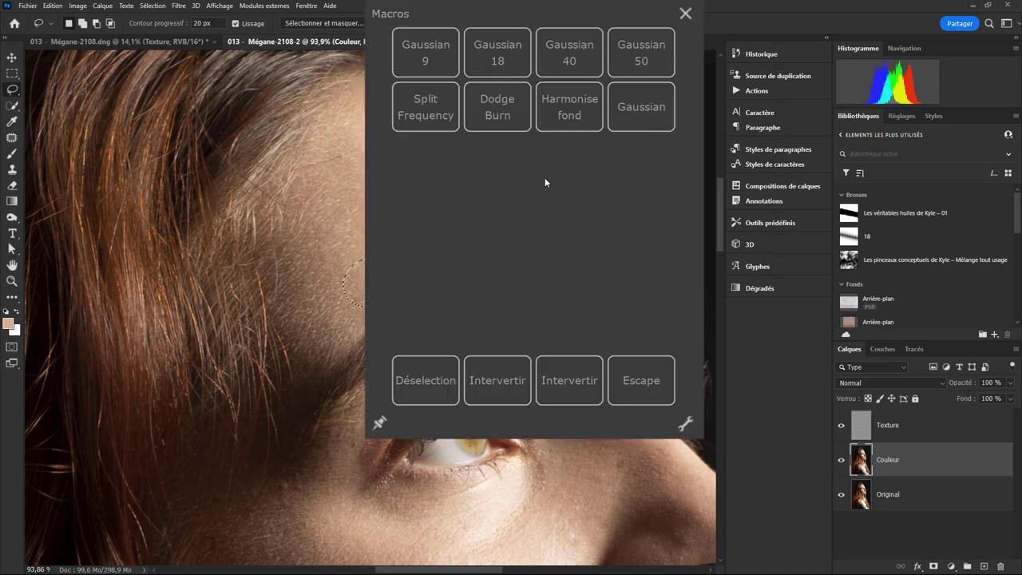
pyautogui.click(497, 57)
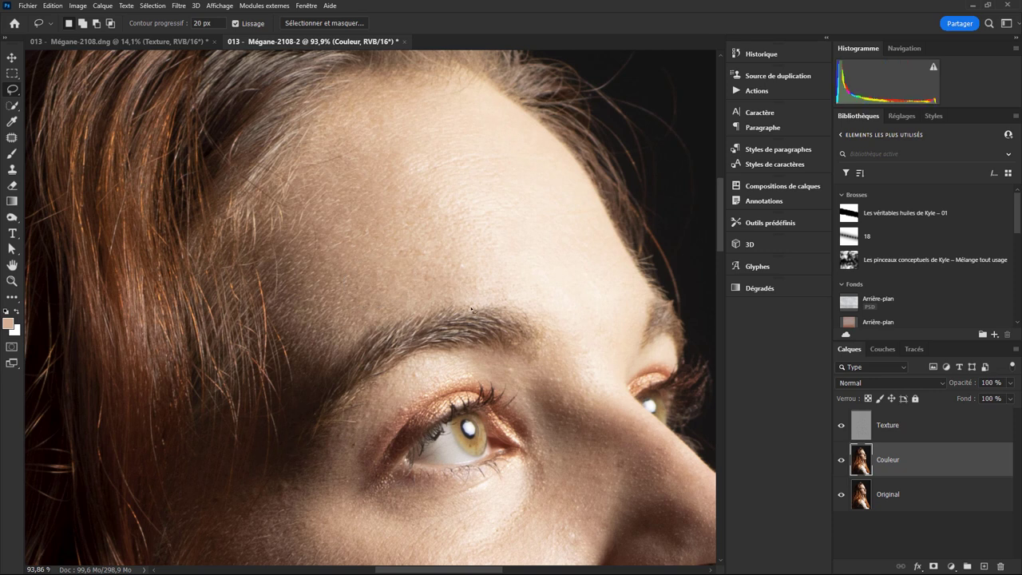
# Lasso the skin under the eye on Couleur and blur its colour with the Gaussian macro
pyautogui.moveTo(624, 422); pyautogui.dragTo(561, 206)
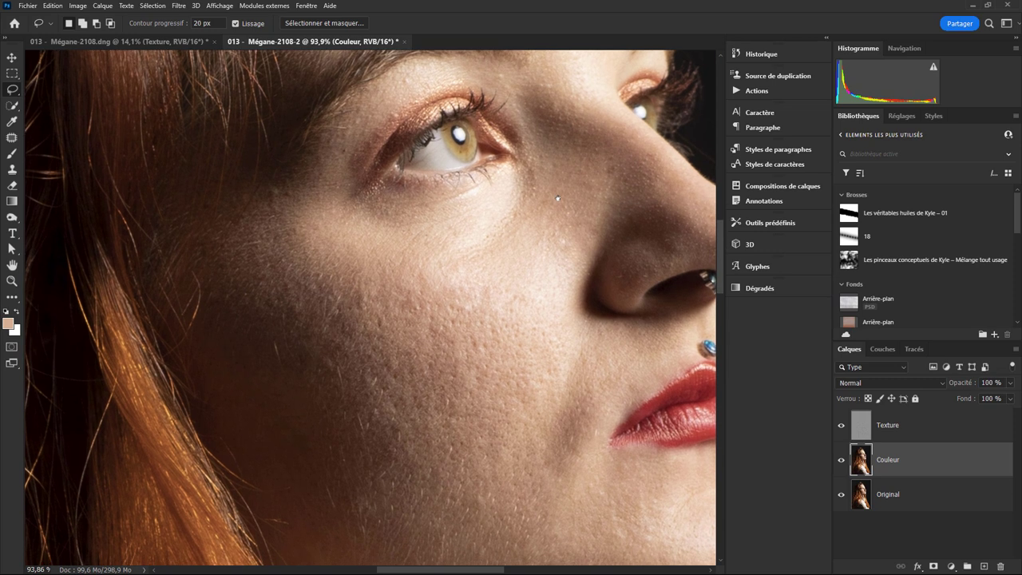
pyautogui.moveTo(519, 326); pyautogui.dragTo(515, 286)
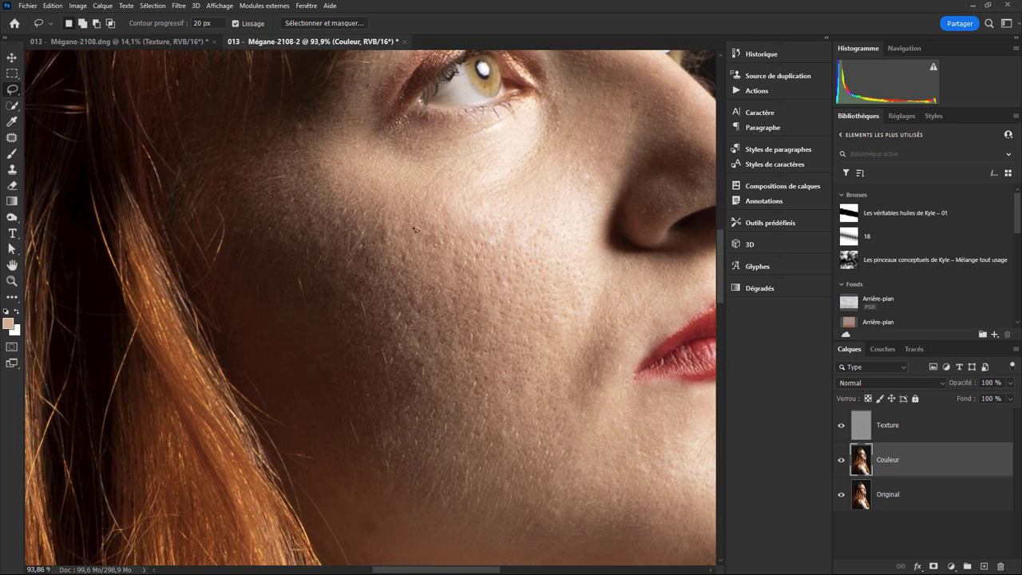
pyautogui.scroll(-3, 520, 399)
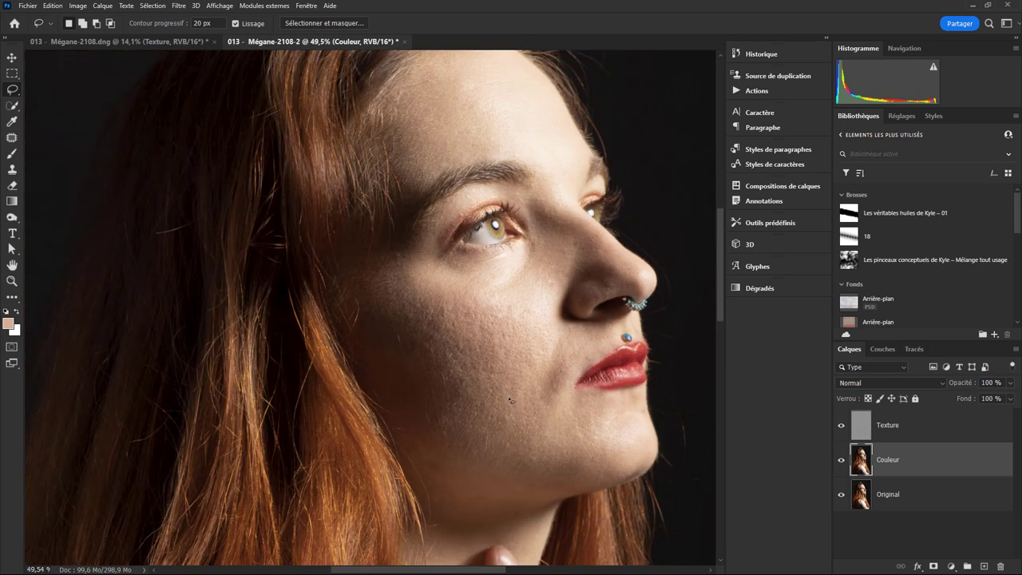
pyautogui.scroll(-2, 519, 395)
pyautogui.scroll(3, 521, 333)
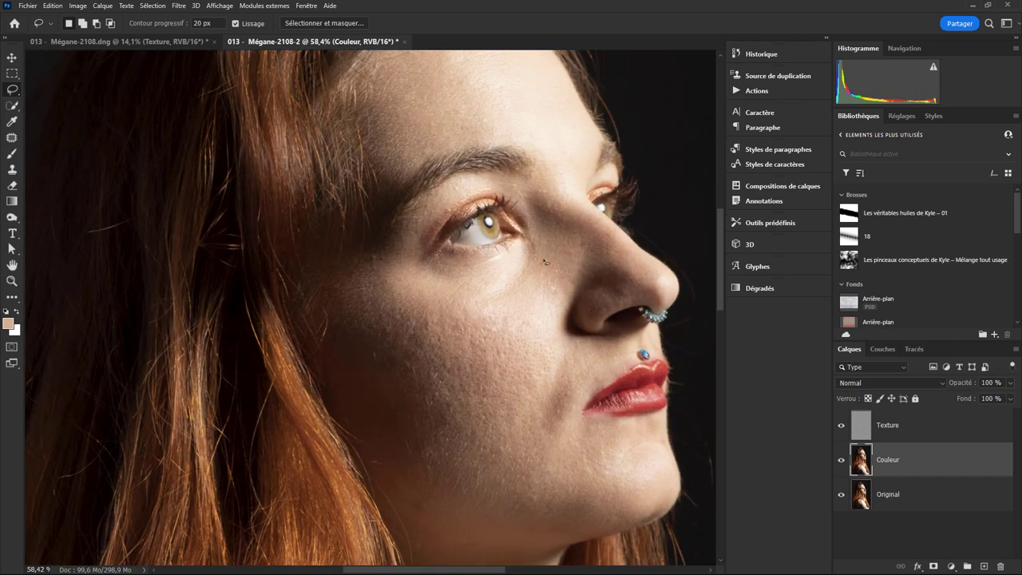
pyautogui.moveTo(456, 274); pyautogui.dragTo(453, 280)
pyautogui.click(659, 126)
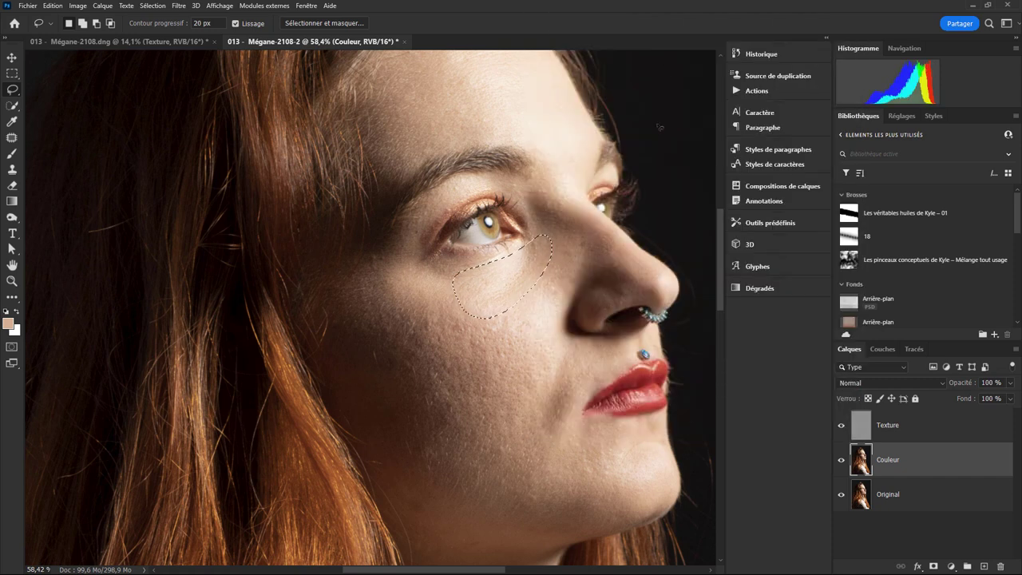
pyautogui.click(542, 315)
pyautogui.moveTo(524, 274)
pyautogui.mouseDown()
pyautogui.moveTo(557, 295)
pyautogui.moveTo(480, 276)
pyautogui.mouseUp()
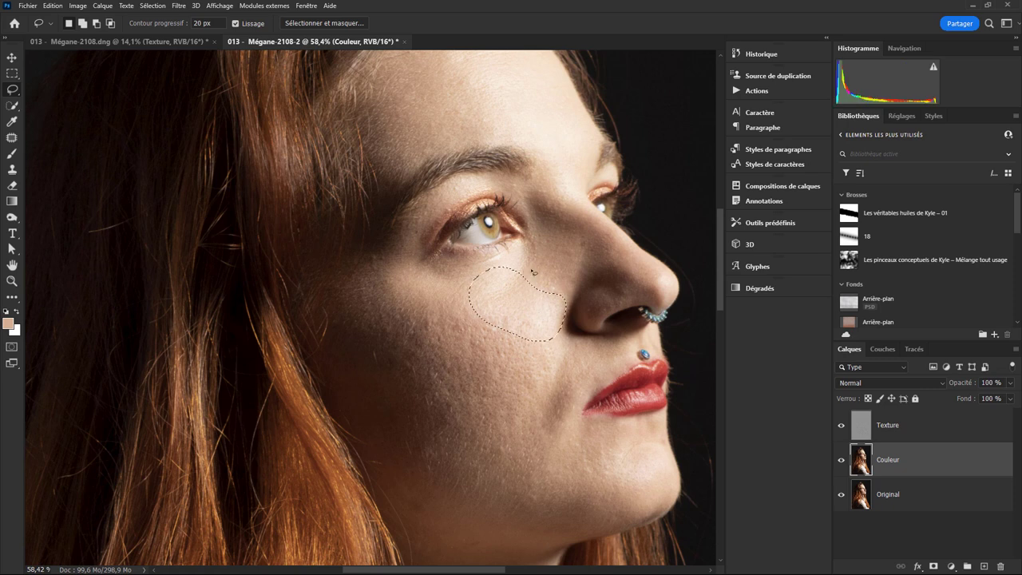
pyautogui.click(515, 66)
# Lasso the cheek from under the eye downward
pyautogui.scroll(-5, 565, 401)
pyautogui.scroll(5, 531, 262)
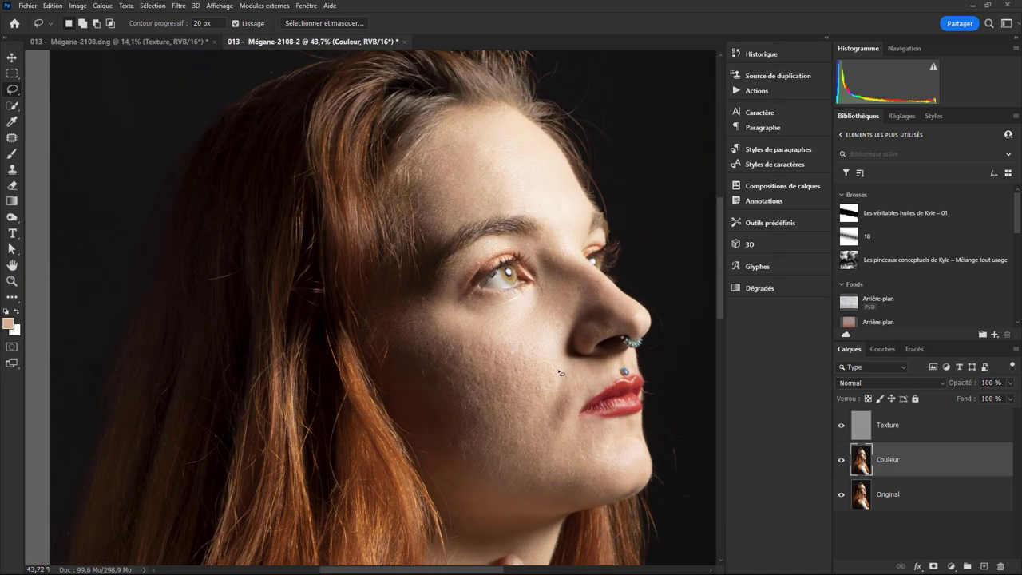
pyautogui.scroll(2, 531, 262)
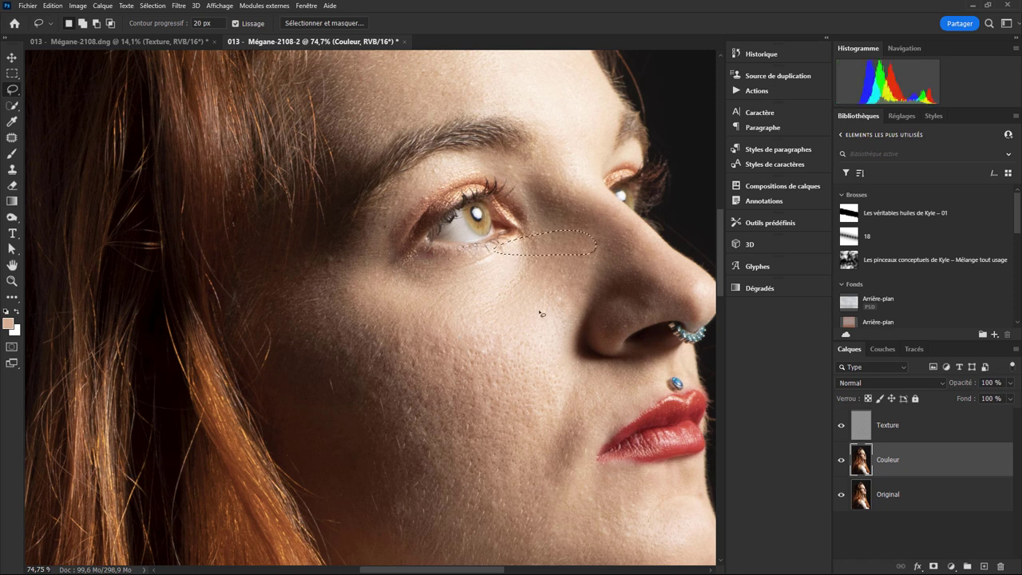
pyautogui.moveTo(365, 251)
pyautogui.mouseDown()
pyautogui.moveTo(528, 493)
pyautogui.moveTo(345, 277)
pyautogui.mouseUp()
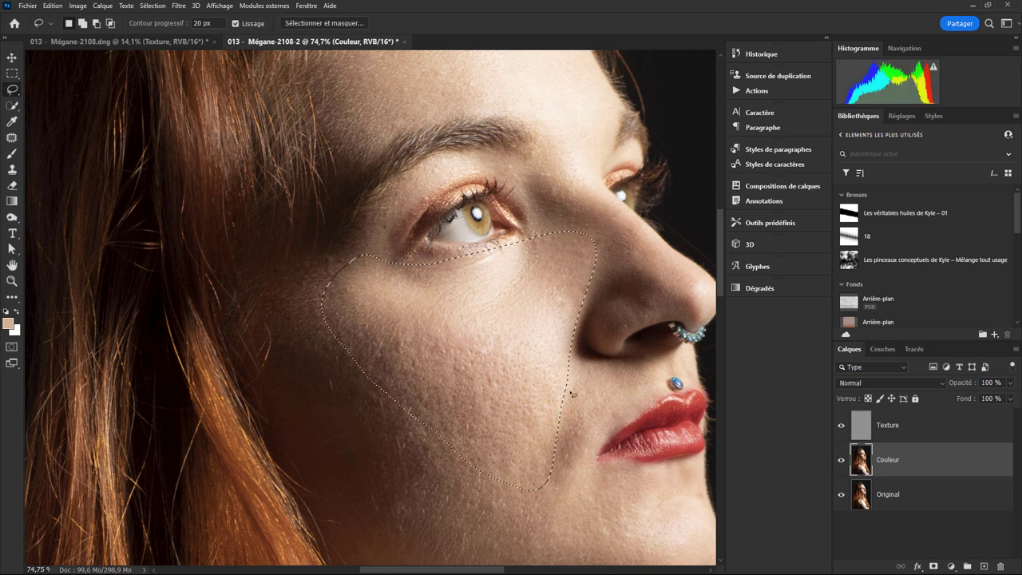
pyautogui.press('F1')
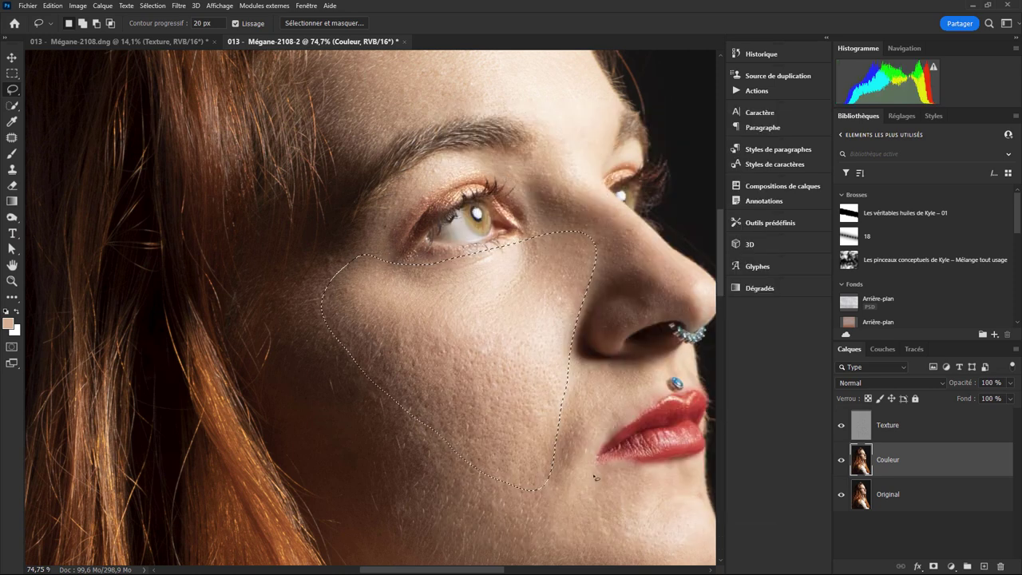
# Lasso the rounded chin area below the lips and blur its colour with the Gaussian macro
pyautogui.scroll(-5, 595, 476)
pyautogui.moveTo(561, 260); pyautogui.dragTo(677, 344)
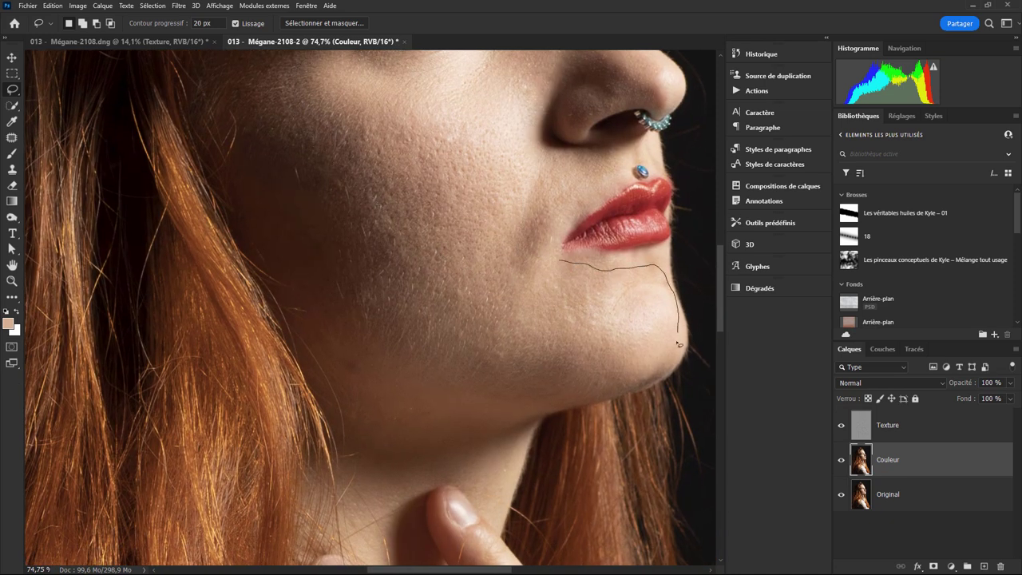
pyautogui.moveTo(677, 344); pyautogui.dragTo(549, 267)
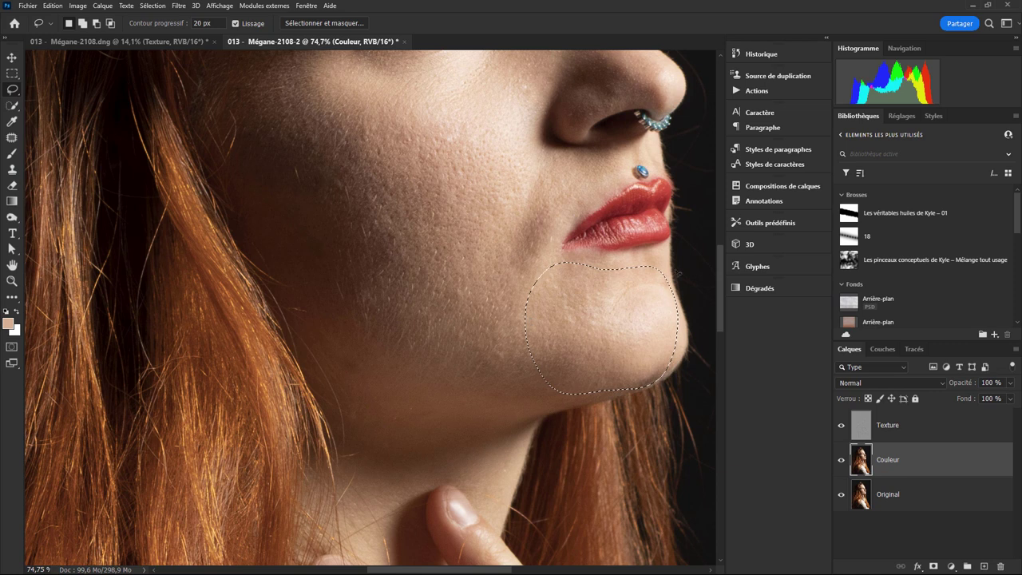
pyautogui.middleClick(686, 237)
pyautogui.click(588, 61)
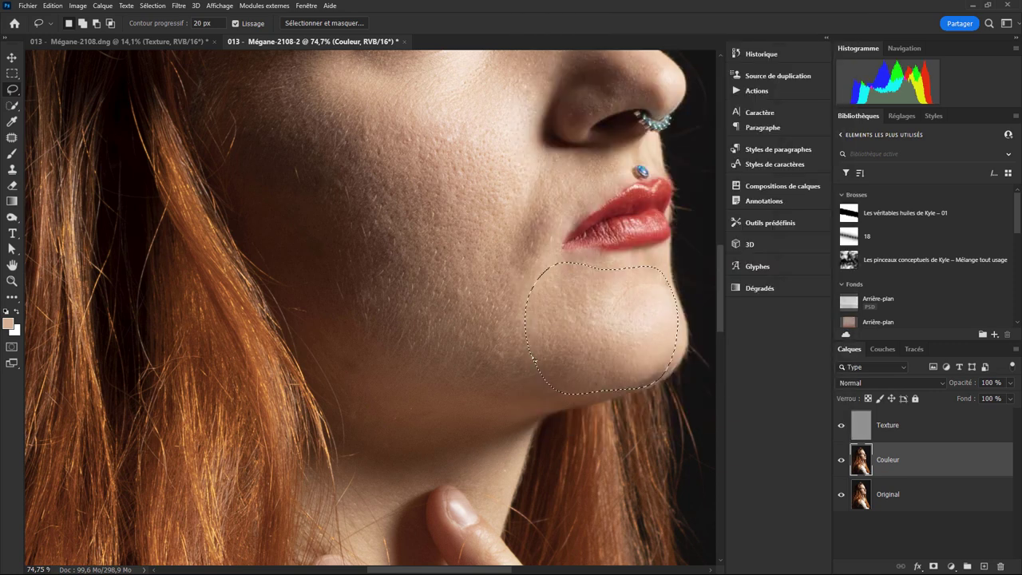
# Lasso a narrow forehead strip on Couleur and blur it with the Gaussian 18 macro
pyautogui.scroll(-5, 496, 341)
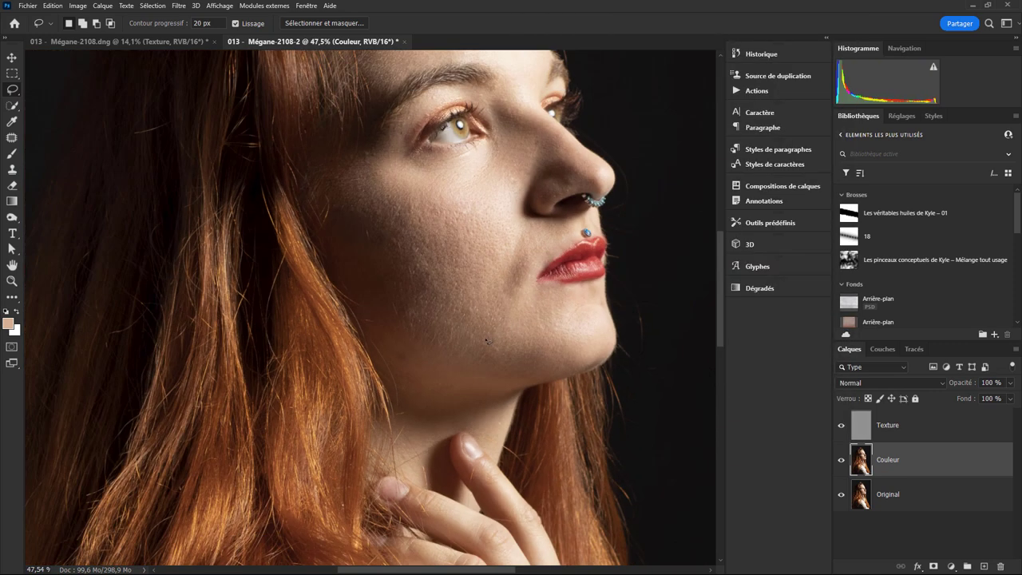
pyautogui.scroll(-3, 493, 344)
pyautogui.scroll(2, 479, 256)
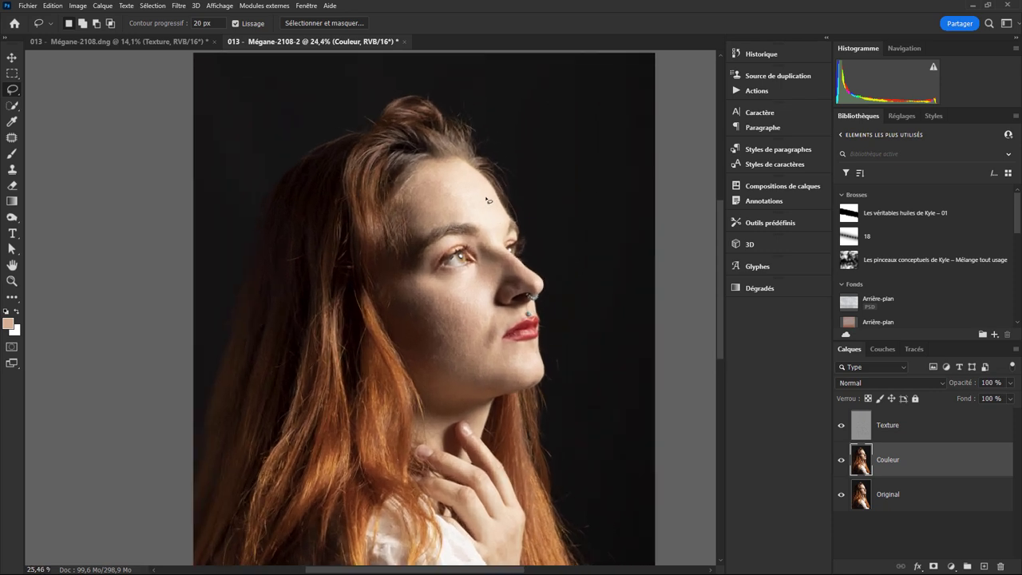
pyautogui.scroll(2, 455, 204)
pyautogui.scroll(2, 435, 188)
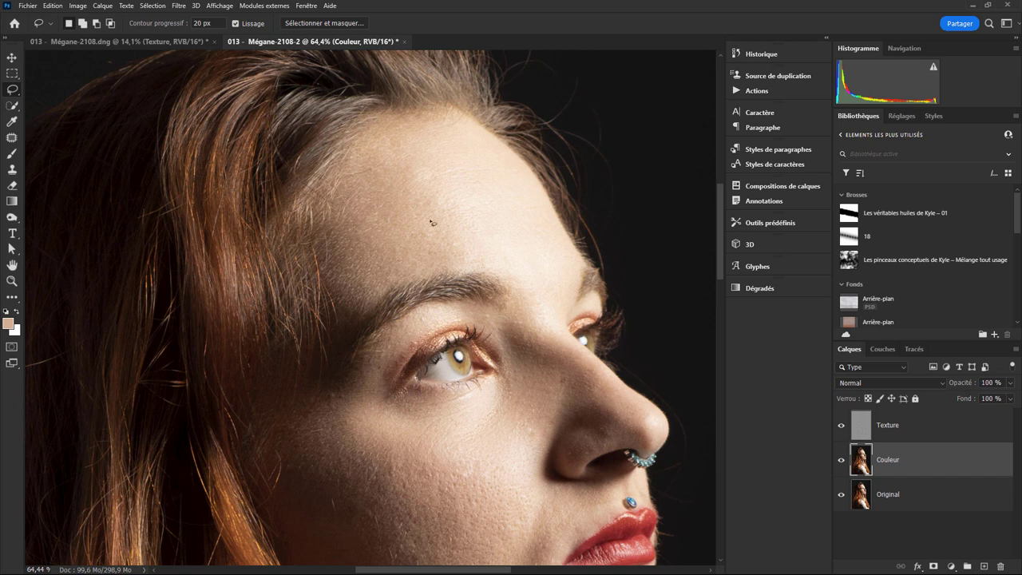
pyautogui.moveTo(438, 163)
pyautogui.mouseDown()
pyautogui.moveTo(395, 148)
pyautogui.moveTo(419, 234)
pyautogui.moveTo(445, 265)
pyautogui.moveTo(473, 236)
pyautogui.moveTo(437, 163)
pyautogui.mouseUp()
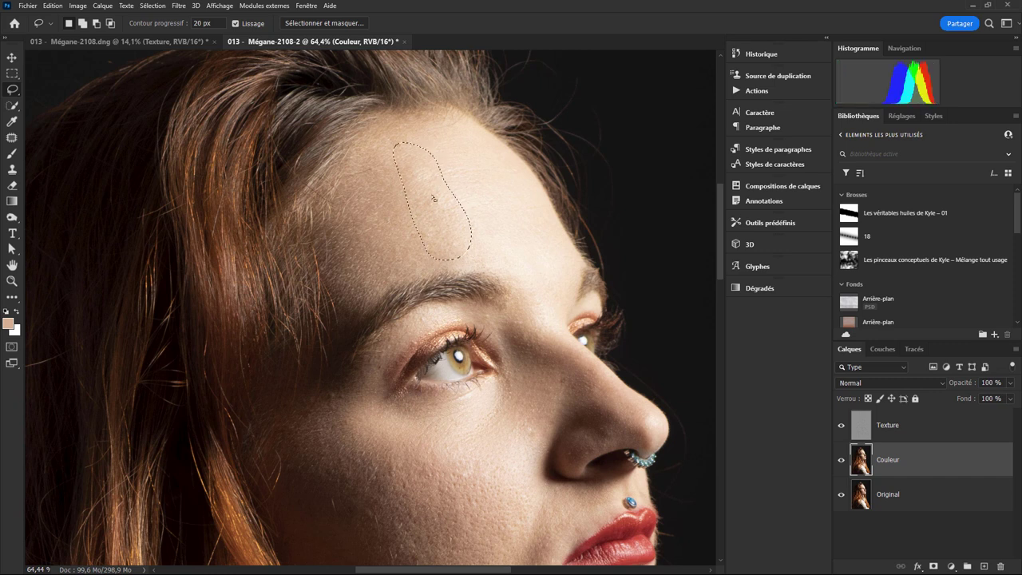
pyautogui.click(642, 51)
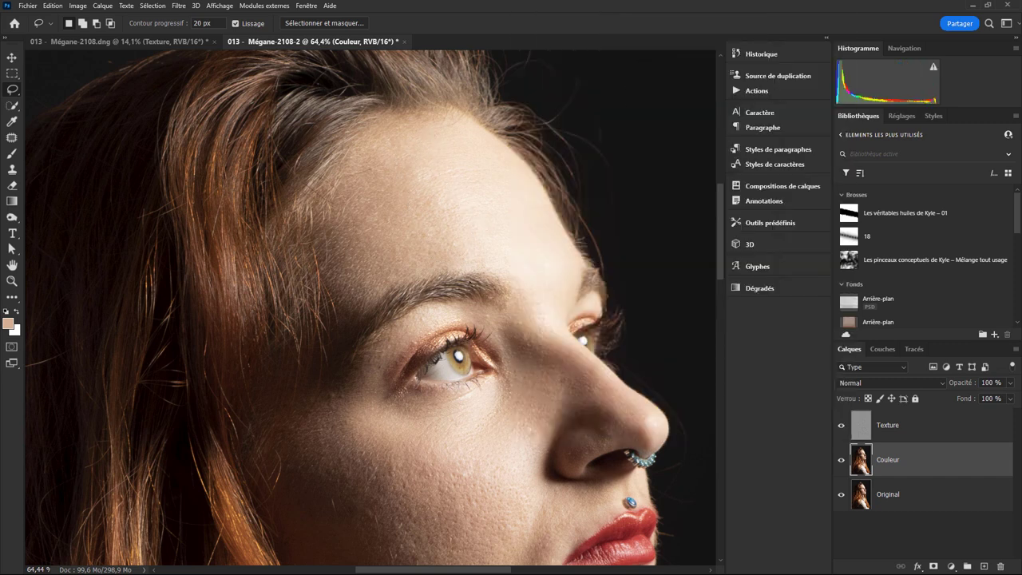
# Zoom out and back in to check the evened-out forehead tones
pyautogui.scroll(-3, 511, 438)
pyautogui.scroll(-3, 511, 447)
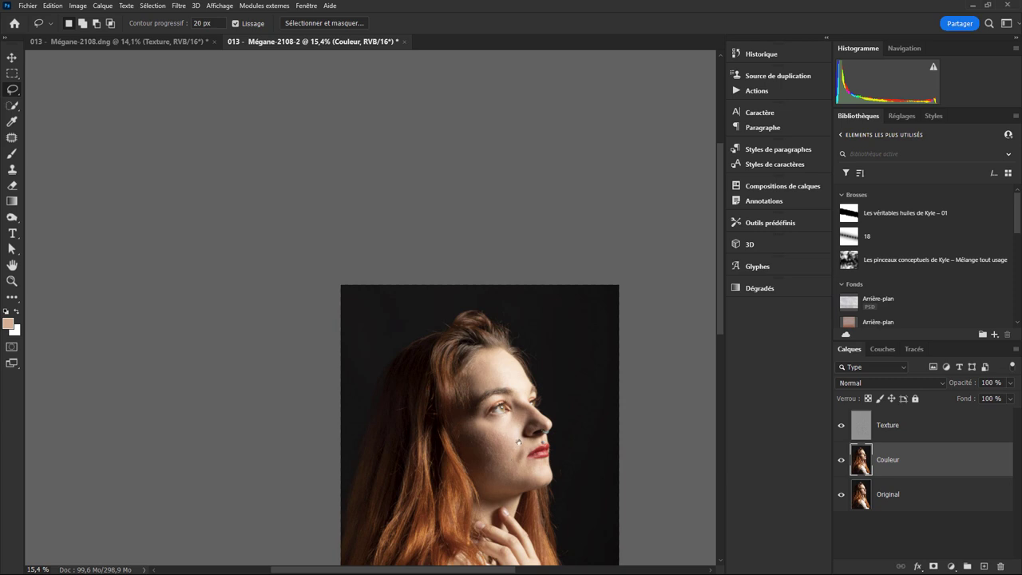
pyautogui.scroll(-5, 518, 441)
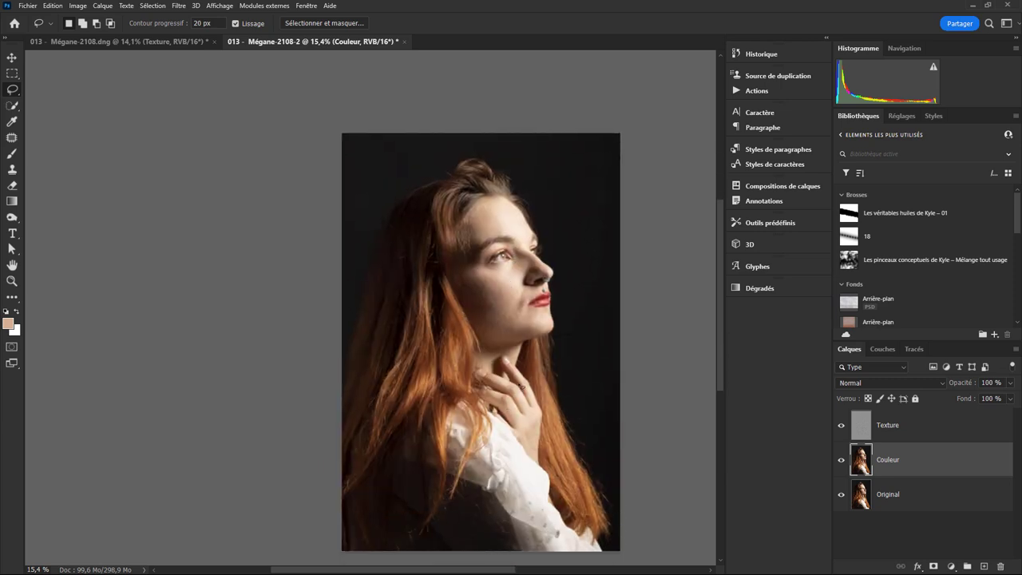
pyautogui.scroll(3, 474, 252)
pyautogui.scroll(3, 474, 252)
pyautogui.scroll(3, 474, 252)
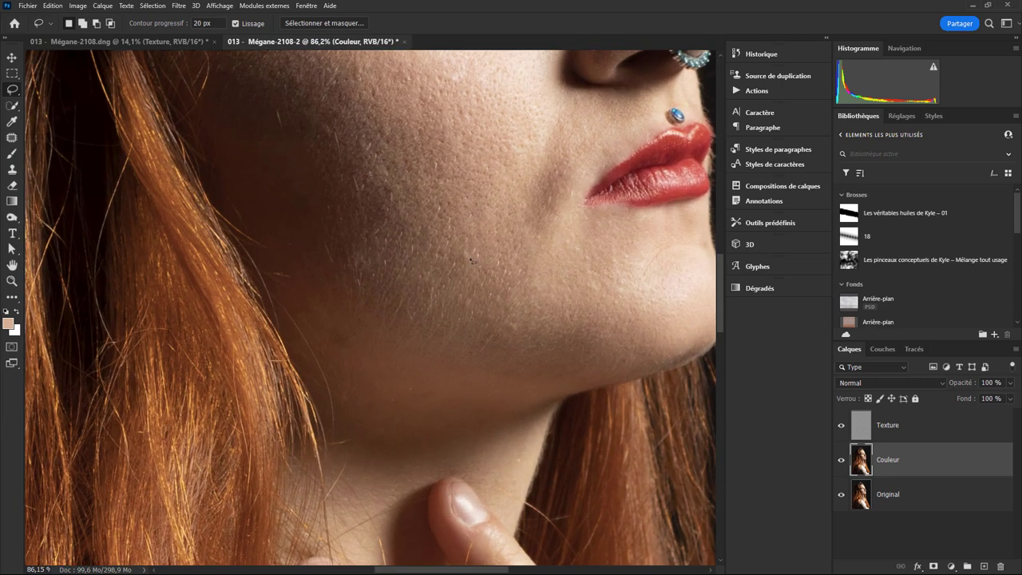
pyautogui.scroll(-3, 579, 371)
pyautogui.scroll(-2, 579, 371)
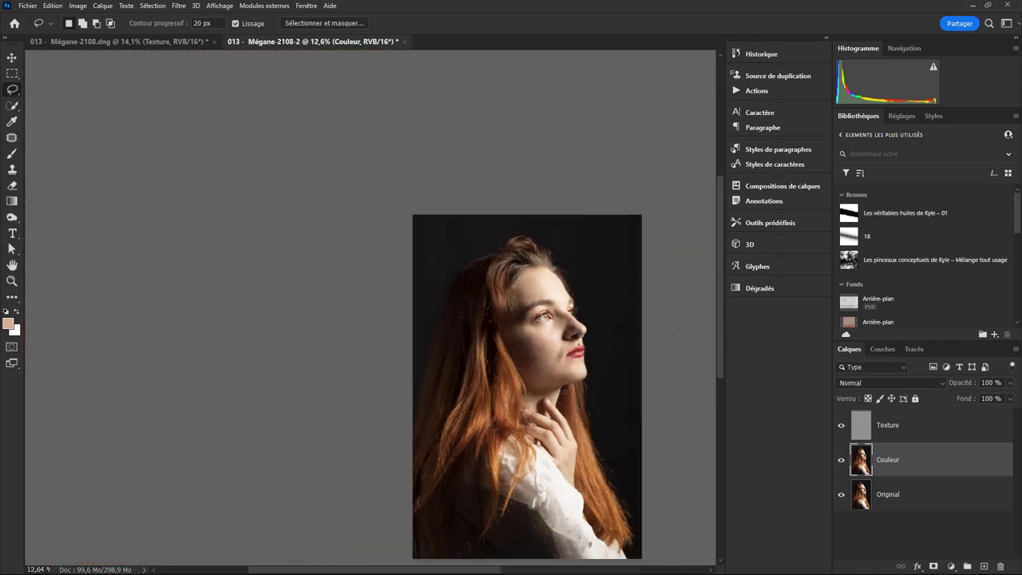
pyautogui.scroll(2, 502, 295)
pyautogui.scroll(2, 502, 295)
pyautogui.scroll(1, 502, 294)
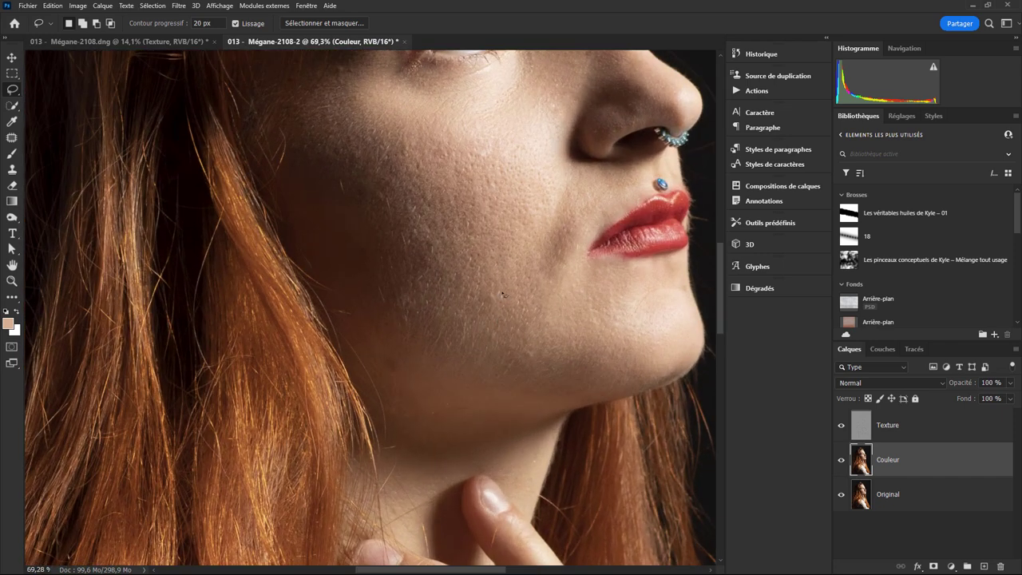
# On the Texture layer, Patch-tool the small spots on the cheek and jaw with nearby clean skin
pyautogui.click(891, 427)
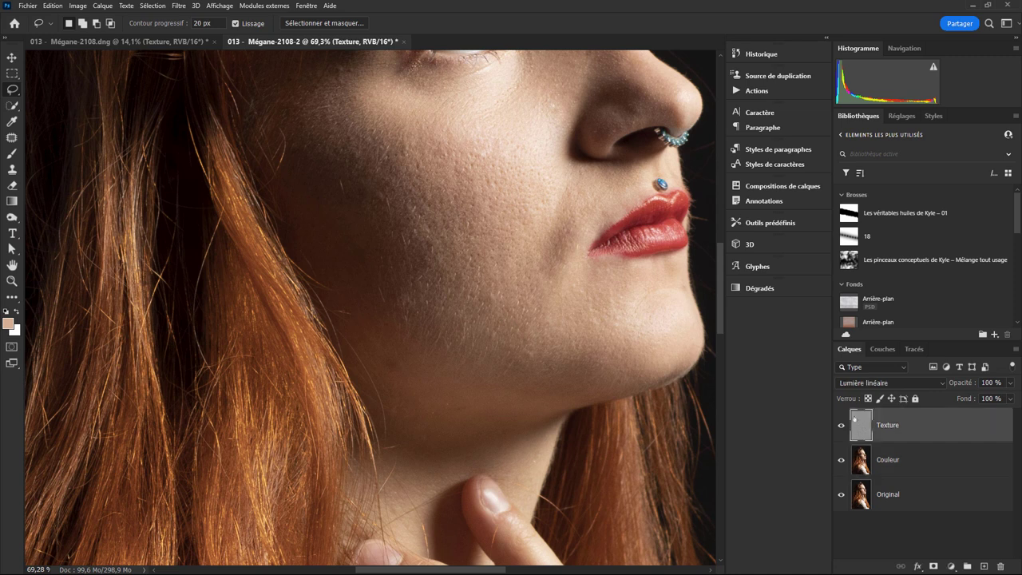
pyautogui.click(846, 311)
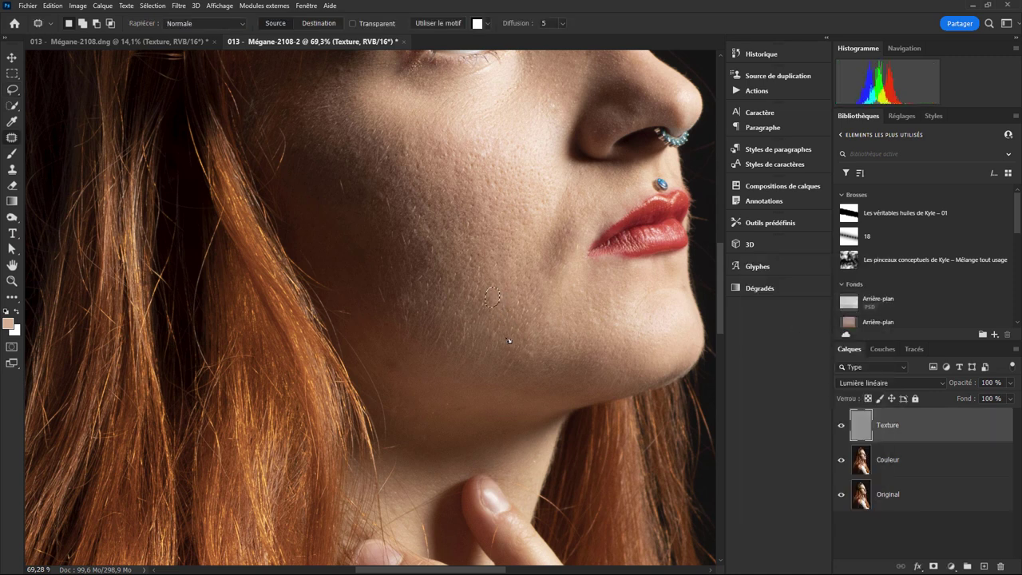
pyautogui.moveTo(498, 328)
pyautogui.mouseDown()
pyautogui.moveTo(490, 335)
pyautogui.moveTo(497, 318)
pyautogui.mouseUp()
pyautogui.hotkey('ctrl', 'd')
pyautogui.moveTo(536, 348); pyautogui.dragTo(518, 343)
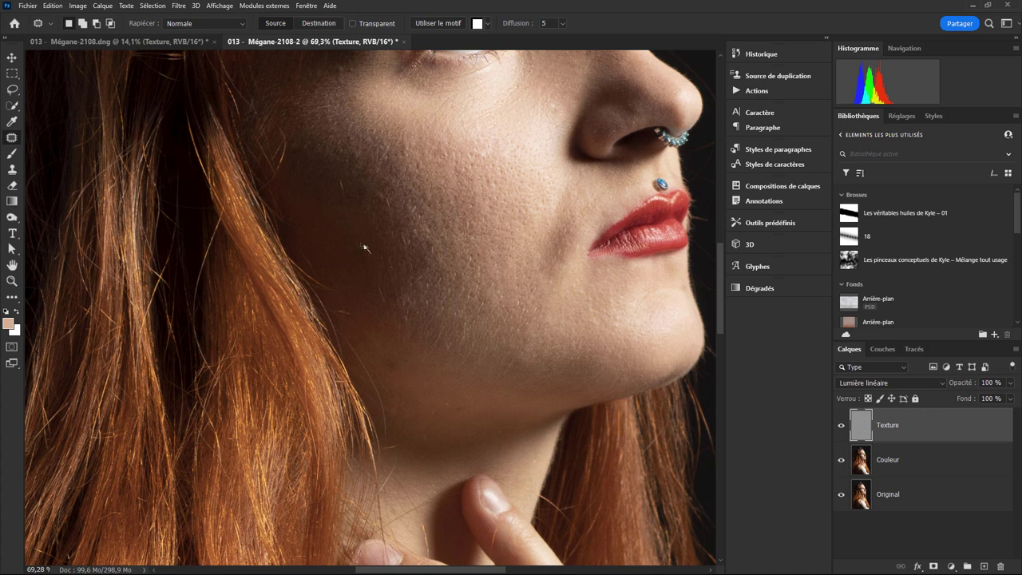
pyautogui.moveTo(375, 265); pyautogui.dragTo(374, 262)
pyautogui.moveTo(438, 244); pyautogui.dragTo(435, 243)
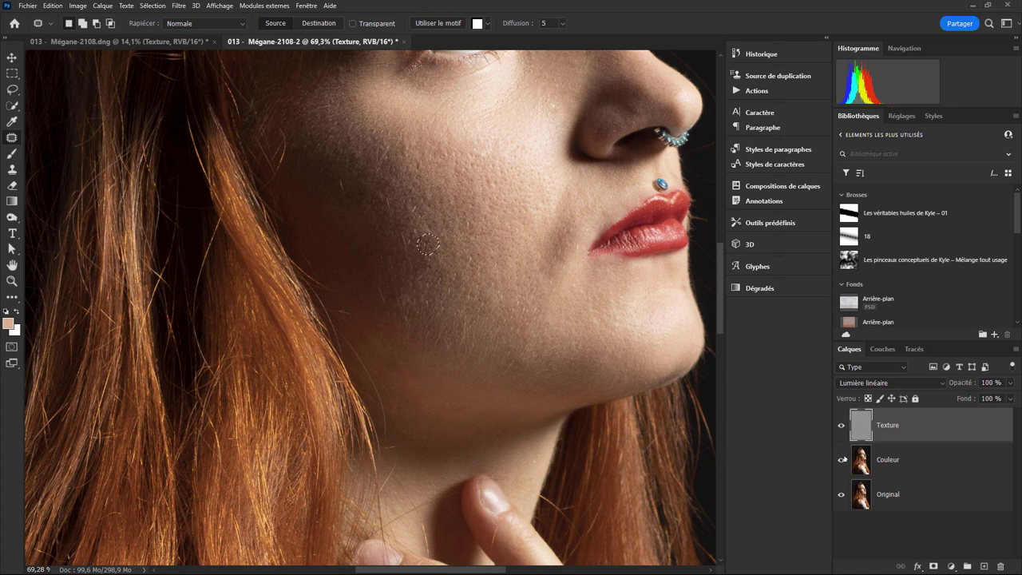
# Back on Couleur, lasso a round cheek area and blur its colour with the Gaussian macro
pyautogui.click(888, 459)
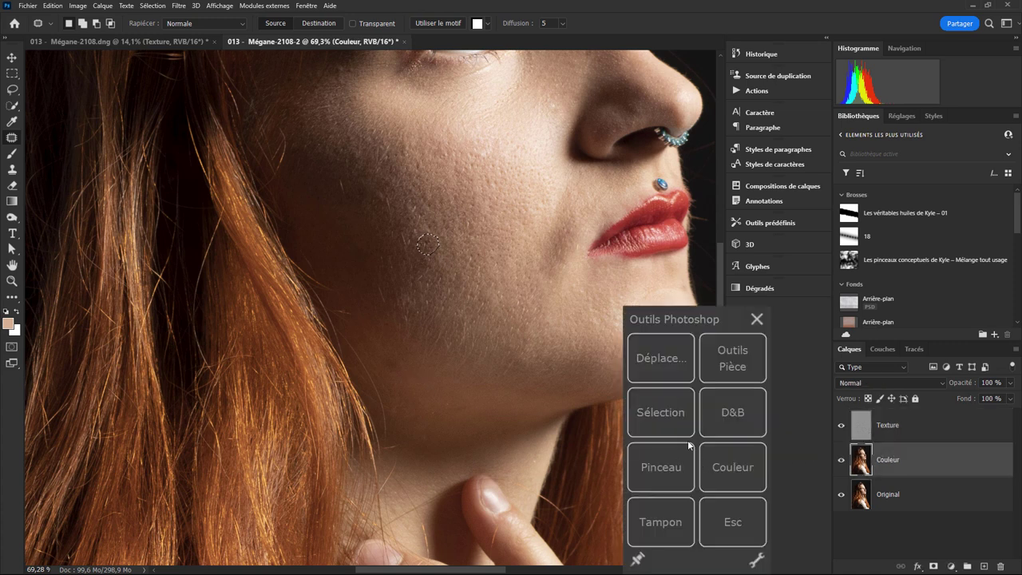
pyautogui.click(671, 391)
pyautogui.hotkey('ctrl', 'd')
pyautogui.moveTo(414, 348); pyautogui.dragTo(374, 371)
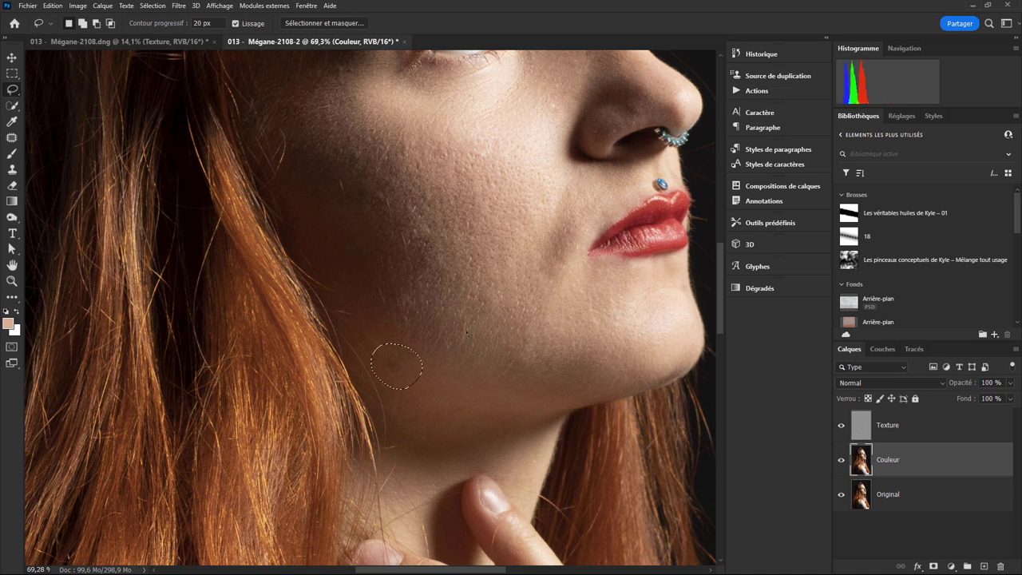
pyautogui.click(575, 53)
# Lasso the cheek area beside the hair and blur its colour with the Gaussian macro
pyautogui.scroll(-5, 565, 441)
pyautogui.scroll(1, 565, 442)
pyautogui.scroll(2, 562, 423)
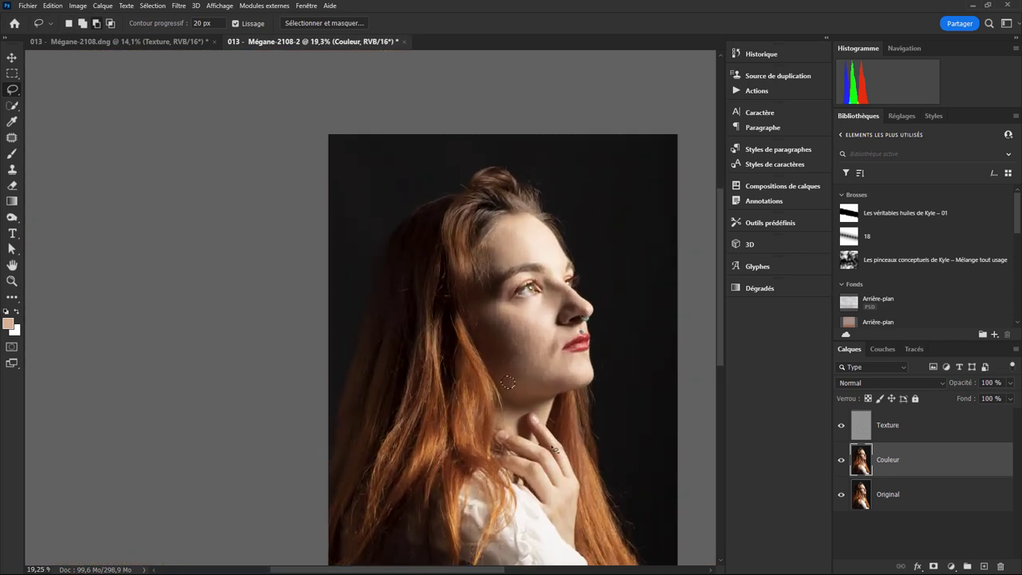
pyautogui.scroll(2, 557, 399)
pyautogui.scroll(2, 551, 379)
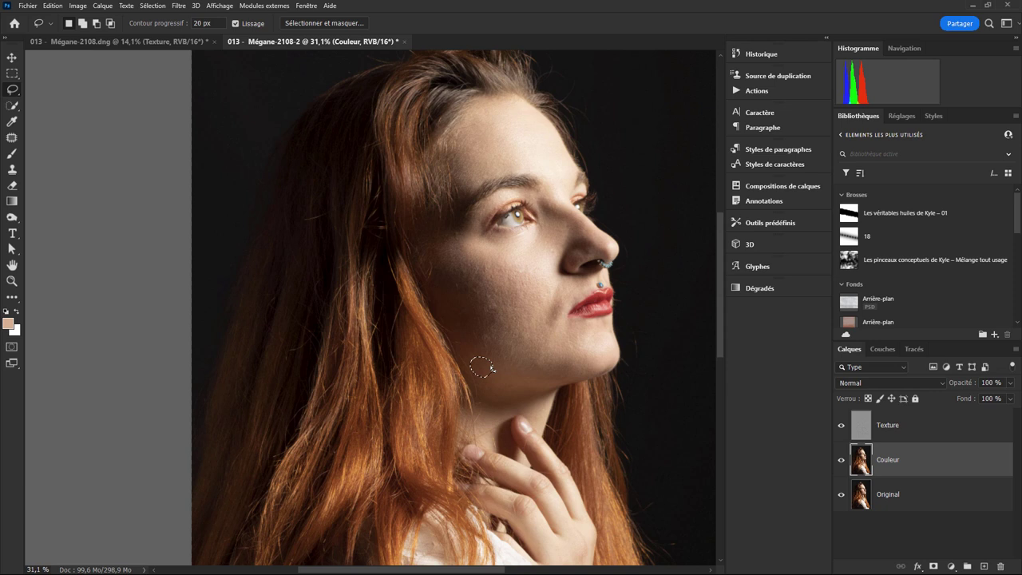
pyautogui.scroll(2, 491, 359)
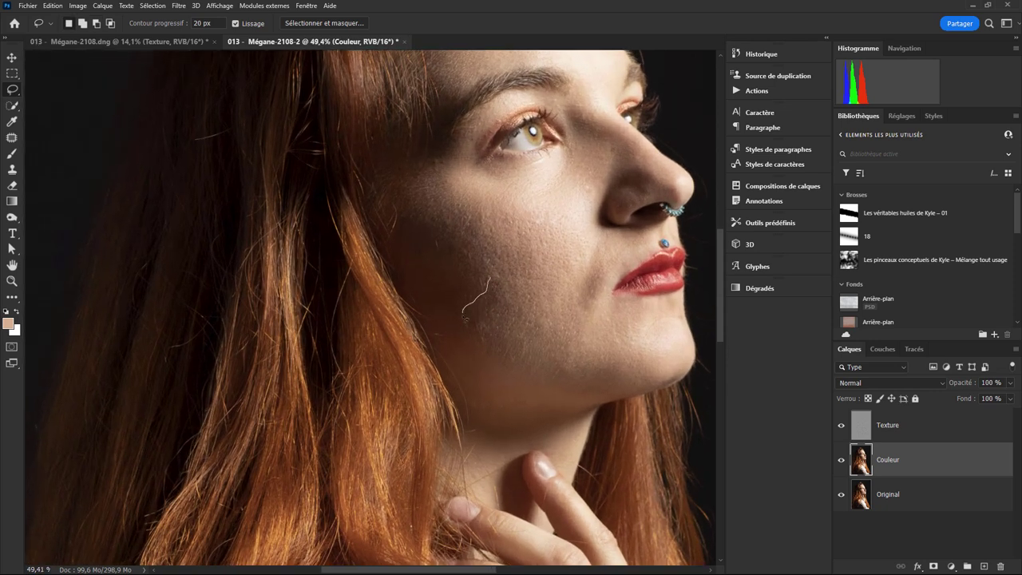
pyautogui.moveTo(509, 318); pyautogui.dragTo(501, 306)
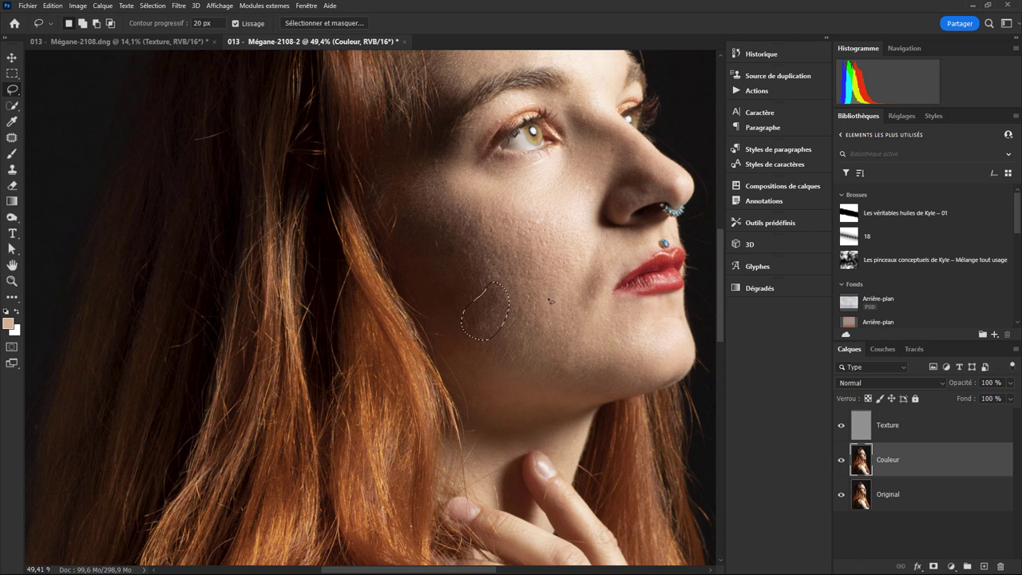
pyautogui.press('F1')
pyautogui.click(697, 60)
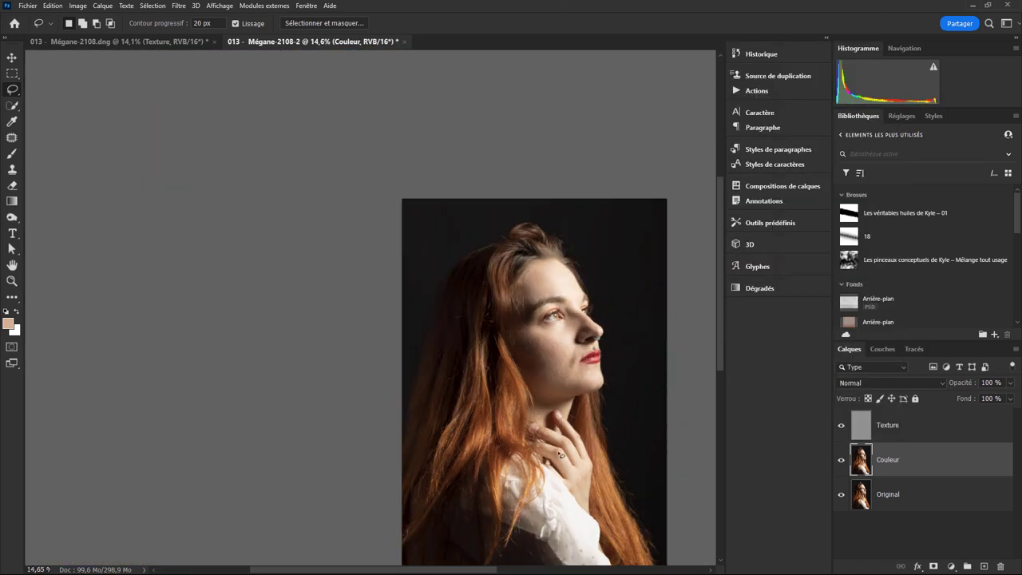
# Zoom and pan to bring the eye and nose above the lips into view
pyautogui.scroll(2, 564, 456)
pyautogui.scroll(3, 564, 457)
pyautogui.scroll(2, 565, 177)
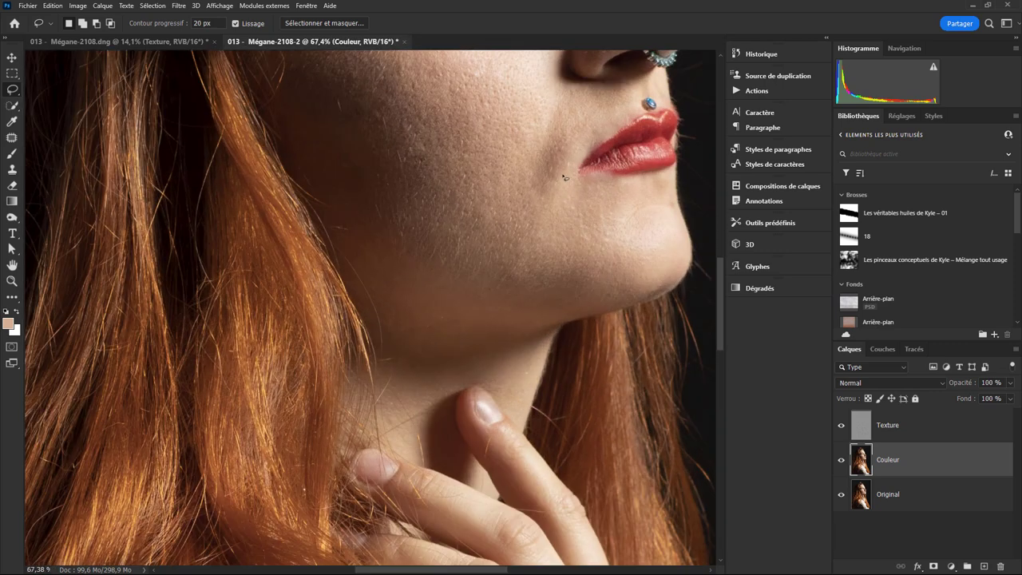
pyautogui.moveTo(568, 214); pyautogui.dragTo(539, 344)
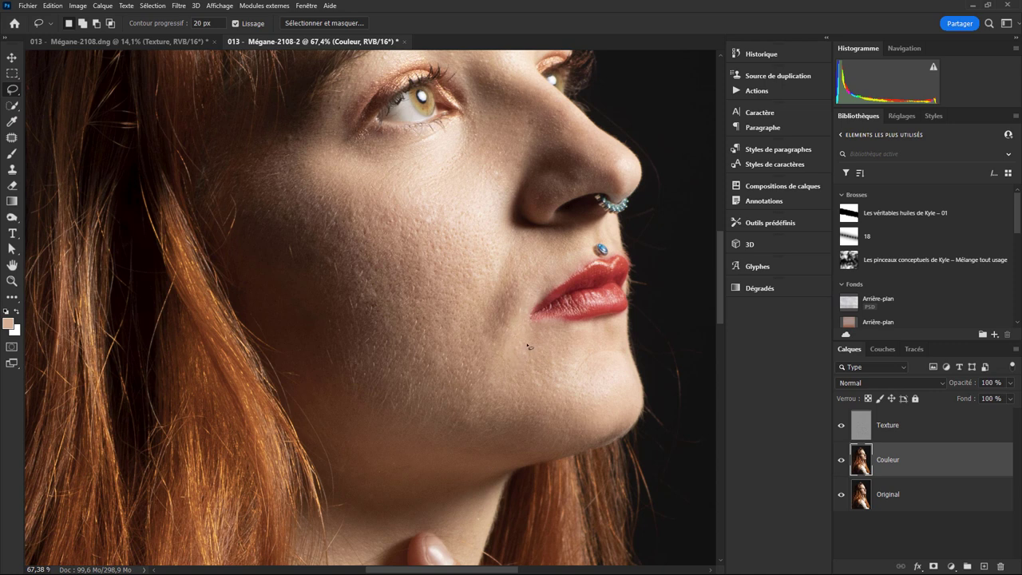
# Hide the Texture layer and sample the lower-cheek skin tone with the Eyedropper
pyautogui.click(841, 427)
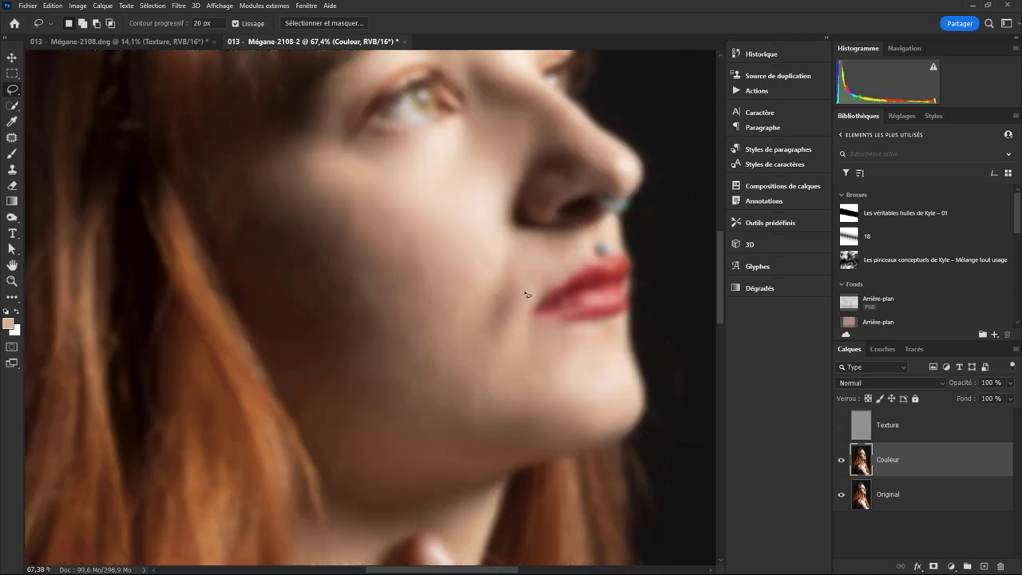
pyautogui.rightClick(536, 401)
pyautogui.click(563, 425)
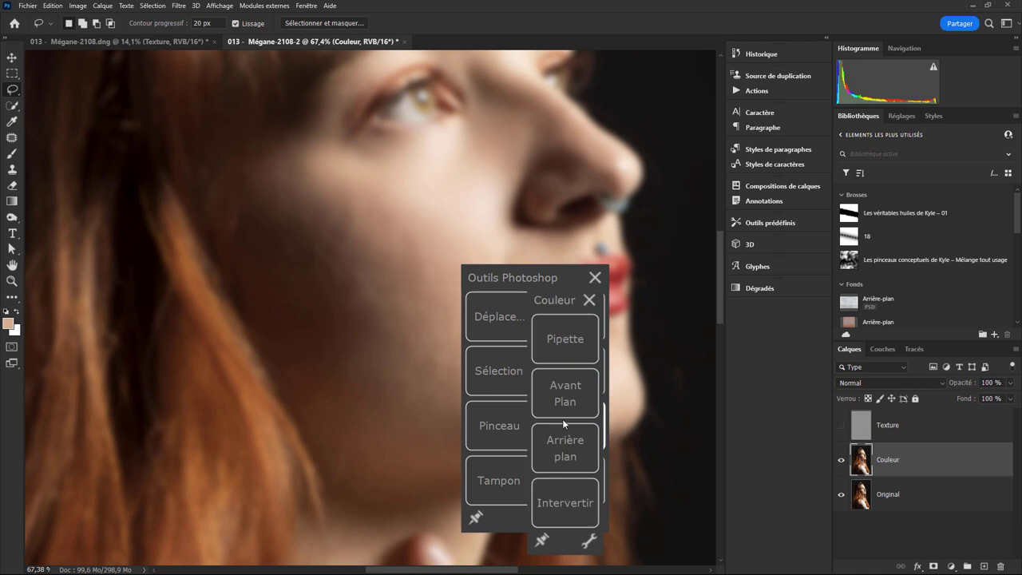
pyautogui.click(569, 340)
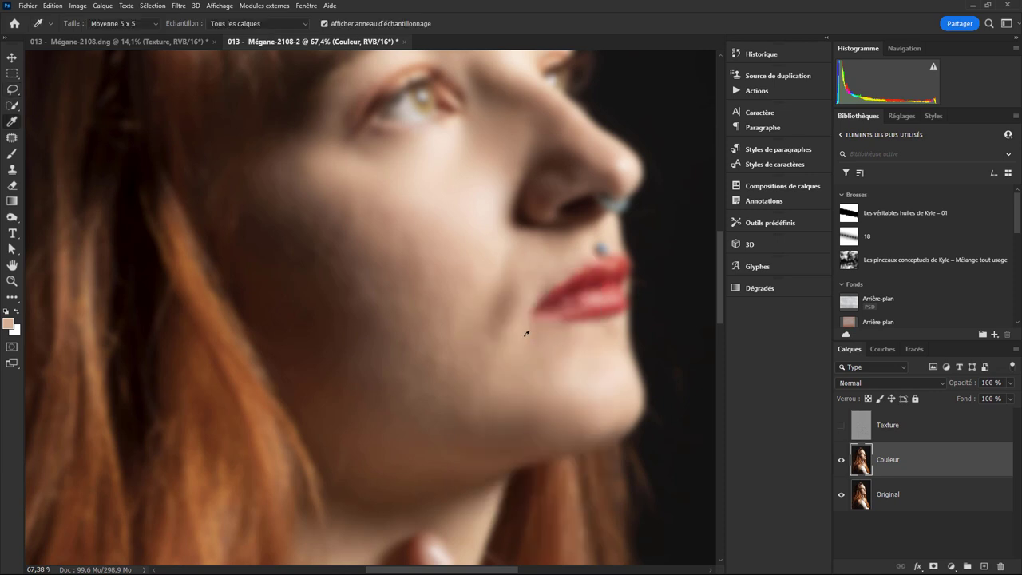
pyautogui.click(520, 329)
# Switch to a soft Brush at 2% flow for painting the skin tone
pyautogui.middleClick(487, 406)
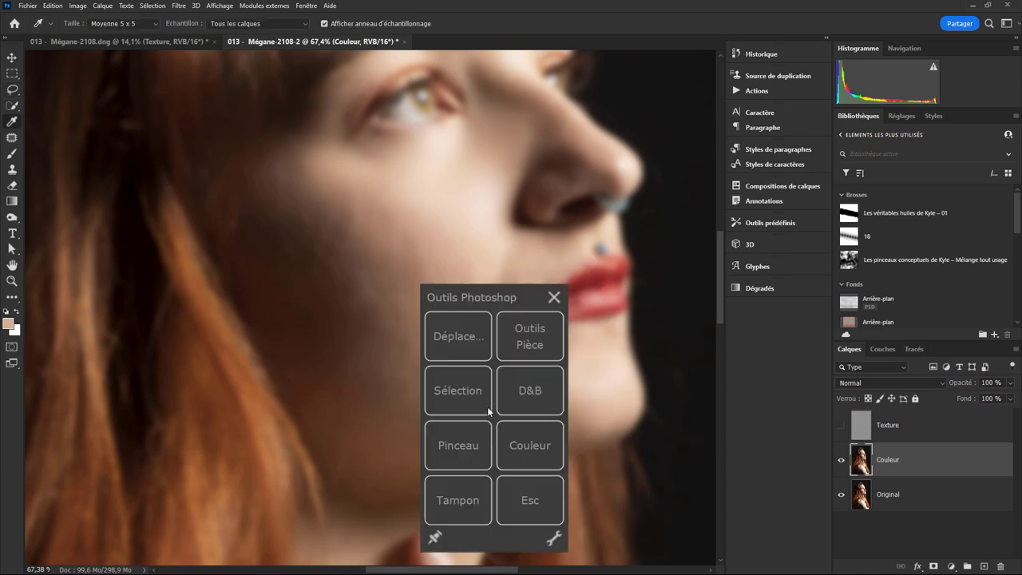
pyautogui.click(458, 445)
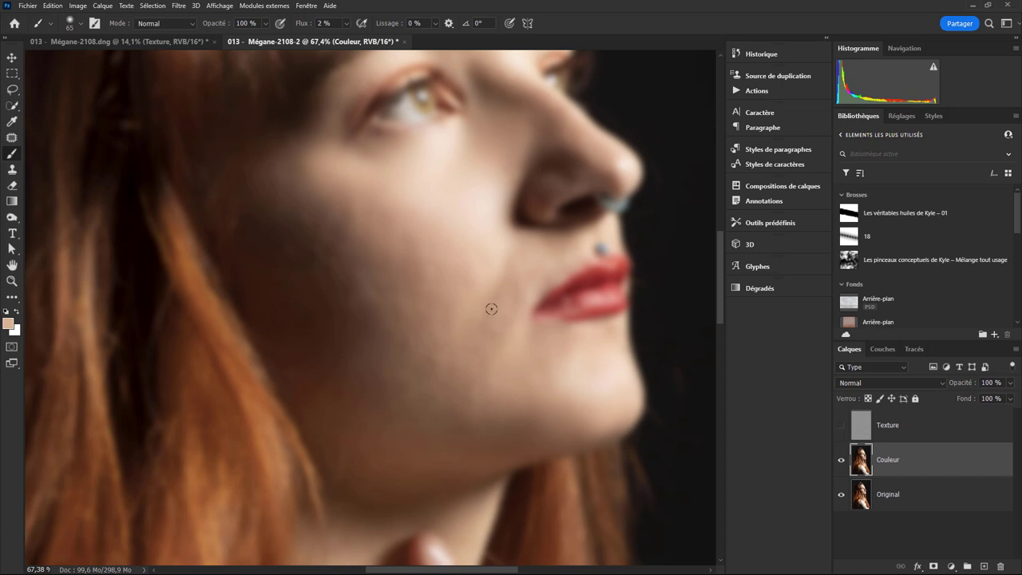
pyautogui.middleClick(482, 392)
# Lasso a cheek patch beside the mouth and blur it with the Gaussian 18 macro
pyautogui.click(442, 369)
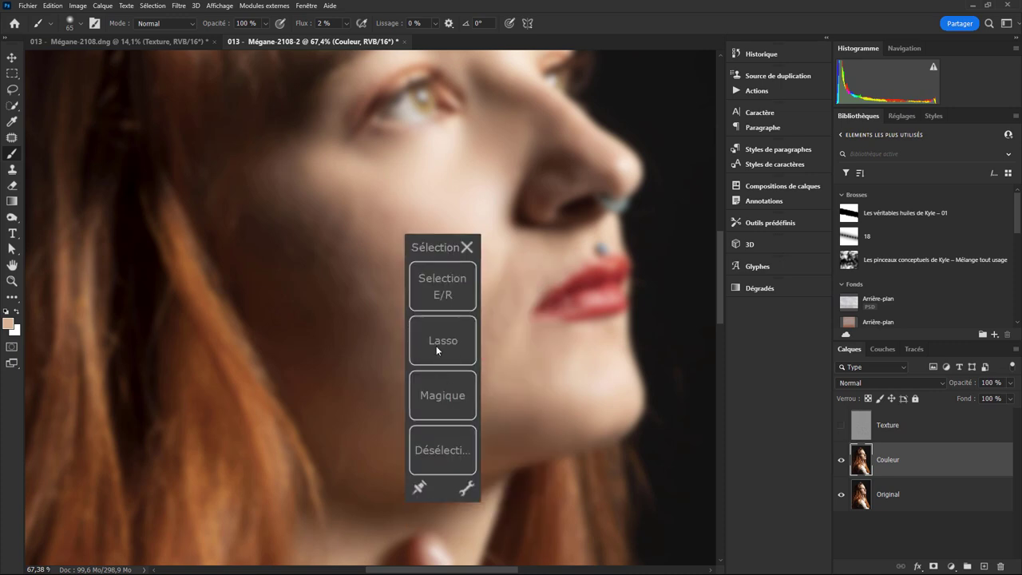
pyautogui.click(436, 345)
pyautogui.moveTo(465, 307)
pyautogui.mouseDown()
pyautogui.moveTo(499, 375)
pyautogui.moveTo(461, 343)
pyautogui.mouseUp()
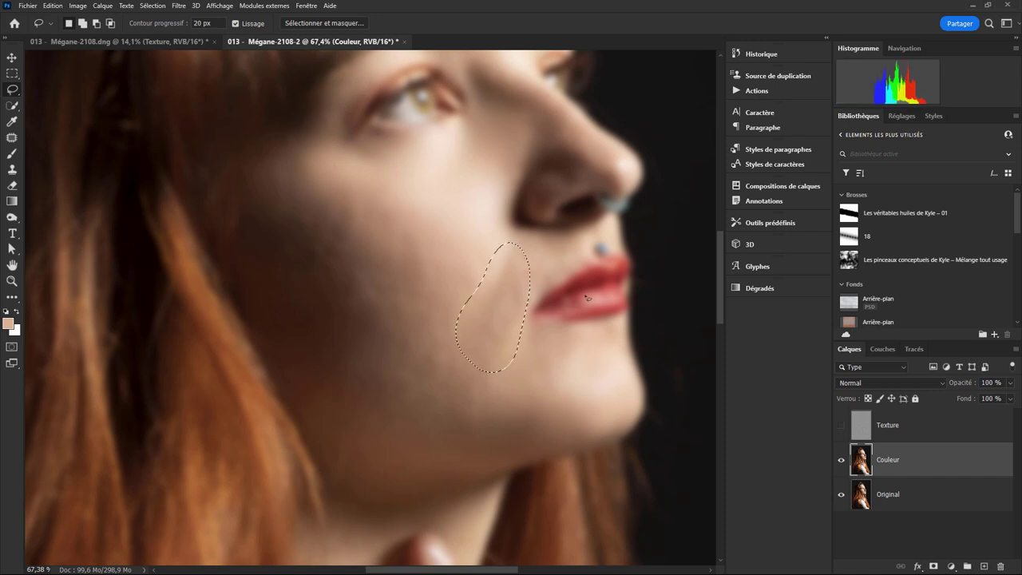
pyautogui.middleClick(675, 207)
pyautogui.click(639, 86)
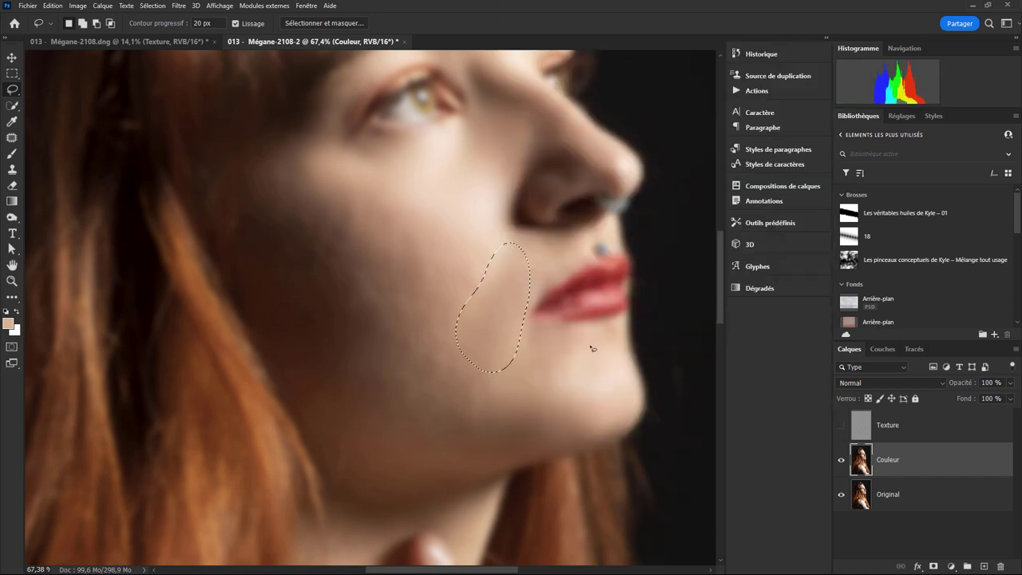
# Show the Texture layer again and lasso the cheek area beside the nose
pyautogui.click(840, 426)
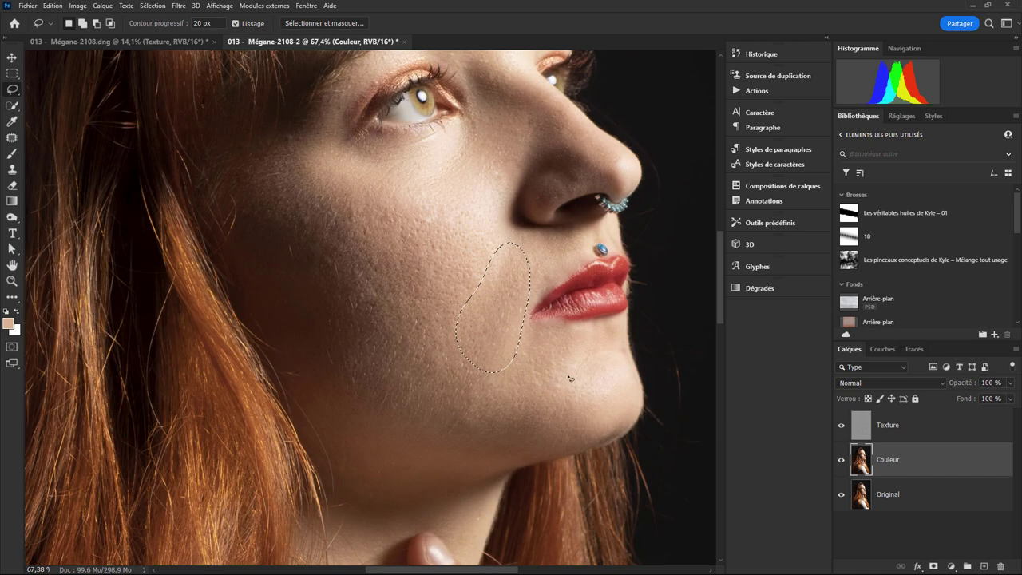
pyautogui.scroll(-3, 648, 413)
pyautogui.scroll(-3, 648, 414)
pyautogui.scroll(1, 670, 456)
pyautogui.scroll(1, 670, 457)
pyautogui.scroll(2, 671, 459)
pyautogui.scroll(2, 651, 451)
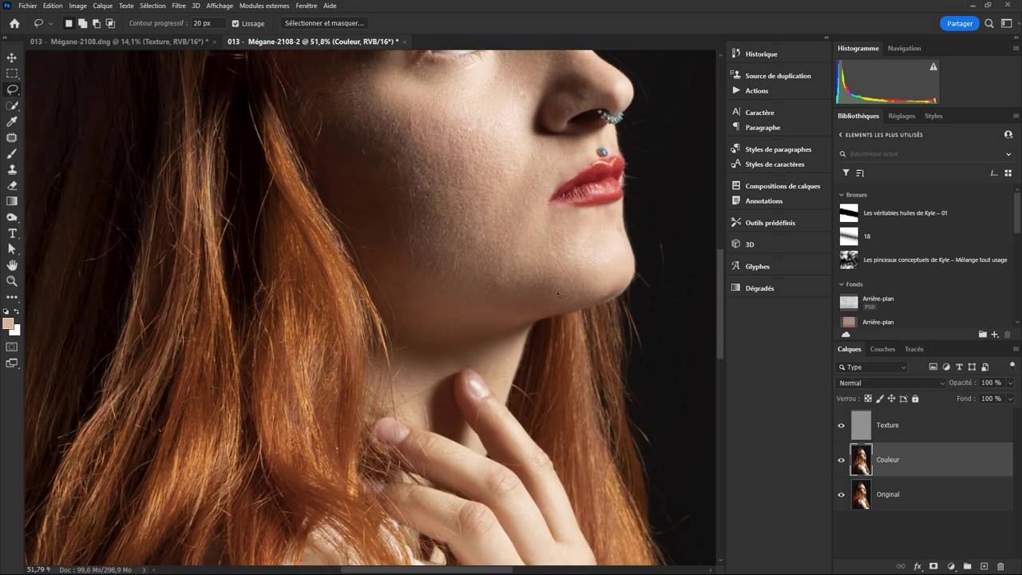
pyautogui.scroll(-3, 534, 280)
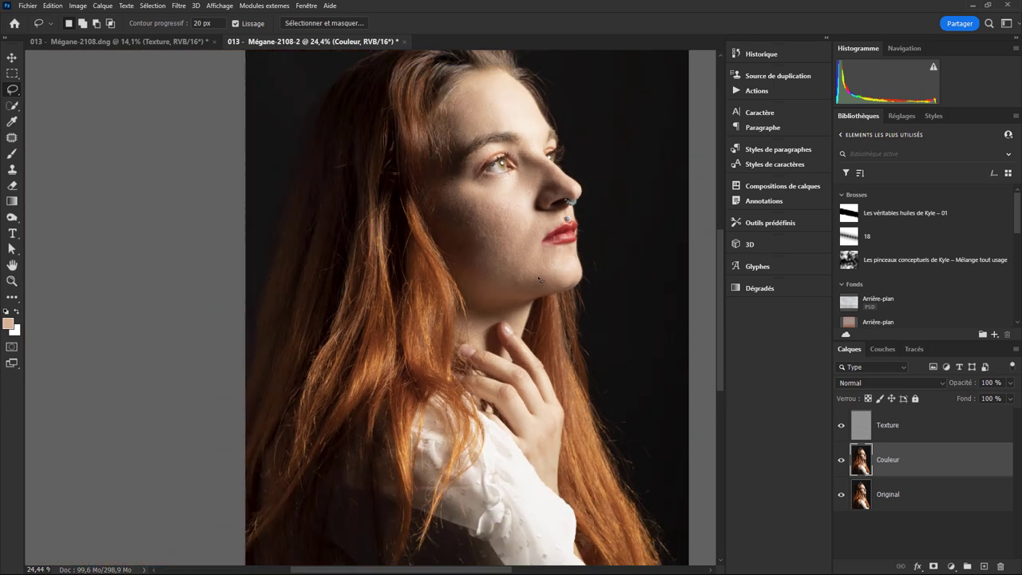
pyautogui.scroll(3, 549, 217)
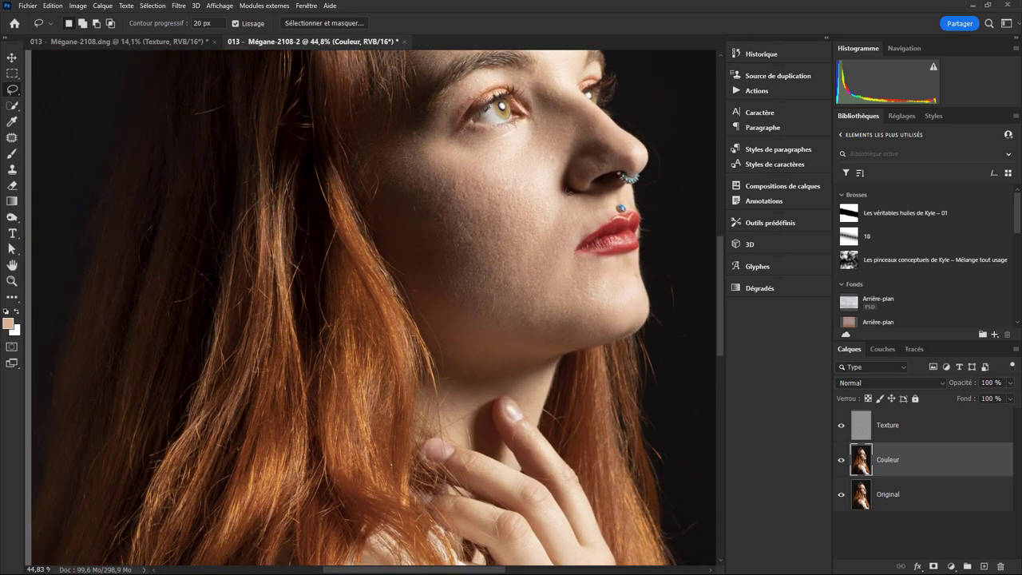
pyautogui.moveTo(559, 166)
pyautogui.mouseDown()
pyautogui.moveTo(526, 238)
pyautogui.moveTo(527, 174)
pyautogui.mouseUp()
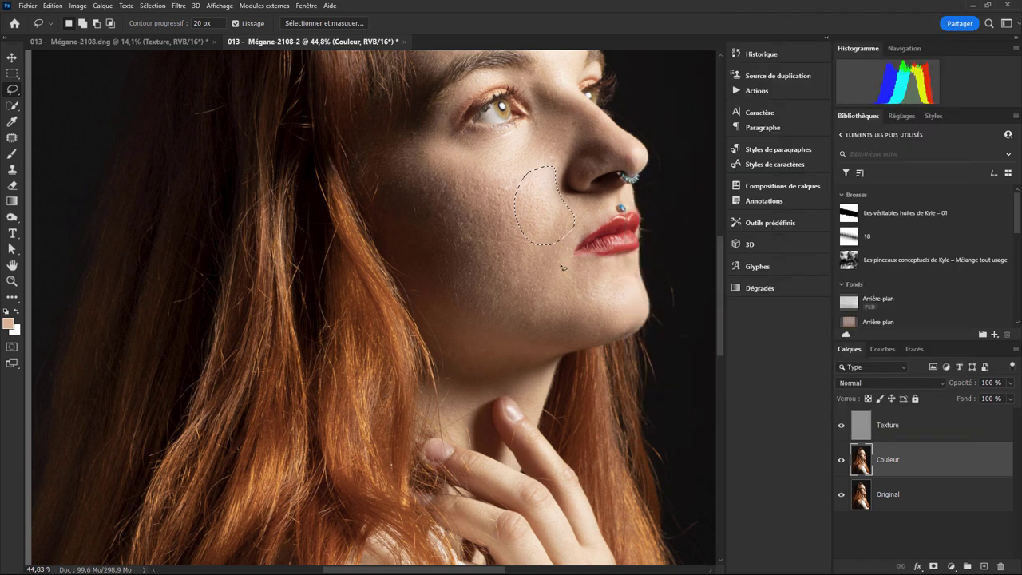
# Drop the cheek selection and centre the eye in the view
pyautogui.hotkey('ctrl', 'd')
pyautogui.scroll(-5, 646, 431)
pyautogui.scroll(-2, 657, 455)
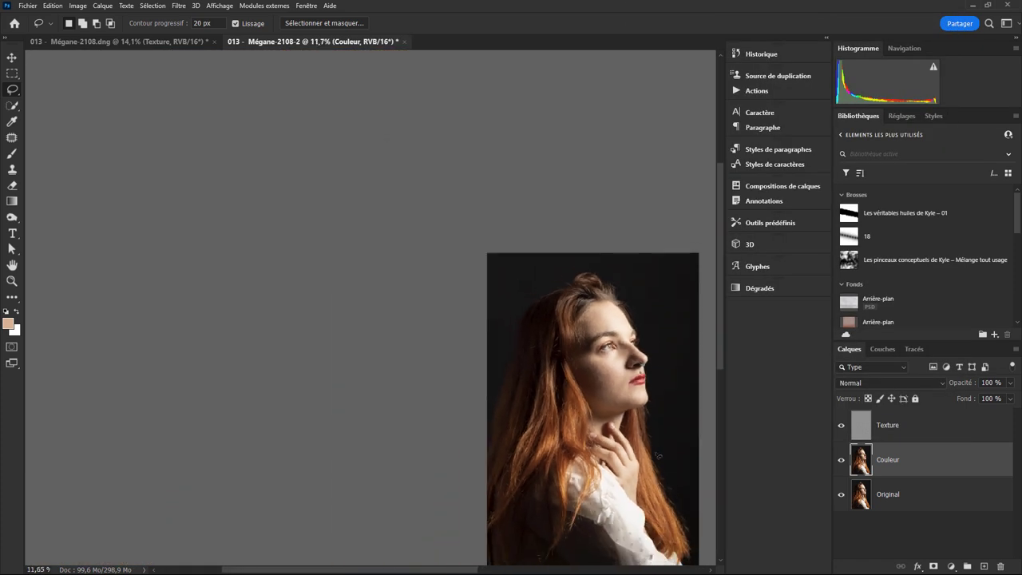
pyautogui.scroll(2, 665, 458)
pyautogui.scroll(3, 622, 383)
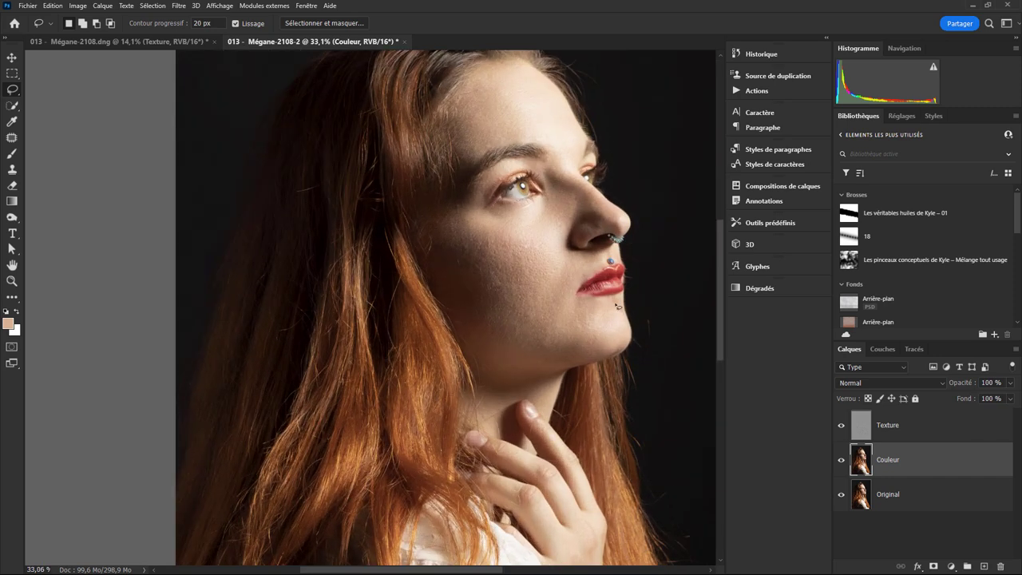
pyautogui.scroll(3, 559, 280)
pyautogui.scroll(2, 531, 250)
pyautogui.moveTo(503, 204); pyautogui.dragTo(552, 402)
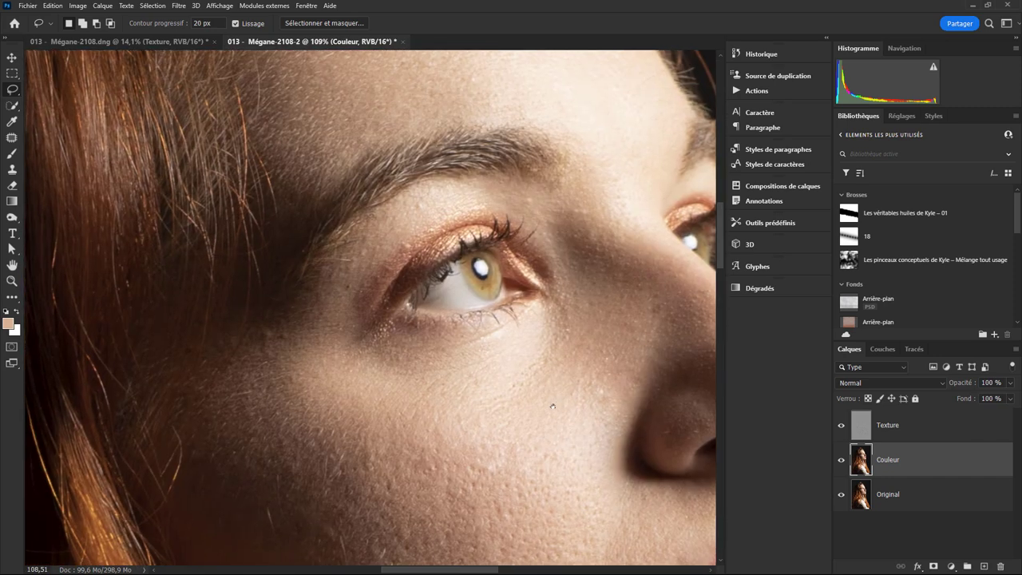
# Zoom to about 201% and inspect the retouched skin around the eye
pyautogui.scroll(2, 526, 323)
pyautogui.scroll(1, 513, 317)
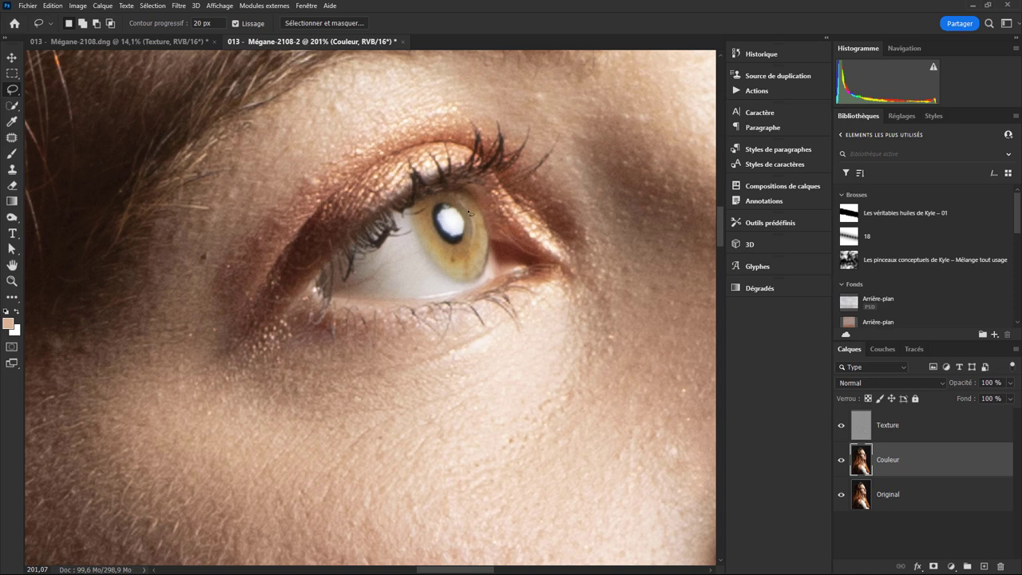
pyautogui.moveTo(548, 224)
pyautogui.mouseDown()
pyautogui.moveTo(409, 314)
pyautogui.moveTo(531, 300)
pyautogui.mouseUp()
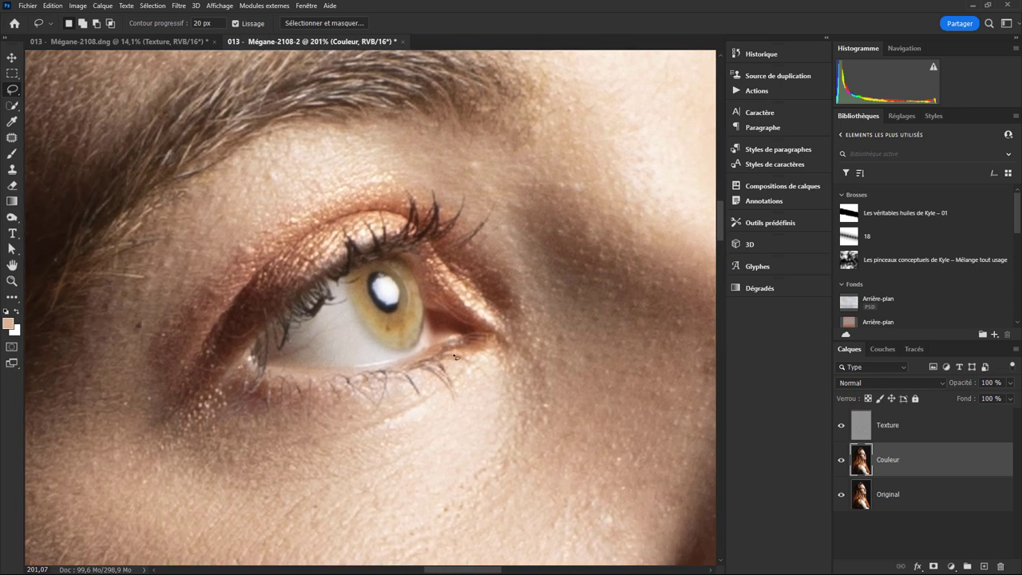
pyautogui.scroll(-3, 455, 356)
pyautogui.scroll(-2, 479, 391)
pyautogui.scroll(-2, 495, 415)
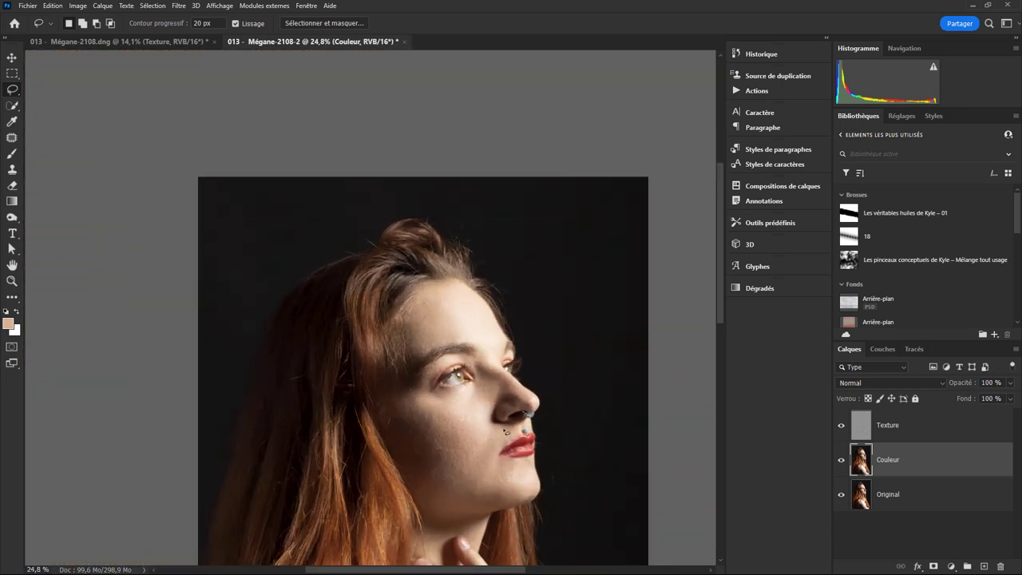
pyautogui.scroll(3, 505, 431)
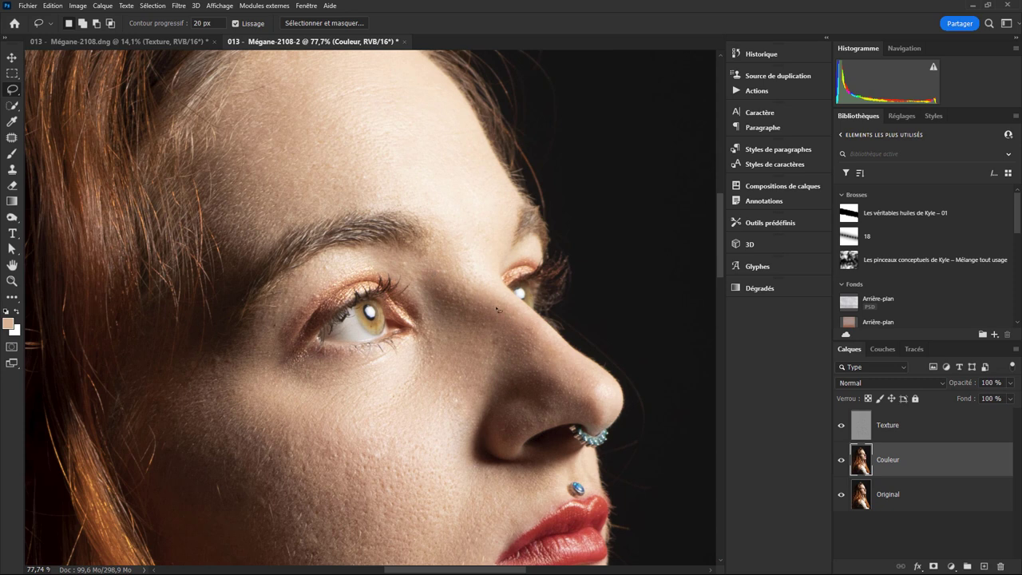
# Lasso the shadowed nose bridge beside the eye and glance at the Filtres and Macros shortcuts
pyautogui.moveTo(417, 272); pyautogui.dragTo(508, 320)
pyautogui.moveTo(492, 357); pyautogui.dragTo(444, 339)
pyautogui.moveTo(422, 302); pyautogui.dragTo(420, 289)
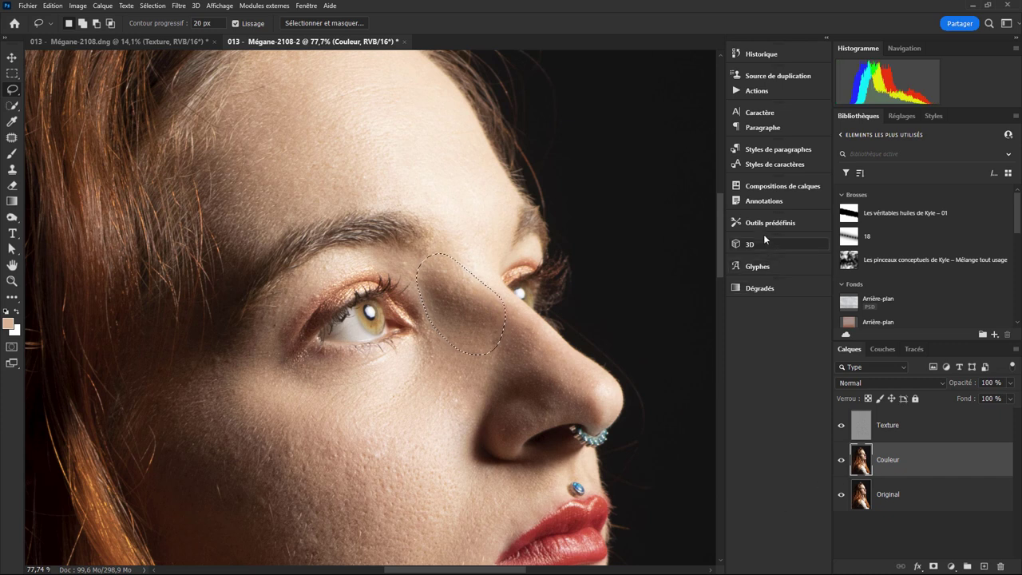
pyautogui.press('F2')
pyautogui.press('Escape')
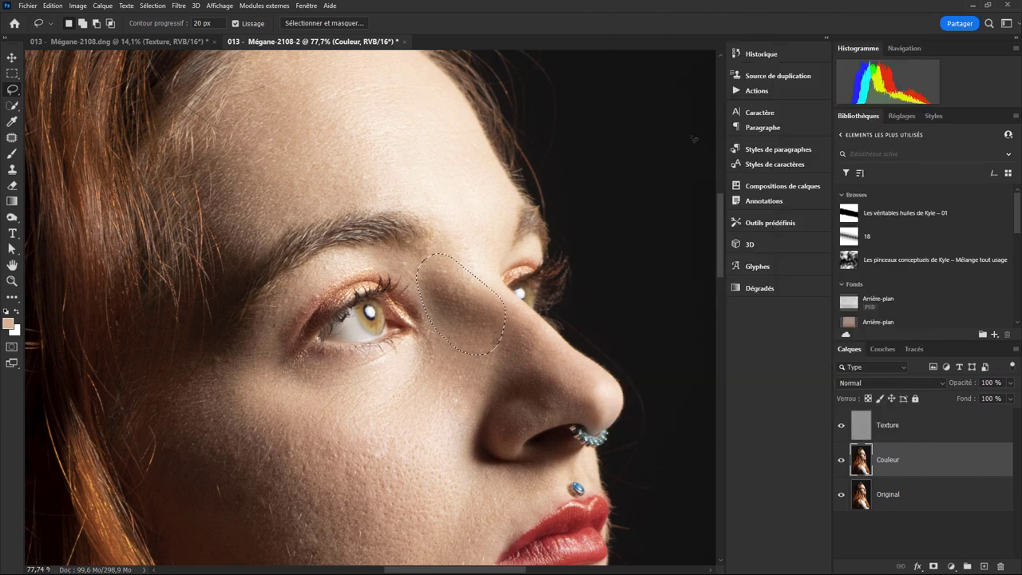
pyautogui.press('F2')
pyautogui.press('Escape')
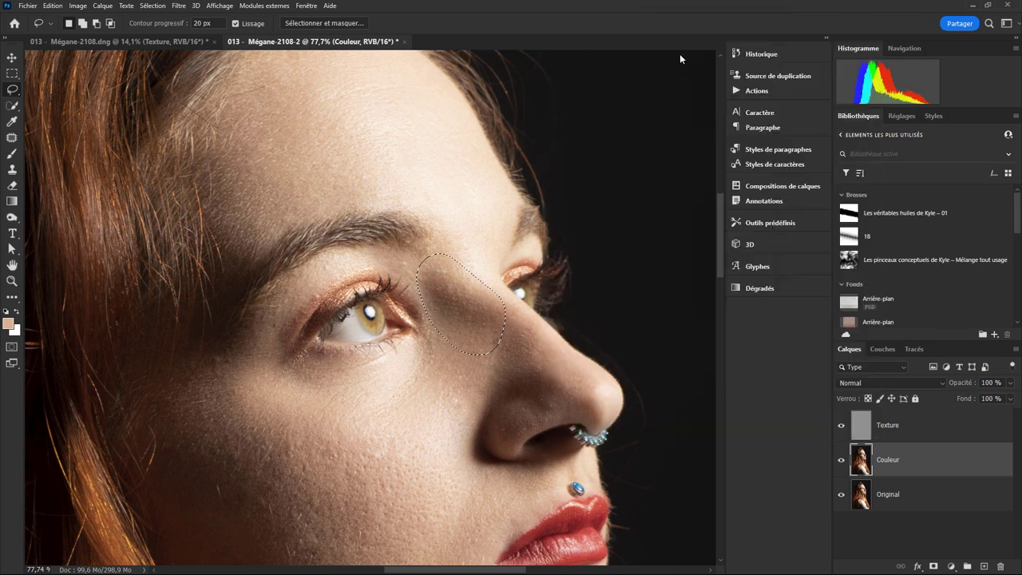
# Review then drop the nose-bridge selection and switch over to Lightroom Classic
pyautogui.scroll(-8, 544, 455)
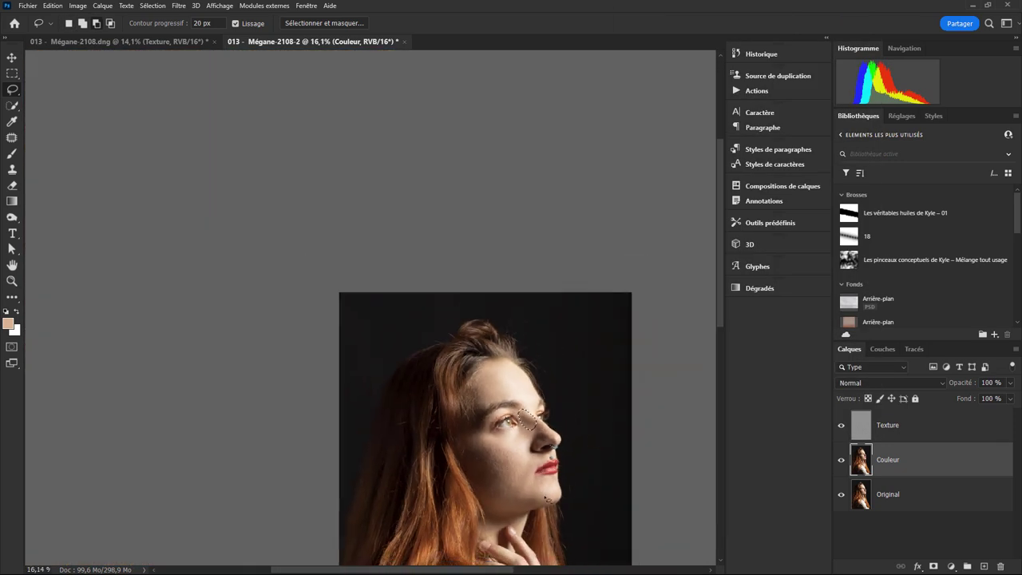
pyautogui.hotkey('ctrl', 'd')
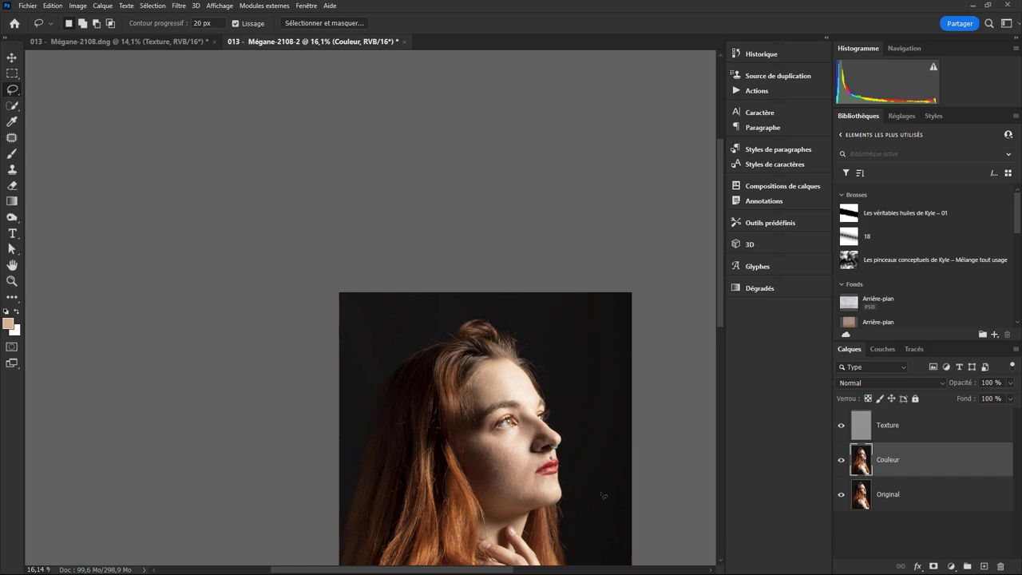
pyautogui.hotkey('ctrl', 'shift', 'd')
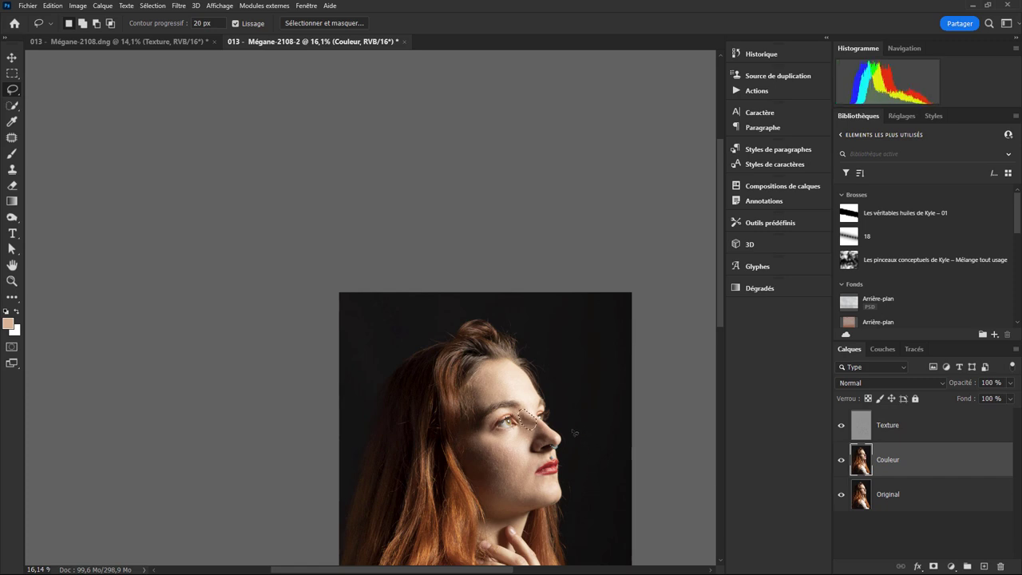
pyautogui.scroll(-5, 568, 412)
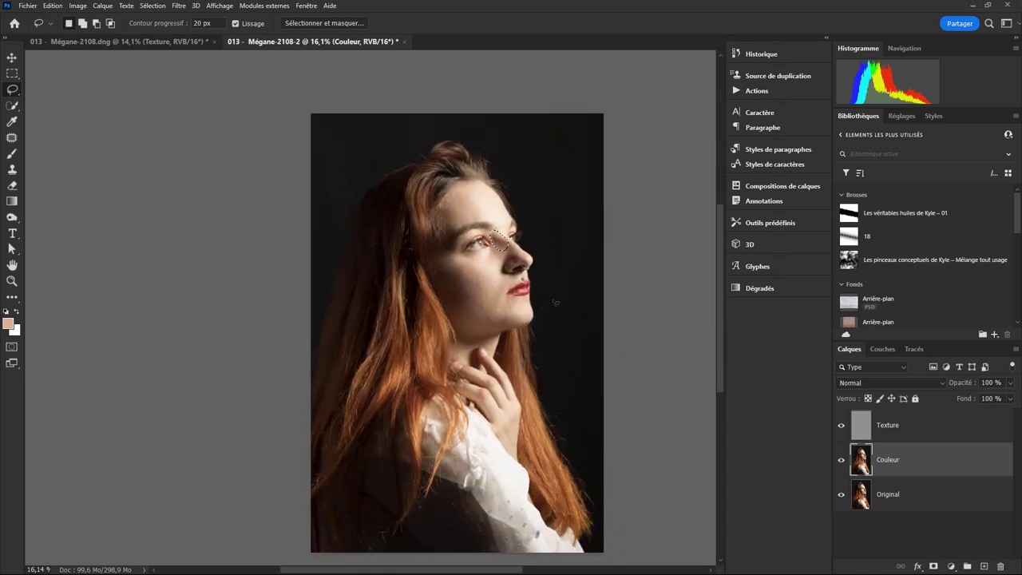
pyautogui.scroll(1, 558, 301)
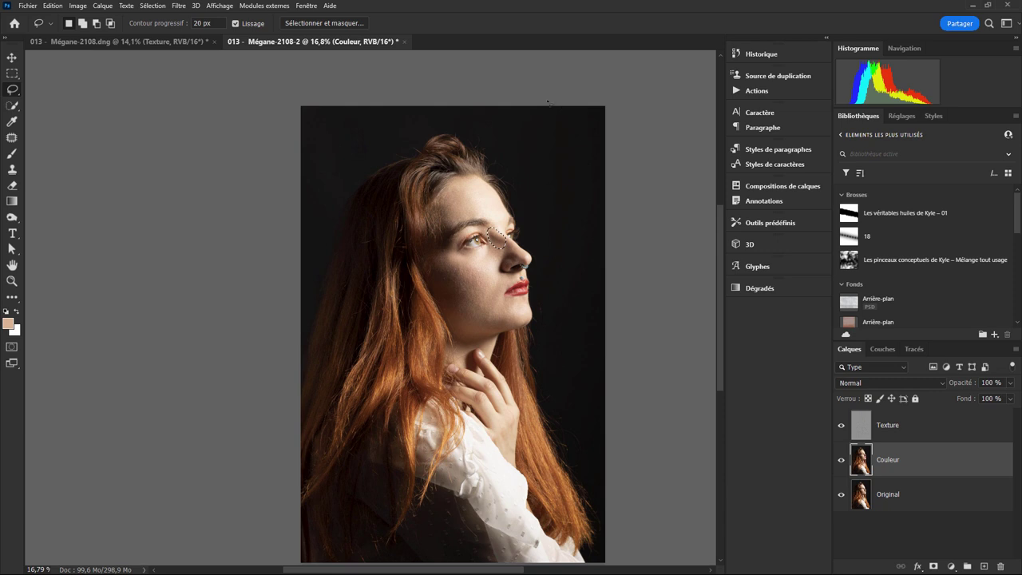
pyautogui.hotkey('ctrl', 'd')
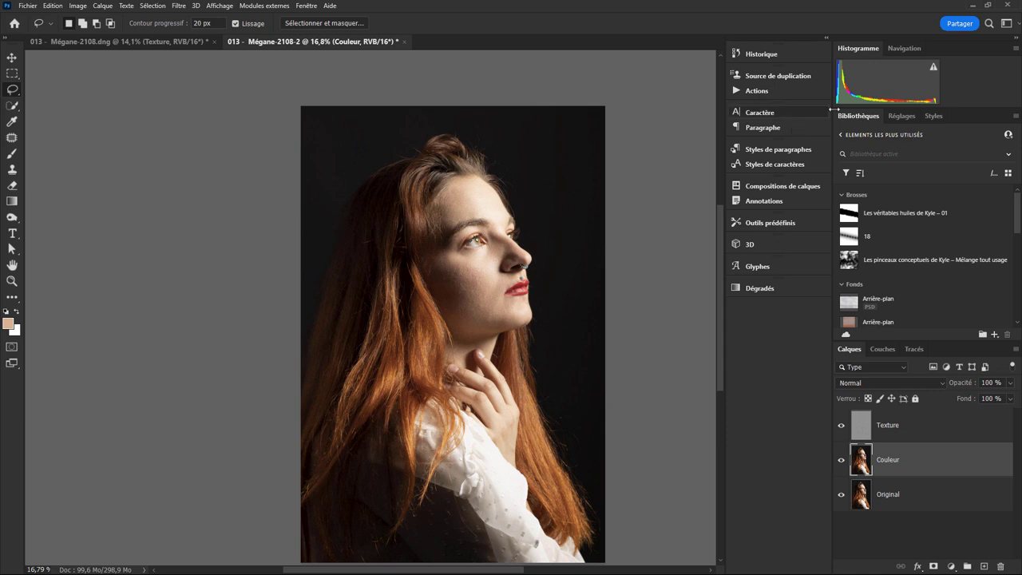
pyautogui.hotkey('alt', 'Tab')
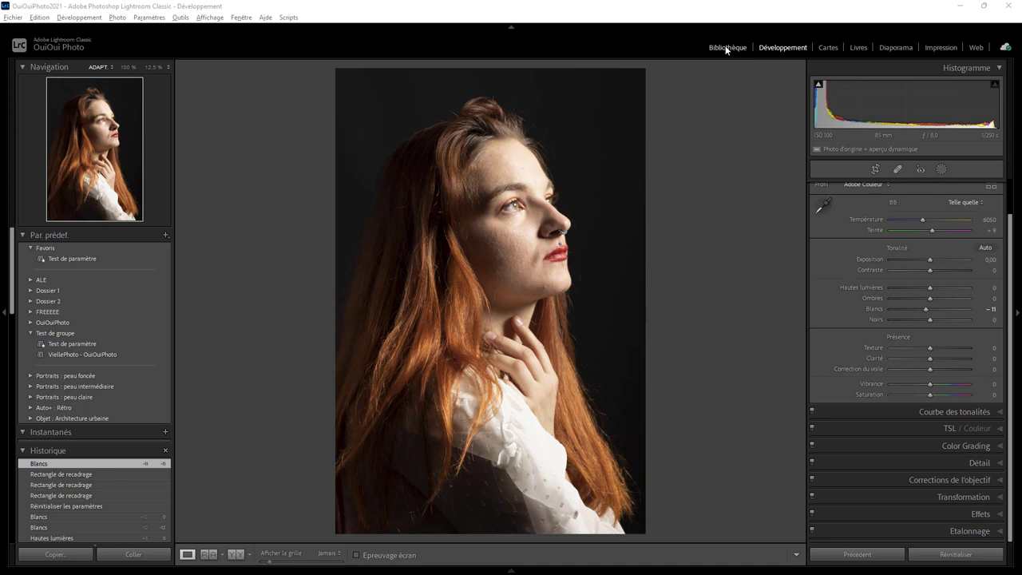
# Filter the Keyword List for 'light', show all Light-tagged photos, and reveal the filmstrip
pyautogui.click(727, 48)
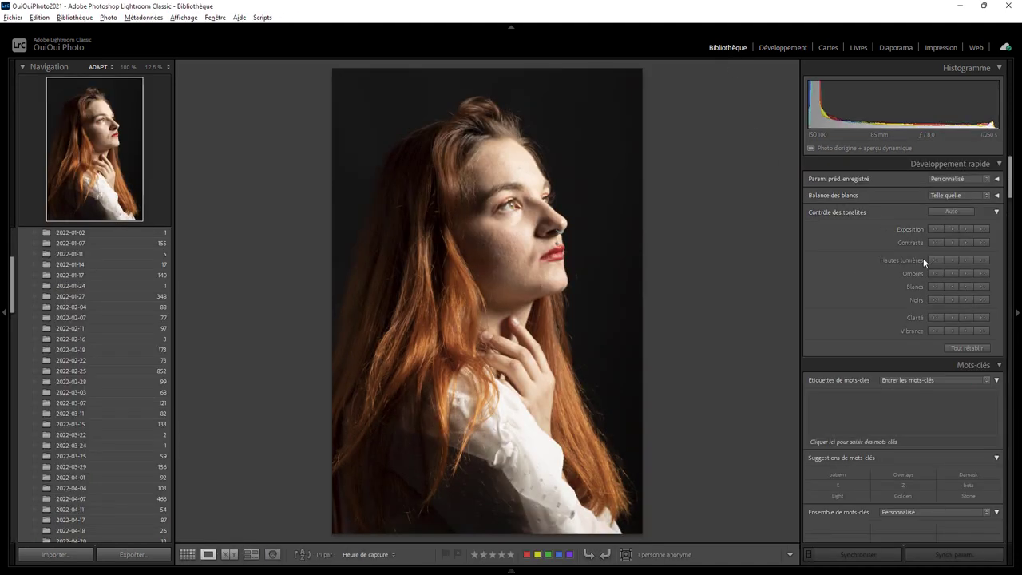
pyautogui.scroll(-3, 938, 308)
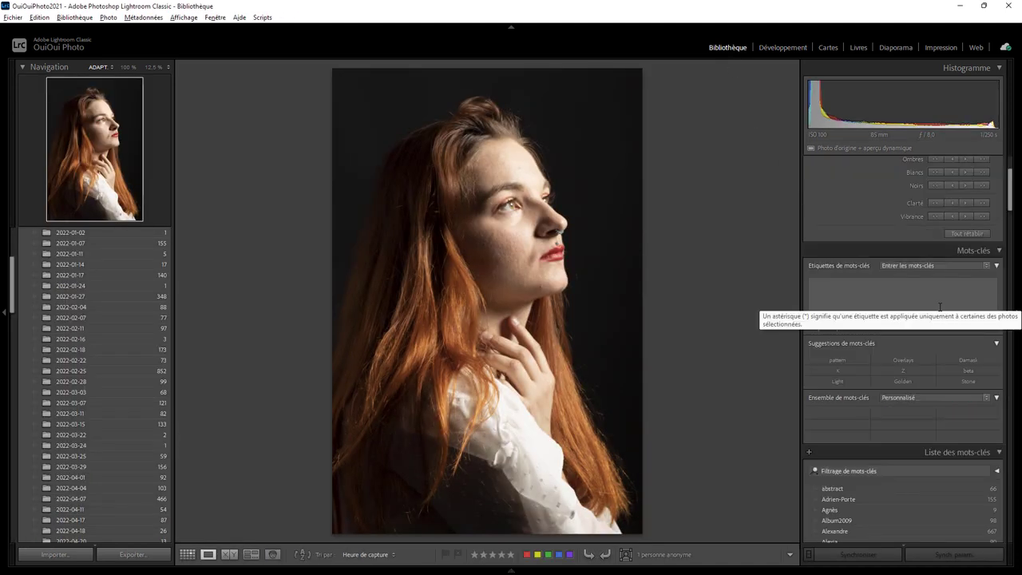
pyautogui.click(868, 470)
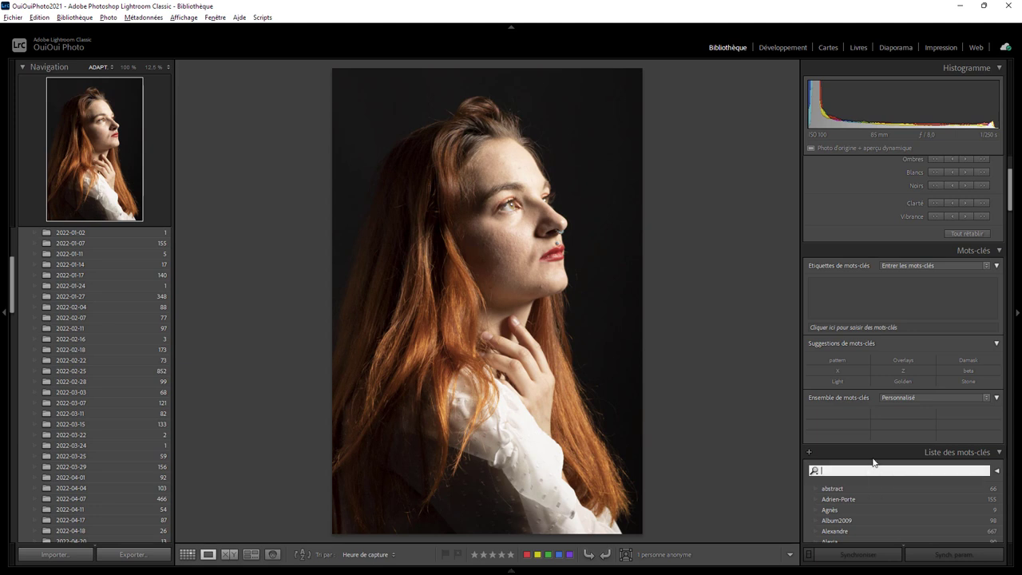
pyautogui.write('light')
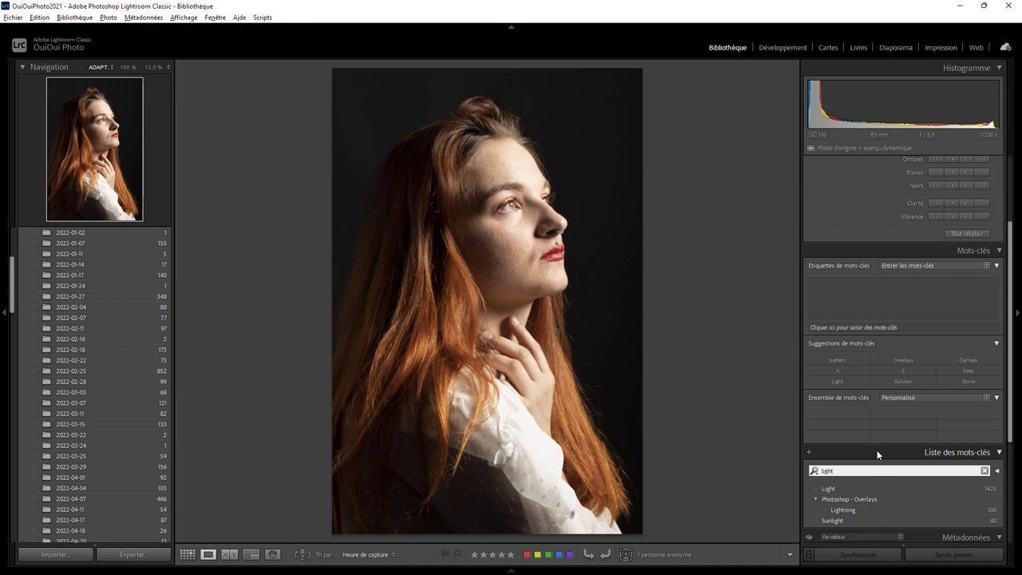
pyautogui.click(999, 490)
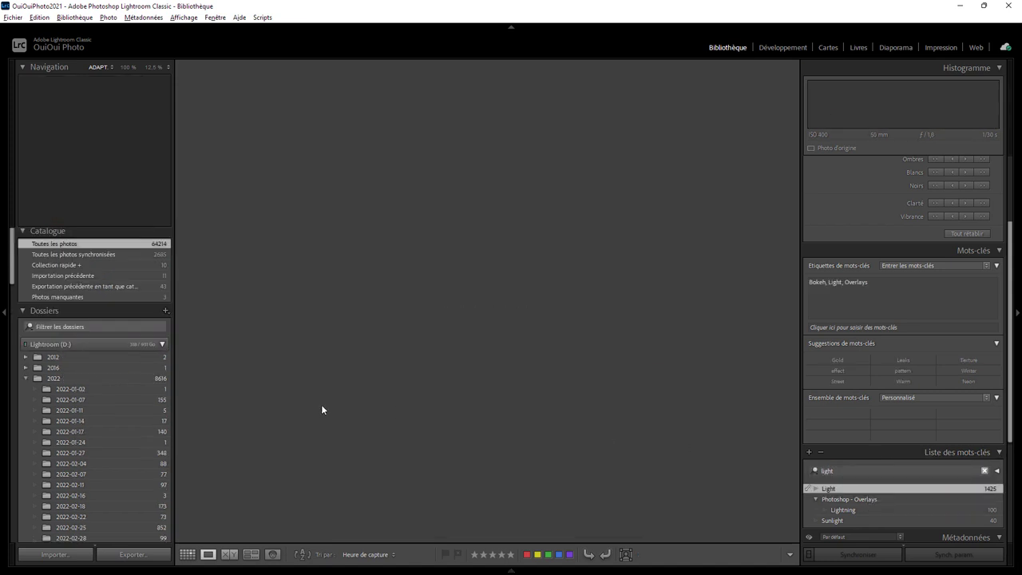
pyautogui.click(512, 571)
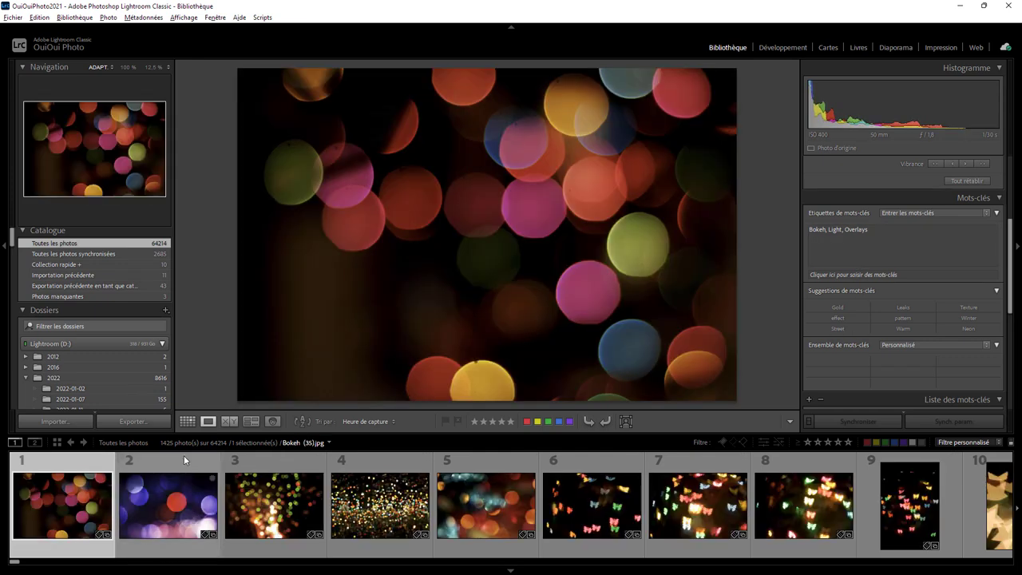
# Switch to Grid view and scroll through the Light-tagged photos down to photo 201
pyautogui.click(187, 420)
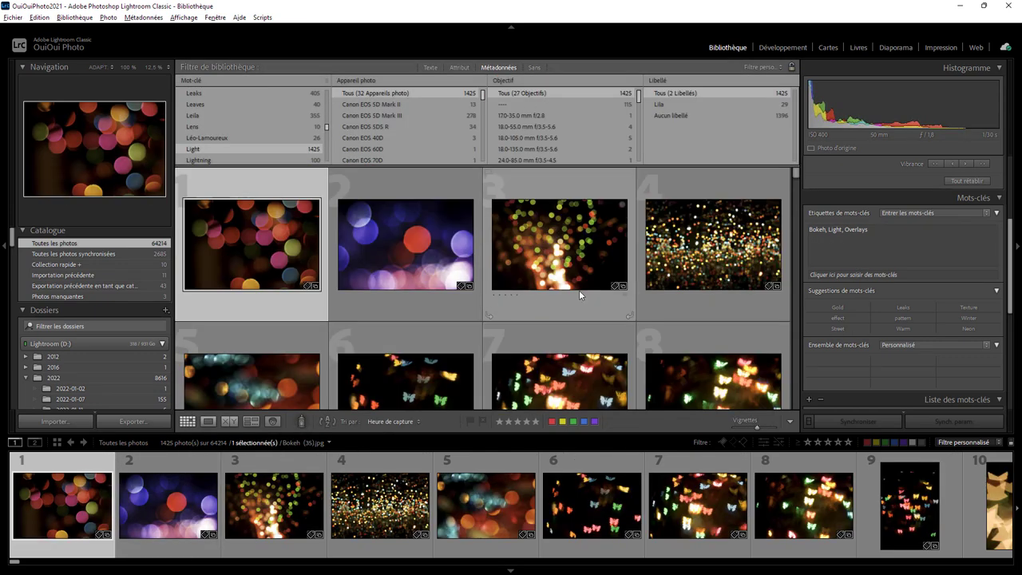
pyautogui.scroll(-3, 585, 255)
pyautogui.scroll(-3, 585, 256)
pyautogui.scroll(-2, 585, 255)
pyautogui.scroll(-1, 585, 255)
pyautogui.scroll(-2, 585, 259)
pyautogui.scroll(-2, 585, 259)
pyautogui.scroll(-2, 585, 260)
pyautogui.scroll(-2, 585, 260)
pyautogui.scroll(-2, 584, 259)
pyautogui.scroll(-2, 584, 259)
pyautogui.scroll(-2, 584, 260)
pyautogui.scroll(-2, 583, 261)
pyautogui.scroll(-3, 583, 261)
pyautogui.scroll(-4, 583, 261)
pyautogui.scroll(-3, 582, 261)
pyautogui.scroll(-3, 583, 261)
pyautogui.scroll(-3, 583, 261)
pyautogui.scroll(-2, 582, 261)
pyautogui.scroll(-1, 583, 261)
pyautogui.scroll(-2, 583, 261)
pyautogui.scroll(-2, 582, 261)
pyautogui.scroll(-3, 583, 261)
pyautogui.scroll(-1, 582, 261)
pyautogui.scroll(-1, 583, 261)
pyautogui.scroll(-2, 583, 261)
pyautogui.scroll(-2, 582, 261)
pyautogui.scroll(-2, 583, 261)
pyautogui.scroll(-2, 582, 261)
pyautogui.scroll(-2, 583, 261)
pyautogui.scroll(-3, 583, 261)
pyautogui.scroll(-1, 583, 261)
pyautogui.scroll(-1, 583, 261)
pyautogui.scroll(-2, 582, 261)
pyautogui.scroll(-2, 583, 261)
pyautogui.scroll(-2, 582, 261)
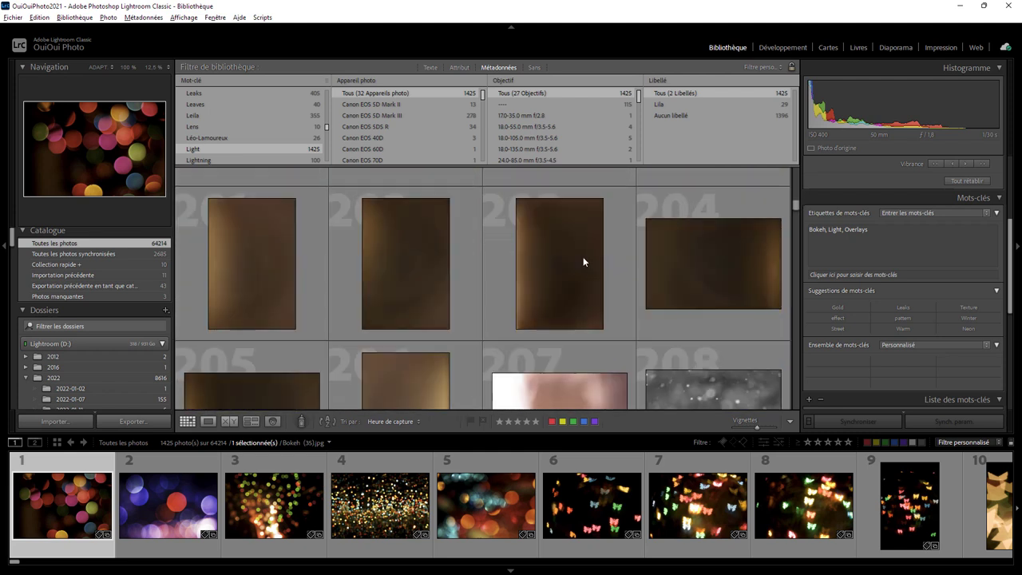
pyautogui.scroll(1, 582, 261)
pyautogui.scroll(-1, 583, 256)
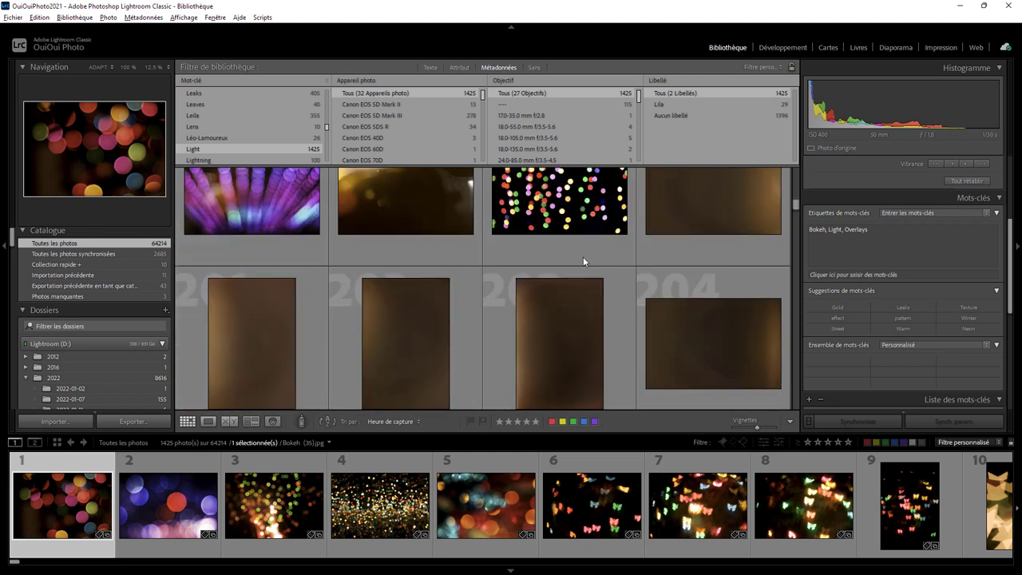
pyautogui.scroll(-1, 582, 256)
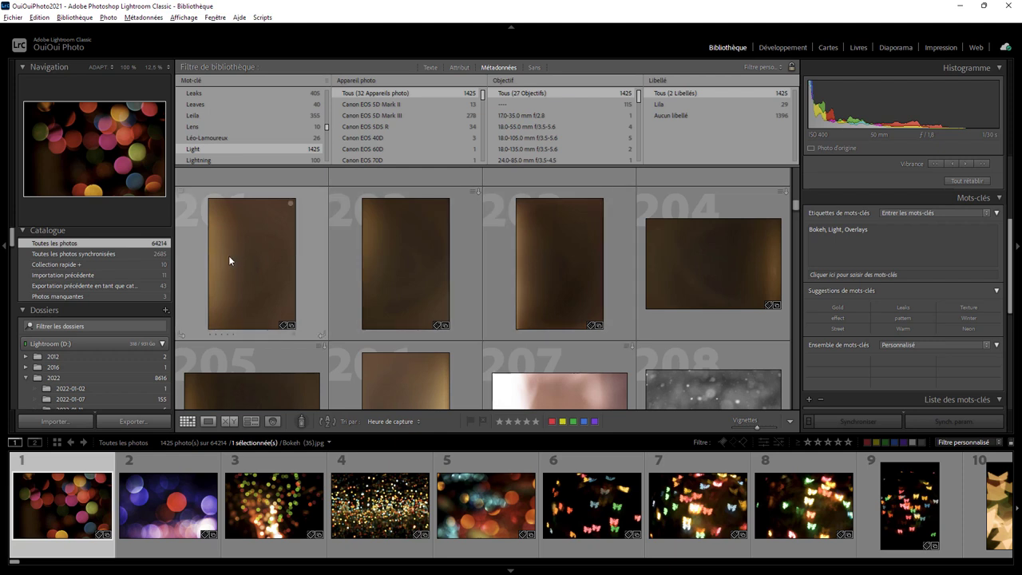
pyautogui.moveTo(251, 319)
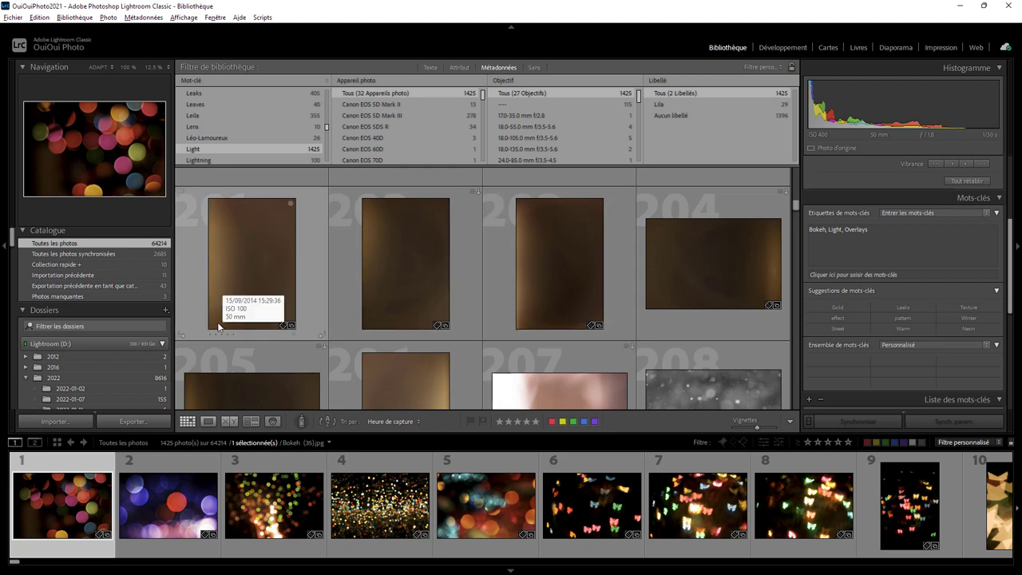
pyautogui.scroll(-1, 565, 247)
pyautogui.scroll(1, 565, 250)
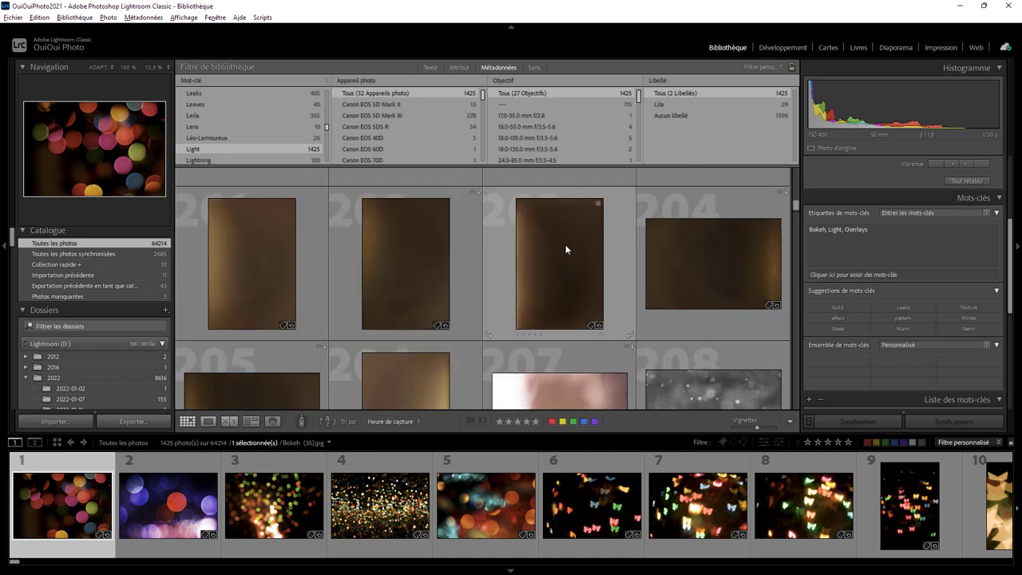
# Send RAWFINEMENT_Light_Leaks_039.jpg (photo 201) to Adobe Photoshop 2022 for editing
pyautogui.click(238, 263)
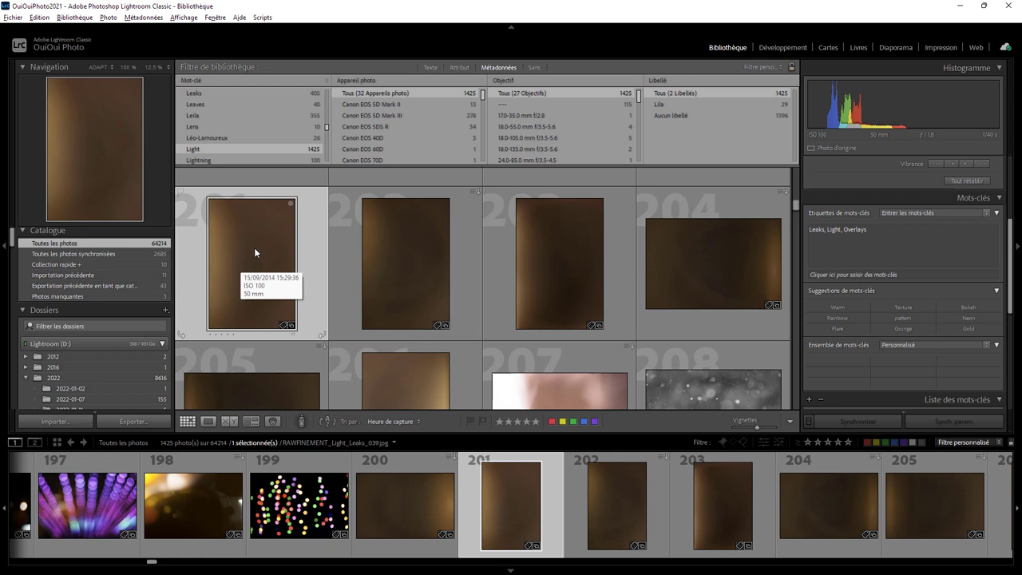
pyautogui.rightClick(255, 252)
pyautogui.moveTo(357, 313)
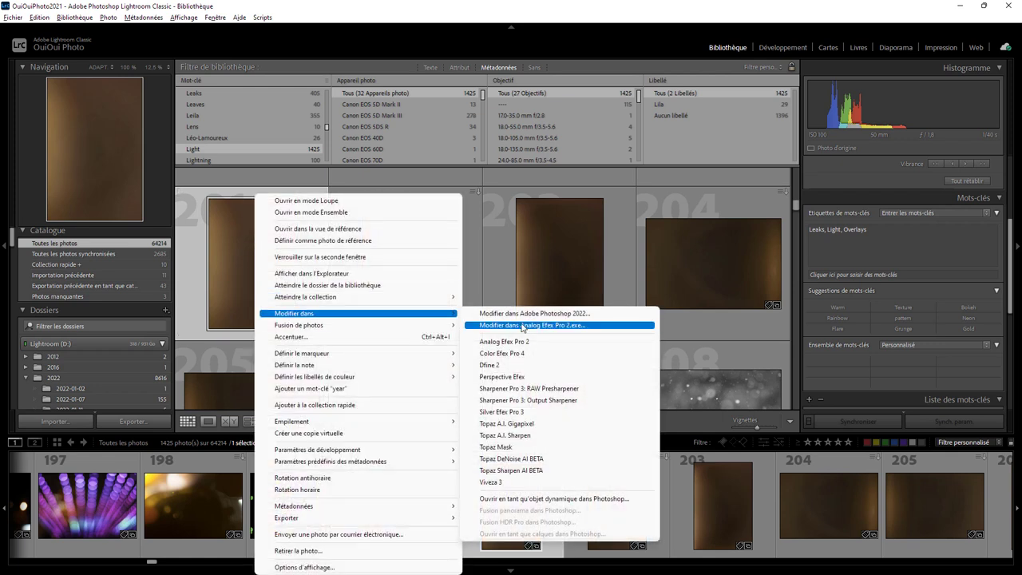
pyautogui.click(527, 314)
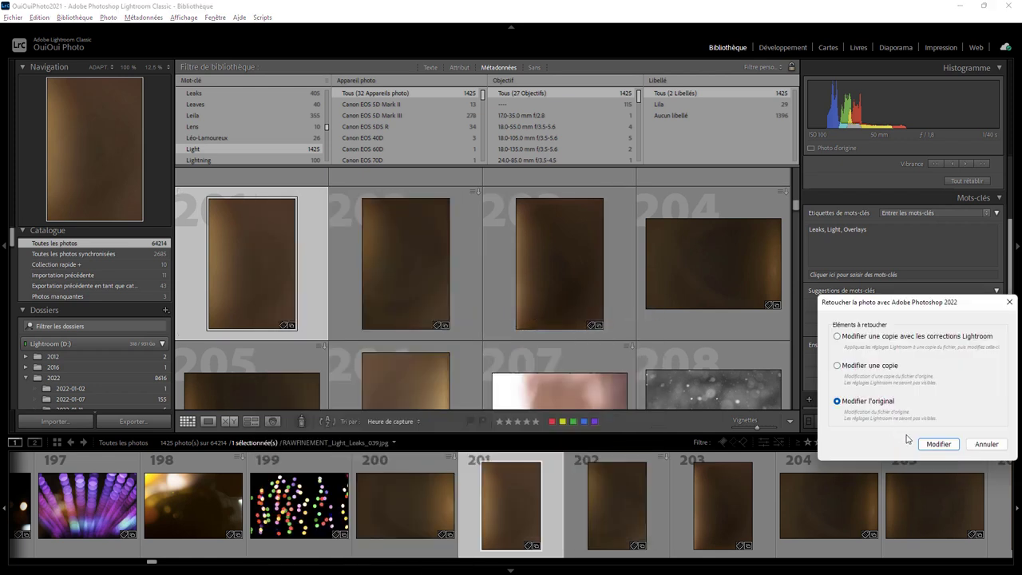
# Paste the whole light-leak image into the portrait as Calque 1, converting colours, above Texture
pyautogui.click(937, 444)
pyautogui.click(152, 6)
pyautogui.click(158, 19)
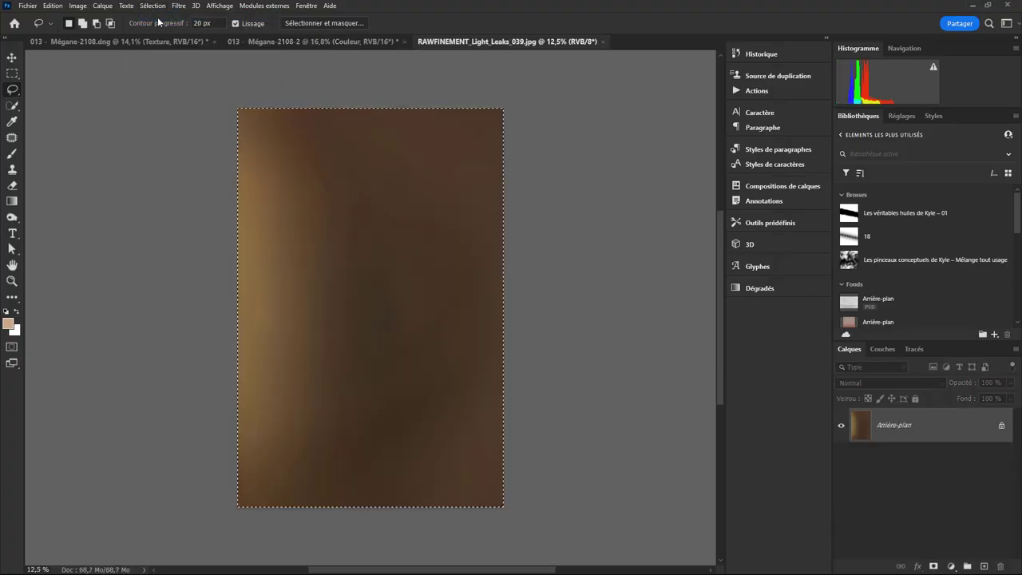
pyautogui.click(356, 43)
pyautogui.hotkey('ctrl', 'v')
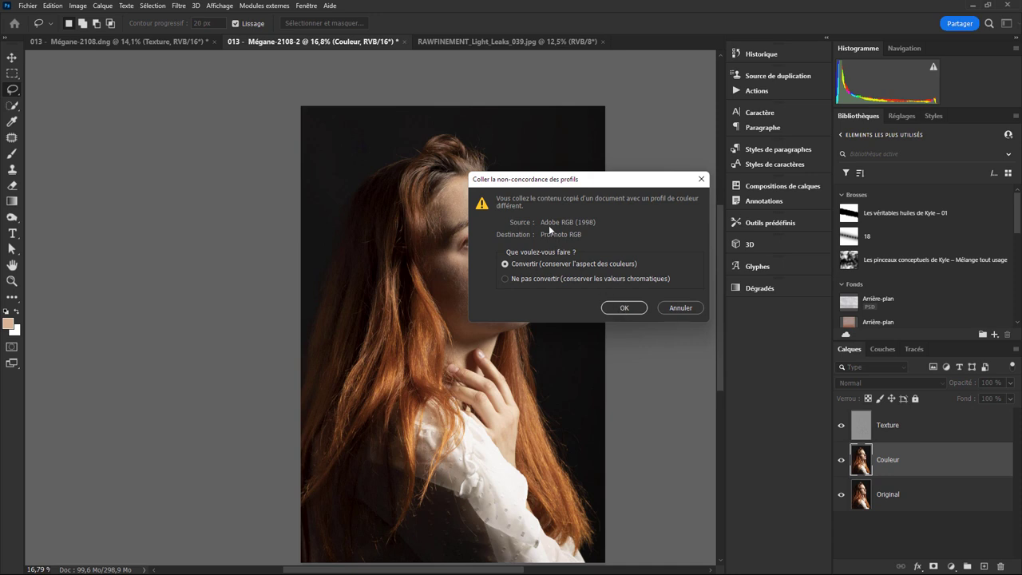
pyautogui.click(623, 308)
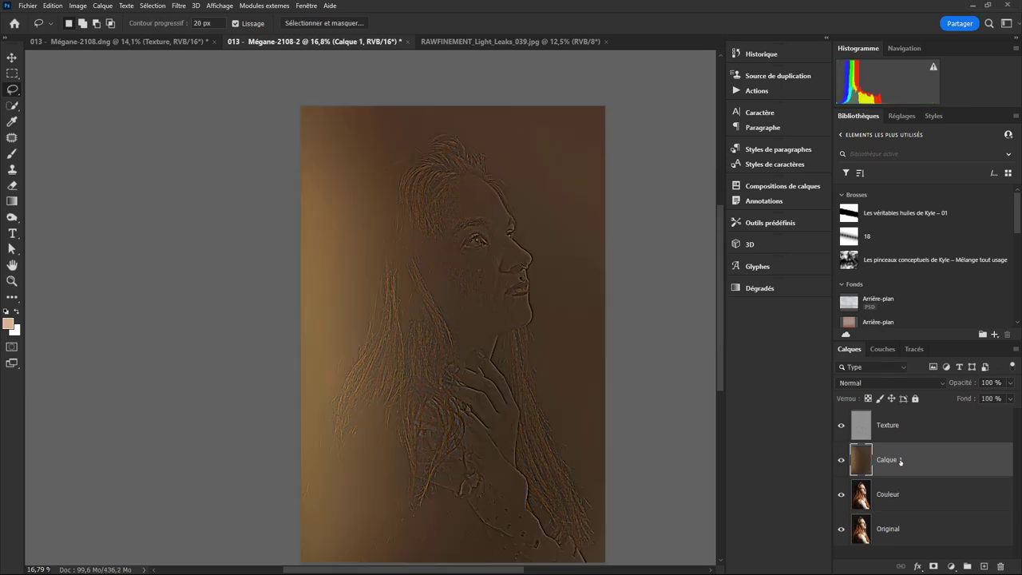
pyautogui.moveTo(900, 462); pyautogui.dragTo(904, 417)
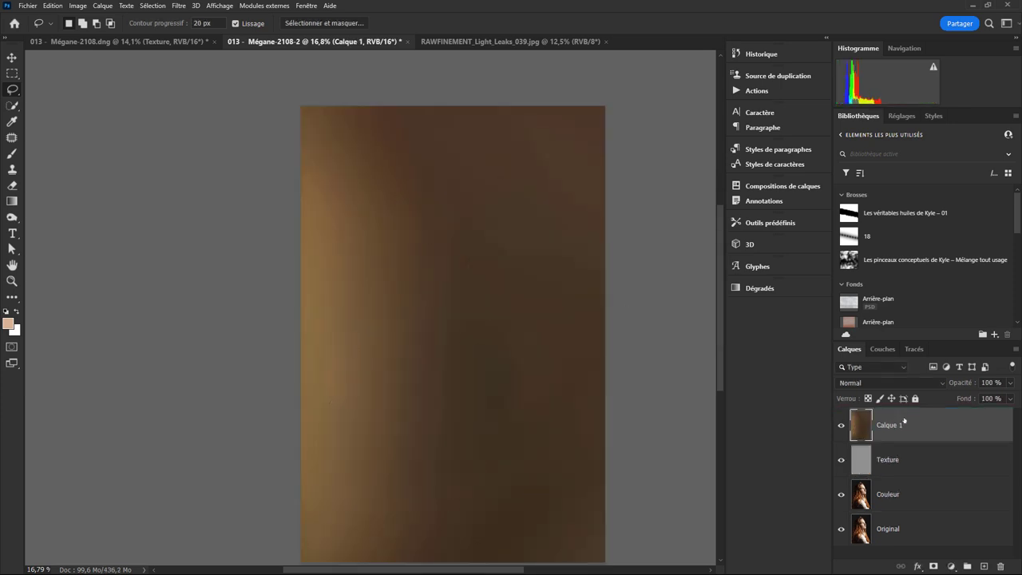
# Flip Calque 1 horizontally and set its blend mode to Superposition
pyautogui.click(53, 6)
pyautogui.moveTo(72, 166)
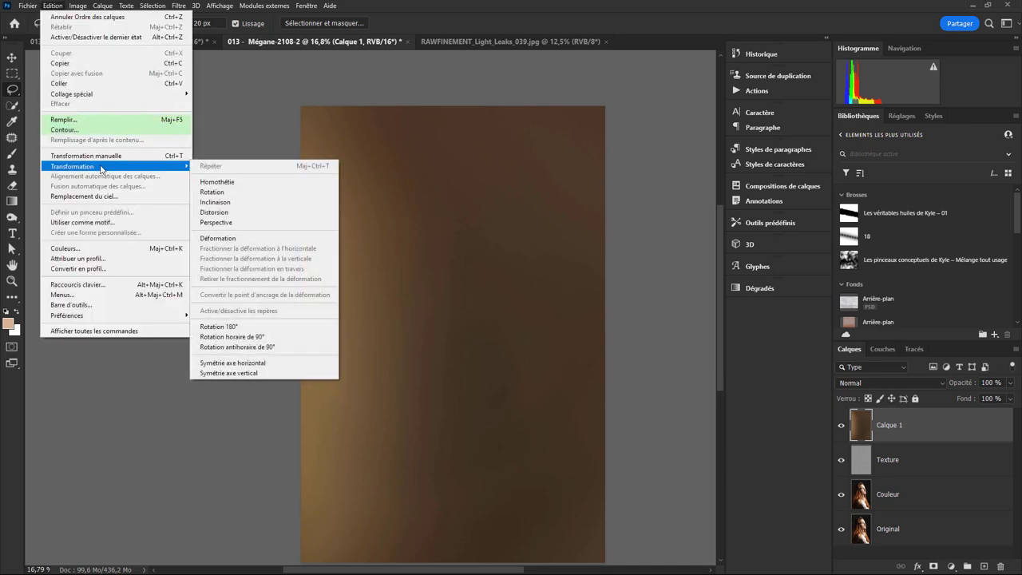
pyautogui.click(267, 363)
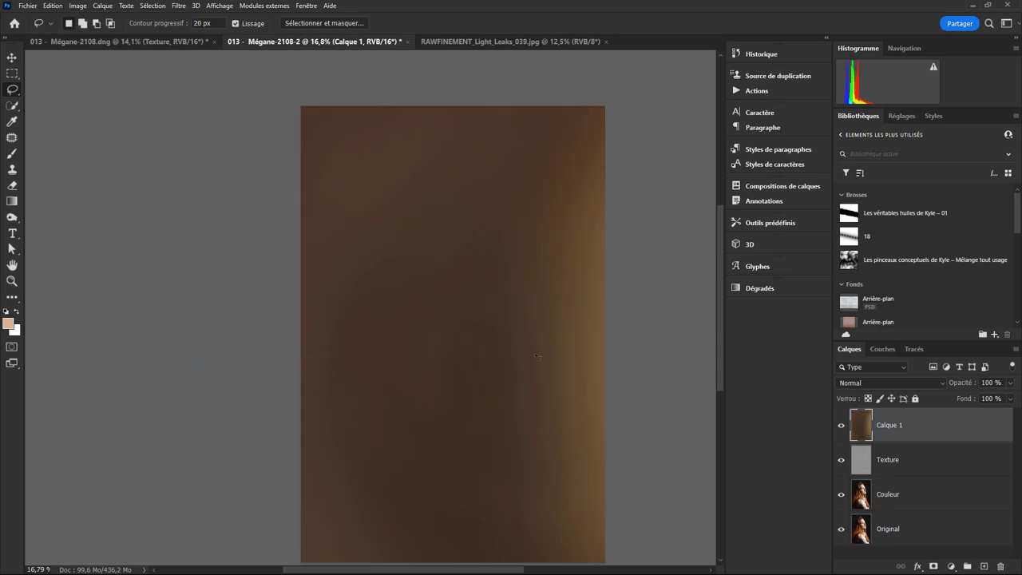
pyautogui.click(898, 382)
pyautogui.click(891, 375)
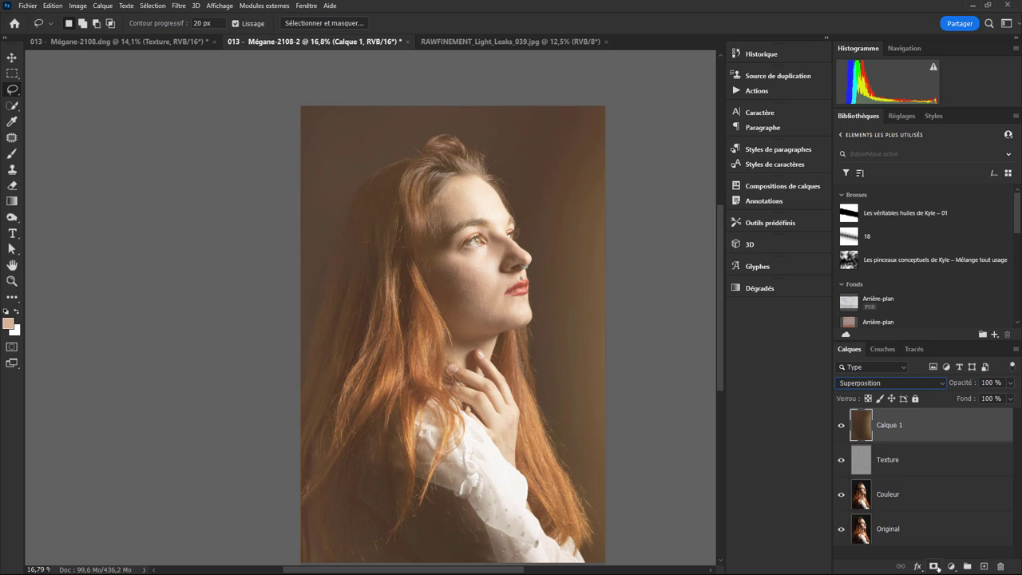
# Add a layer mask to the light-leak layer and try gradients across it, undoing them
pyautogui.click(933, 565)
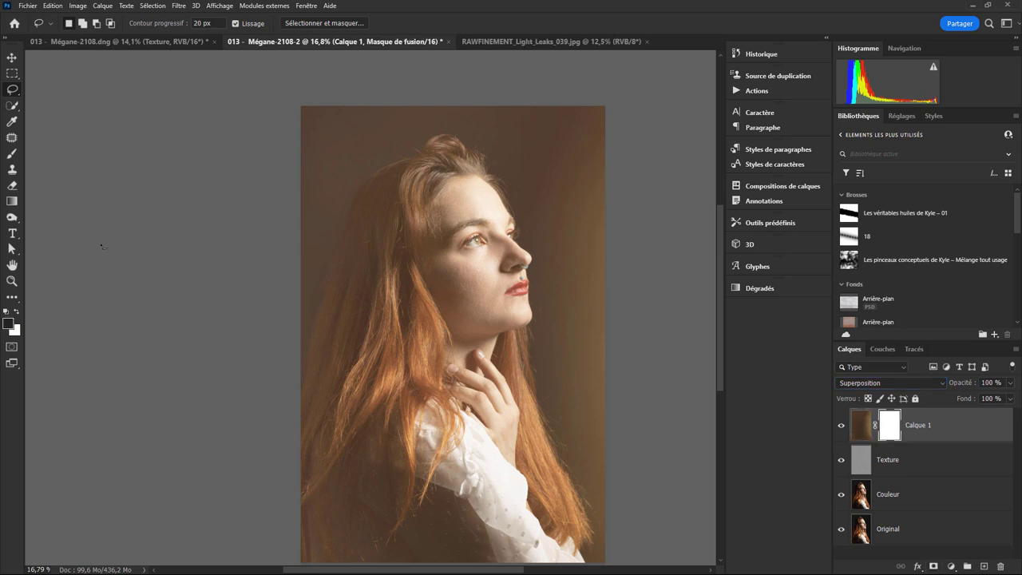
pyautogui.click(12, 202)
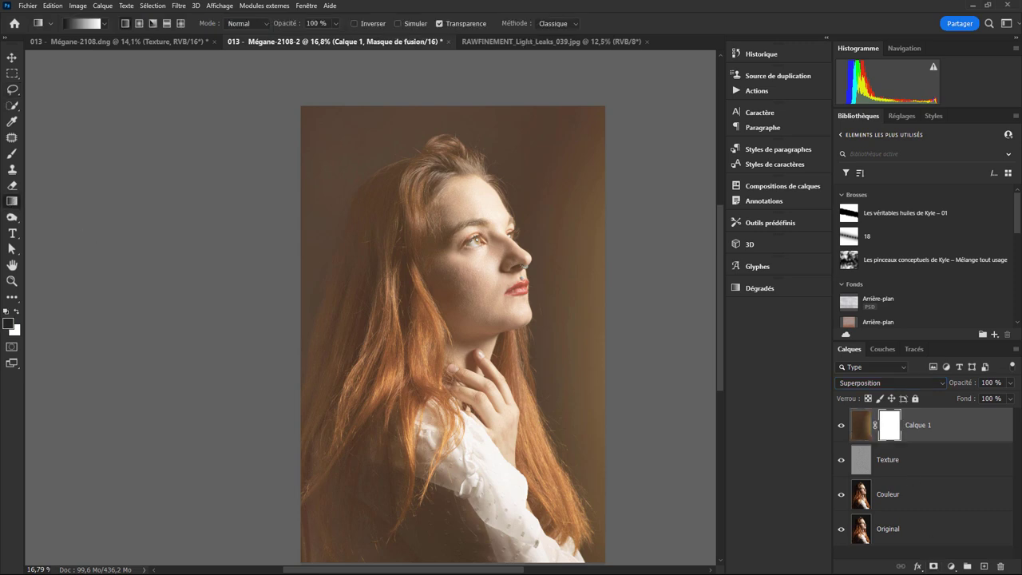
pyautogui.moveTo(413, 342); pyautogui.dragTo(484, 339)
pyautogui.moveTo(357, 340); pyautogui.dragTo(315, 338)
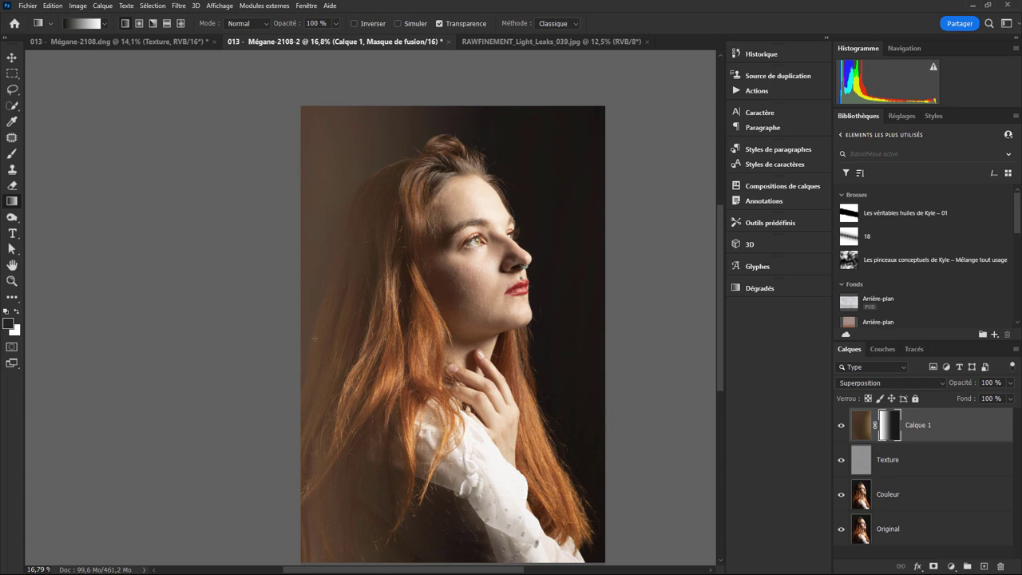
pyautogui.hotkey('ctrl', 'z')
pyautogui.moveTo(288, 351); pyautogui.dragTo(455, 352)
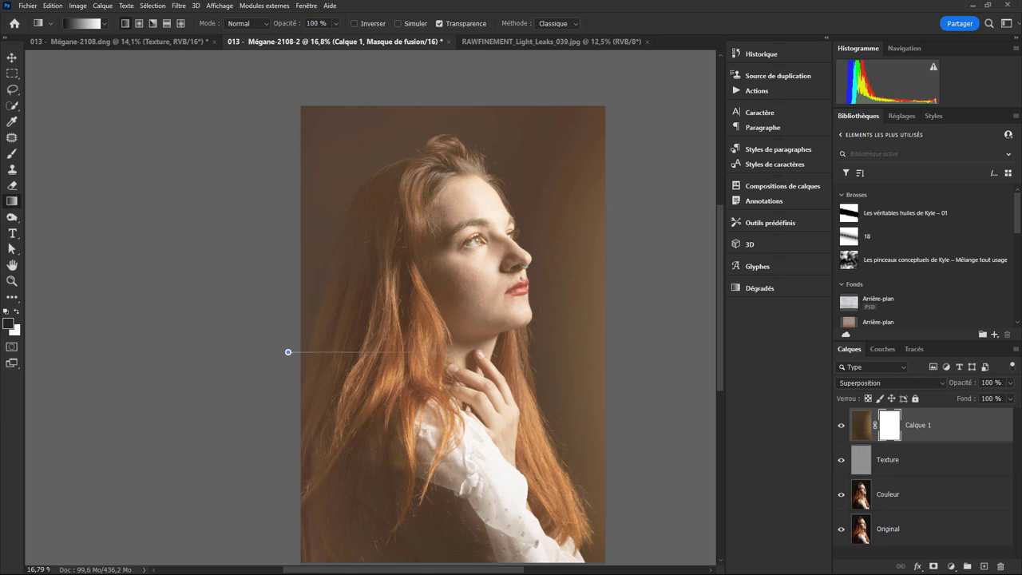
pyautogui.moveTo(288, 352); pyautogui.dragTo(412, 352)
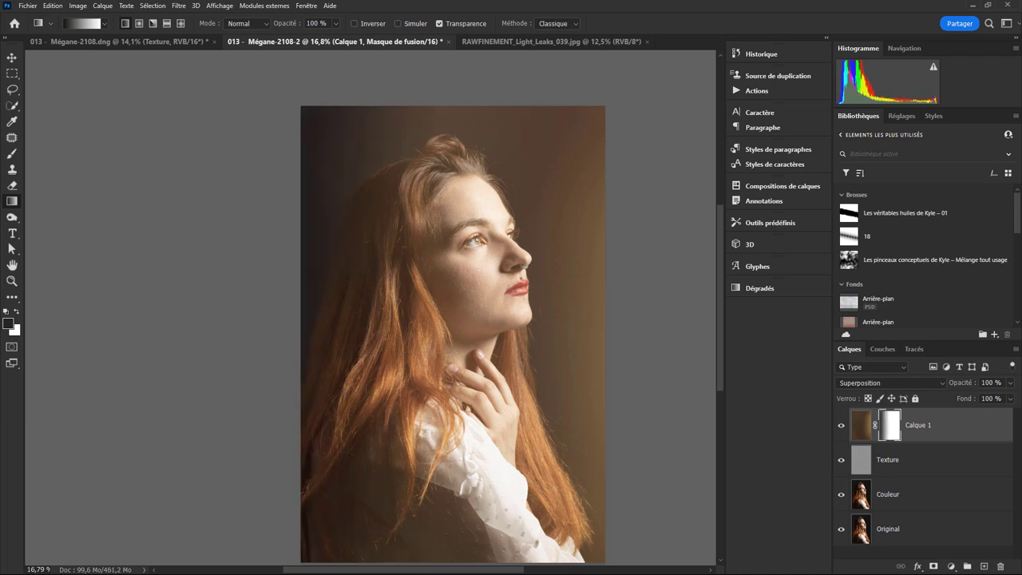
pyautogui.hotkey('ctrl', 'z')
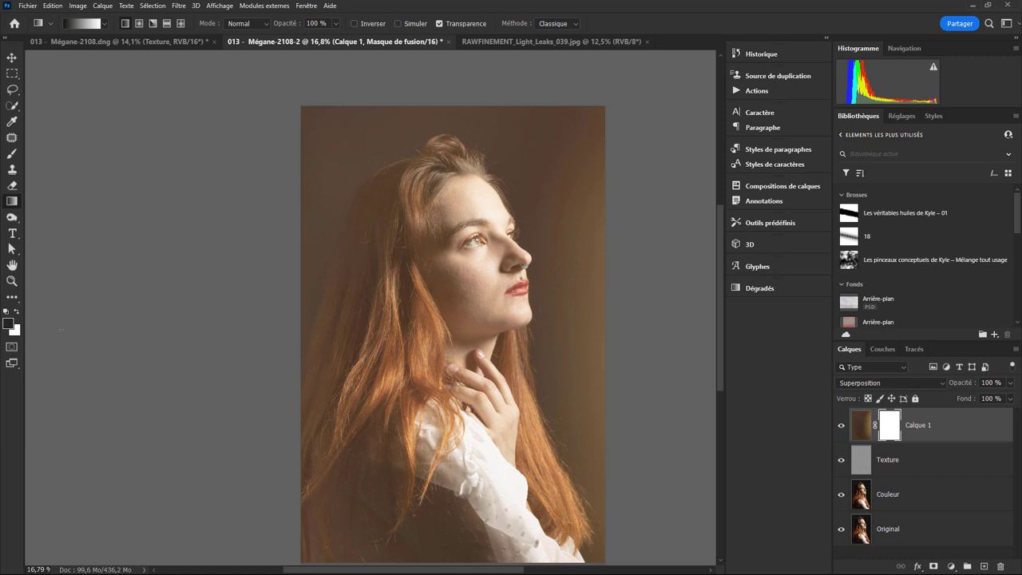
# Set foreground grey #7f7f7f, draw a left-to-right mask gradient, and lower opacity to 47%
pyautogui.click(9, 323)
pyautogui.moveTo(238, 363); pyautogui.dragTo(186, 343)
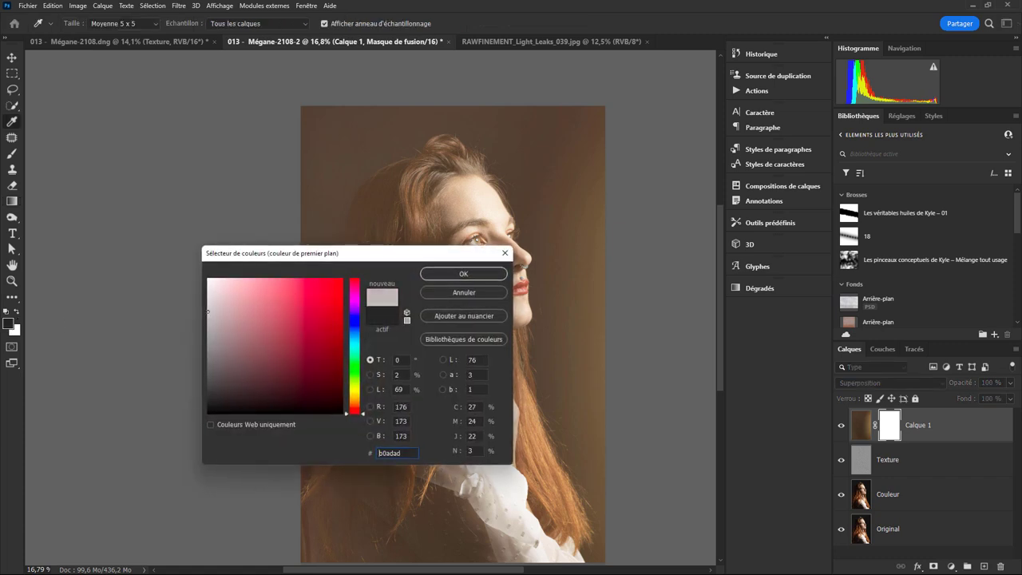
pyautogui.click(458, 275)
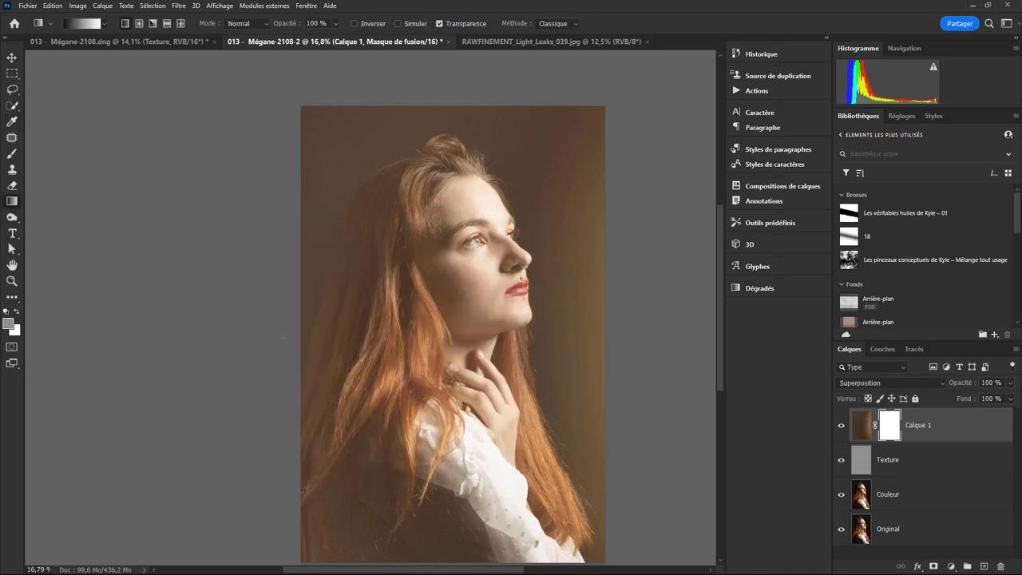
pyautogui.moveTo(282, 339); pyautogui.dragTo(417, 339)
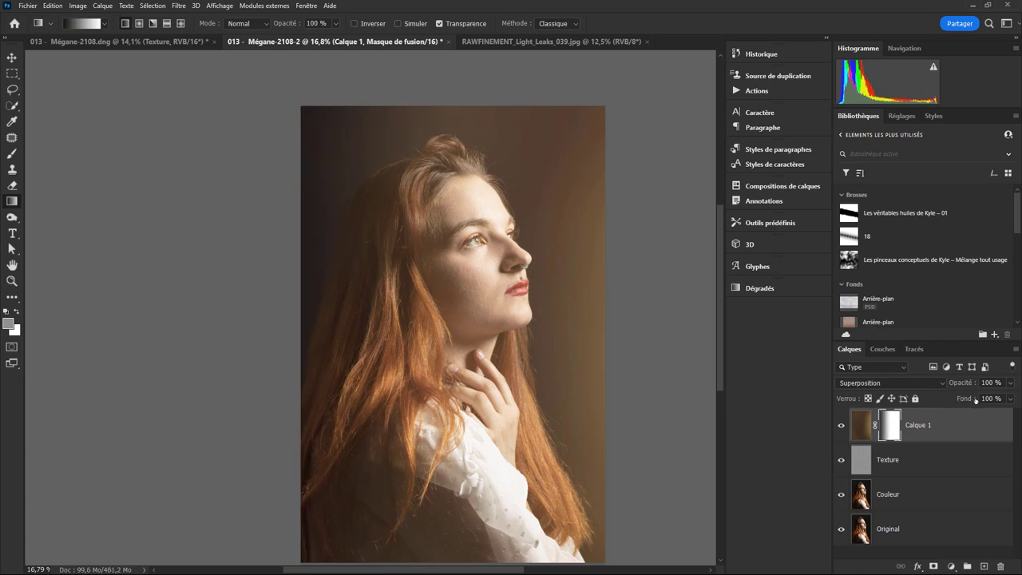
pyautogui.click(1010, 382)
pyautogui.moveTo(1010, 397)
pyautogui.mouseDown()
pyautogui.moveTo(956, 397)
pyautogui.moveTo(984, 400)
pyautogui.mouseUp()
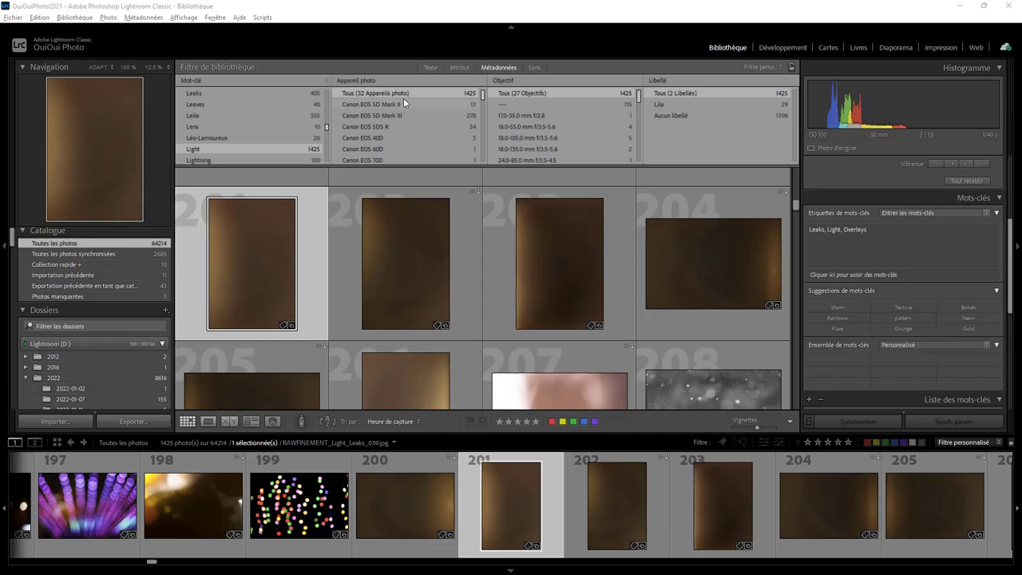
# Scroll down through the Light-tagged photos in the Library grid
pyautogui.scroll(-3, 595, 300)
pyautogui.scroll(-5, 595, 301)
pyautogui.scroll(-5, 594, 301)
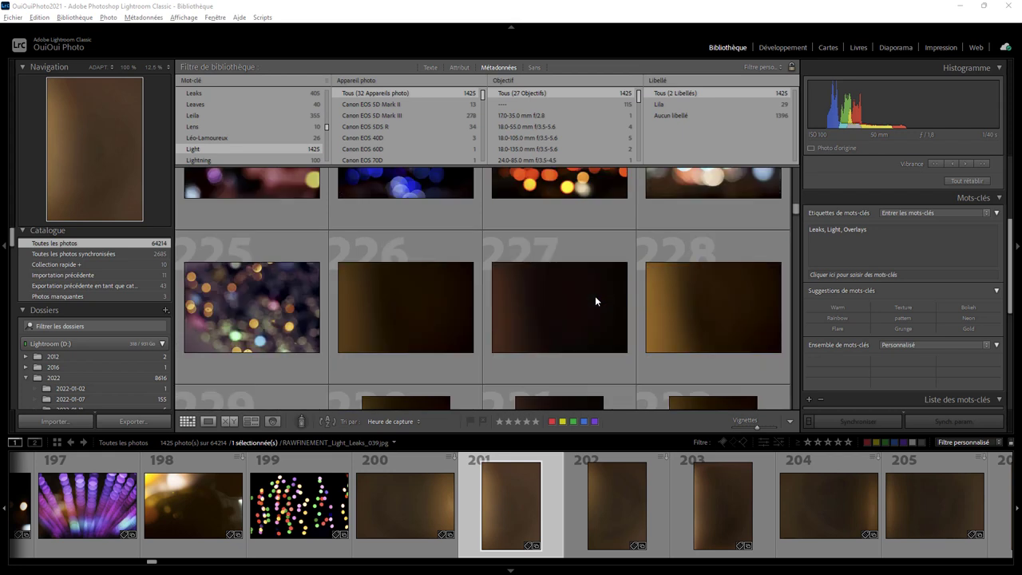
pyautogui.scroll(-5, 594, 300)
pyautogui.scroll(-5, 595, 301)
pyautogui.scroll(-3, 594, 301)
pyautogui.scroll(-3, 595, 300)
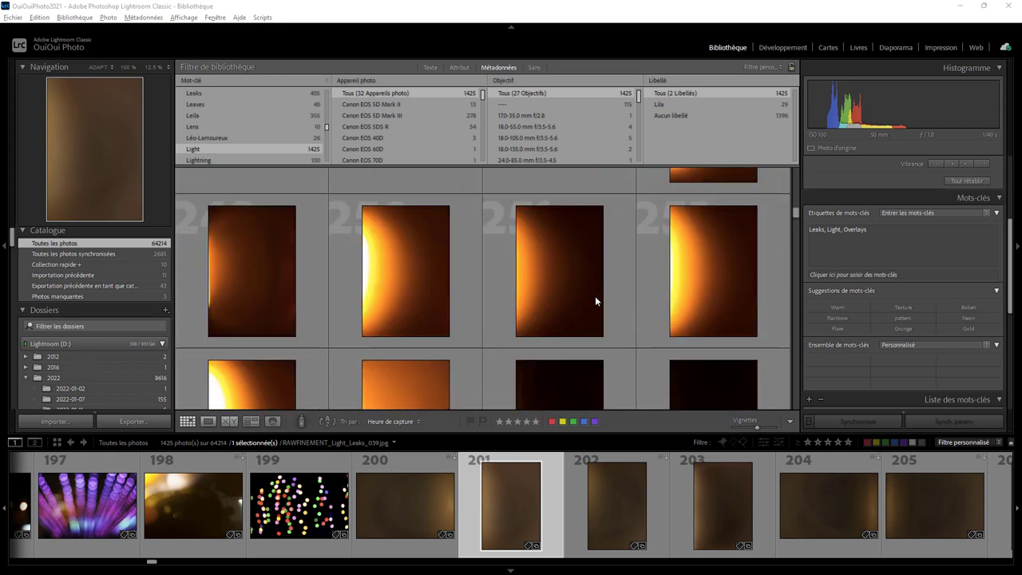
pyautogui.scroll(-3, 595, 300)
pyautogui.scroll(-3, 595, 301)
pyautogui.scroll(-2, 595, 301)
pyautogui.scroll(-3, 594, 301)
pyautogui.scroll(-3, 594, 301)
pyautogui.scroll(-2, 595, 300)
pyautogui.scroll(-3, 594, 301)
pyautogui.scroll(-3, 594, 301)
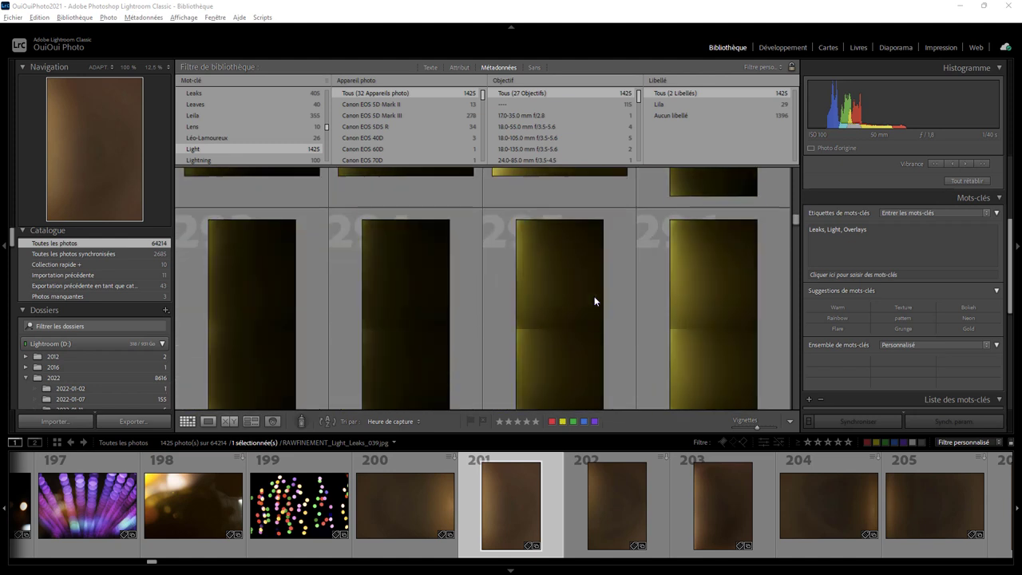
pyautogui.scroll(-3, 594, 301)
pyautogui.scroll(-2, 594, 301)
pyautogui.scroll(-3, 594, 301)
pyautogui.scroll(-3, 593, 300)
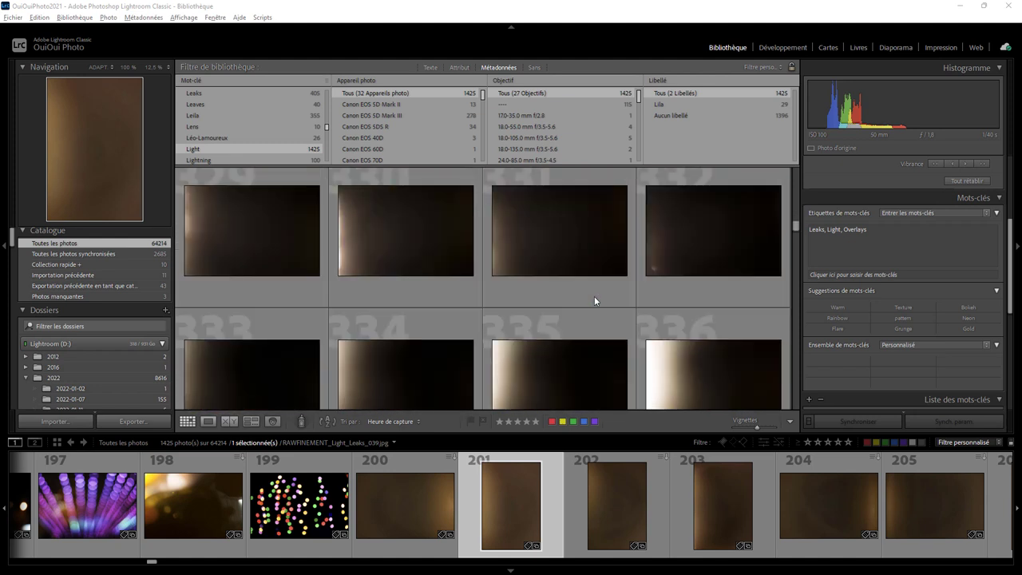
pyautogui.scroll(-2, 594, 301)
pyautogui.scroll(-2, 594, 301)
pyautogui.scroll(-1, 594, 301)
pyautogui.scroll(-2, 594, 301)
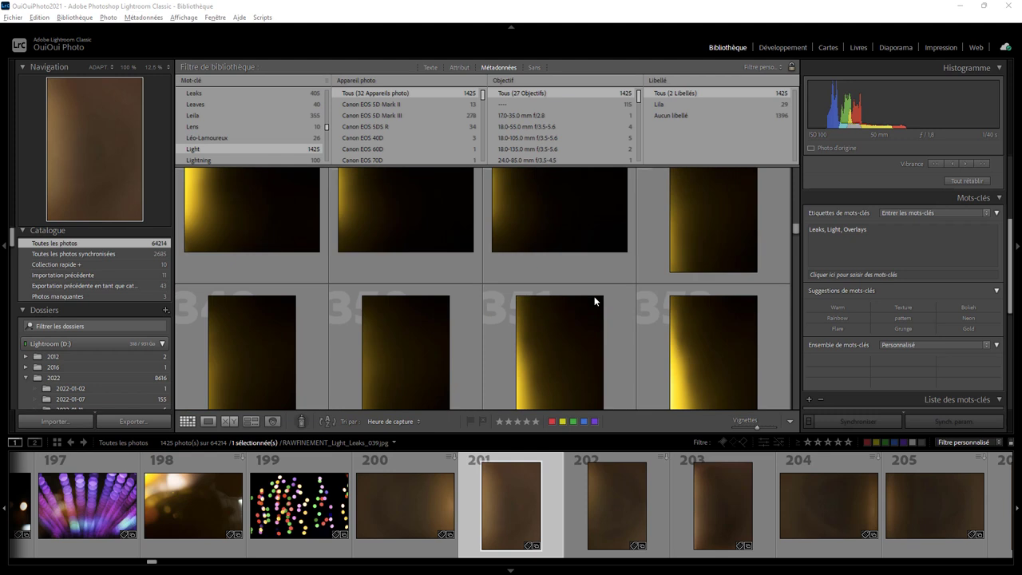
pyautogui.scroll(-2, 593, 301)
pyautogui.scroll(-2, 593, 301)
pyautogui.scroll(-2, 594, 301)
pyautogui.scroll(-3, 594, 301)
pyautogui.scroll(-2, 594, 301)
pyautogui.scroll(-2, 593, 301)
pyautogui.scroll(-3, 594, 301)
pyautogui.scroll(-2, 594, 301)
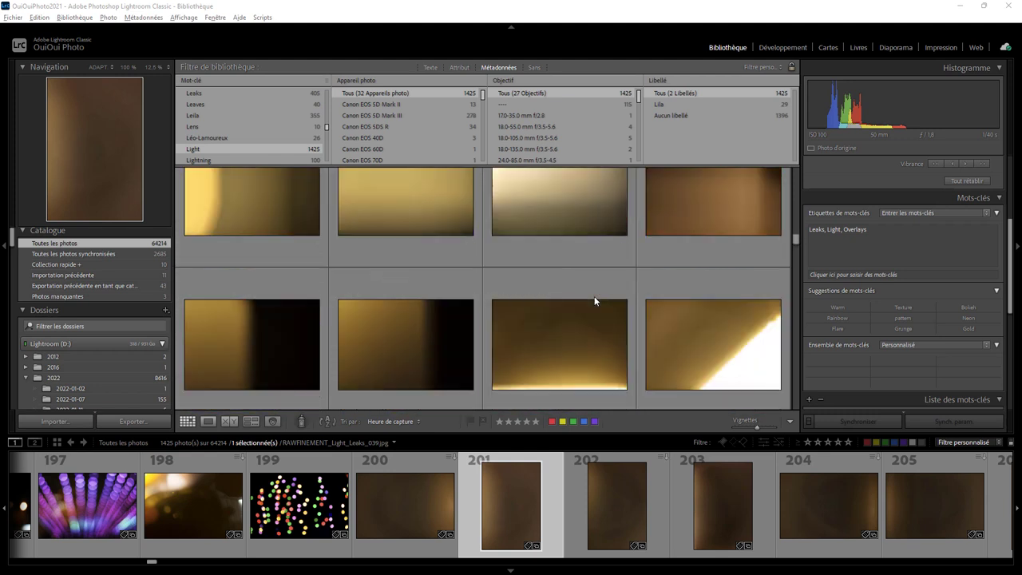
pyautogui.scroll(-2, 594, 301)
pyautogui.scroll(-2, 594, 301)
pyautogui.scroll(-2, 594, 301)
pyautogui.scroll(-2, 593, 301)
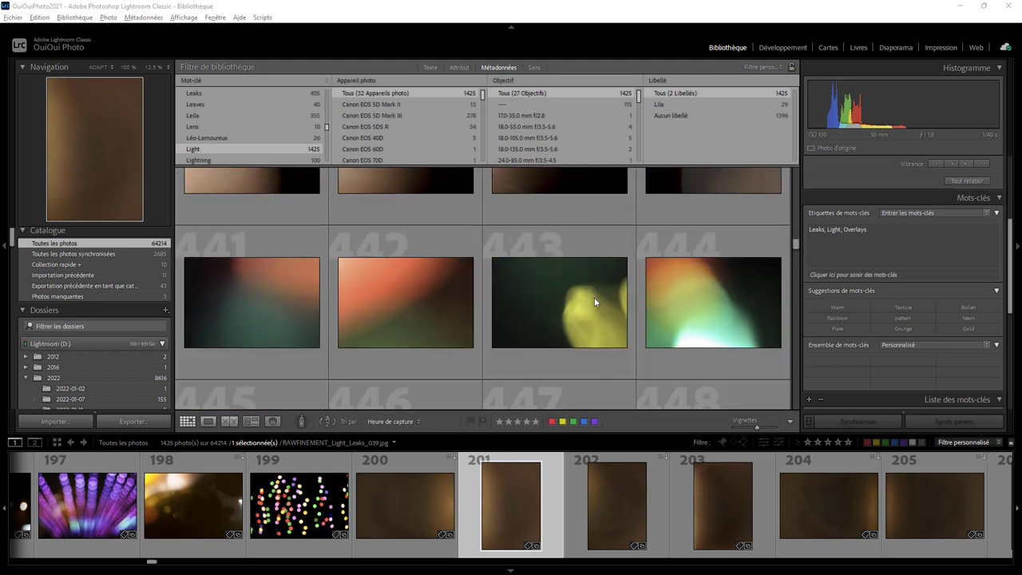
pyautogui.scroll(-2, 594, 301)
pyautogui.scroll(-1, 593, 301)
pyautogui.scroll(-1, 594, 301)
pyautogui.scroll(-3, 593, 302)
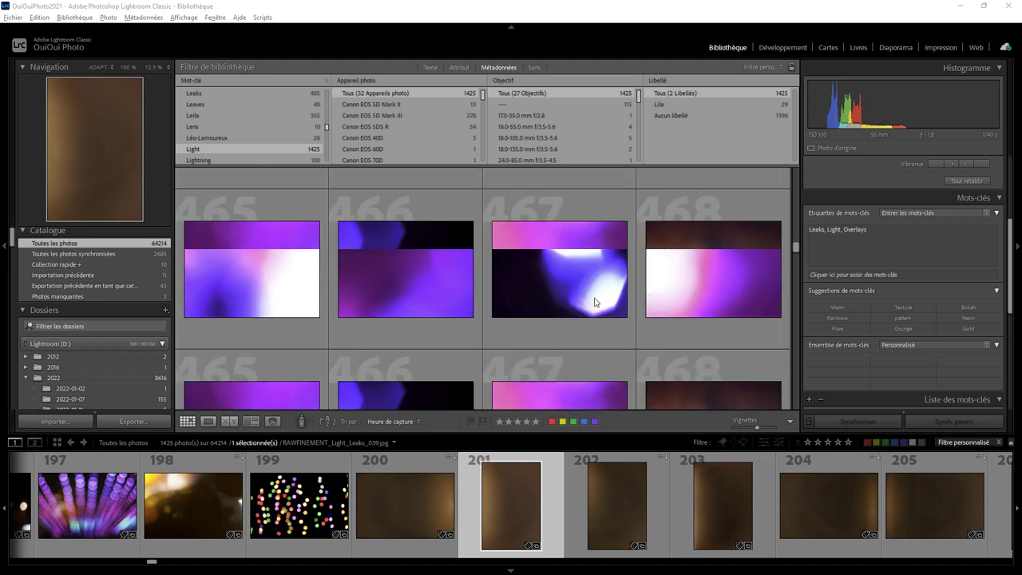
pyautogui.scroll(-2, 594, 301)
pyautogui.scroll(-2, 594, 302)
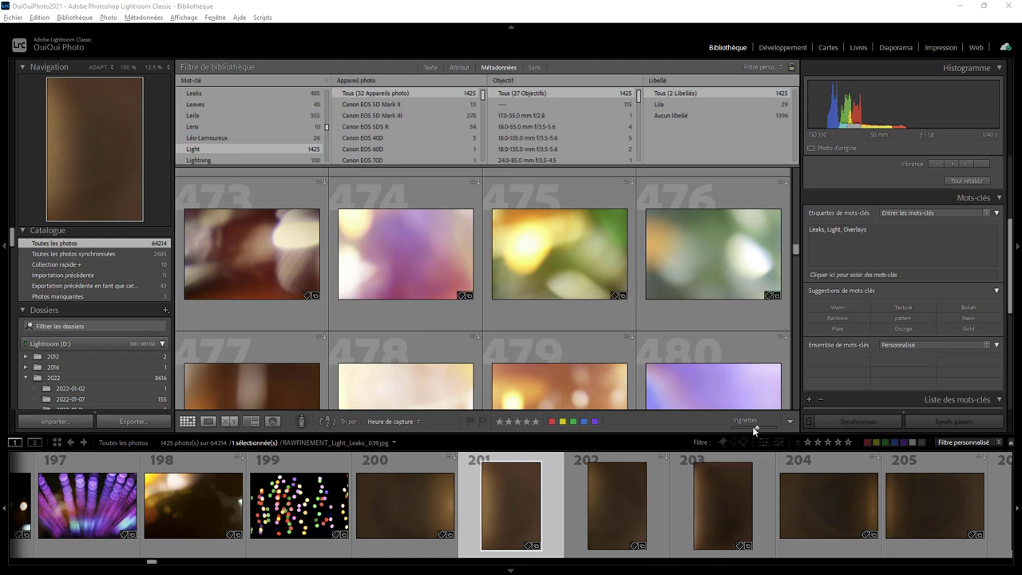
# Shrink the grid thumbnails with the Vignettes slider and keep scrolling toward the light-ray overlays
pyautogui.moveTo(753, 426); pyautogui.dragTo(743, 427)
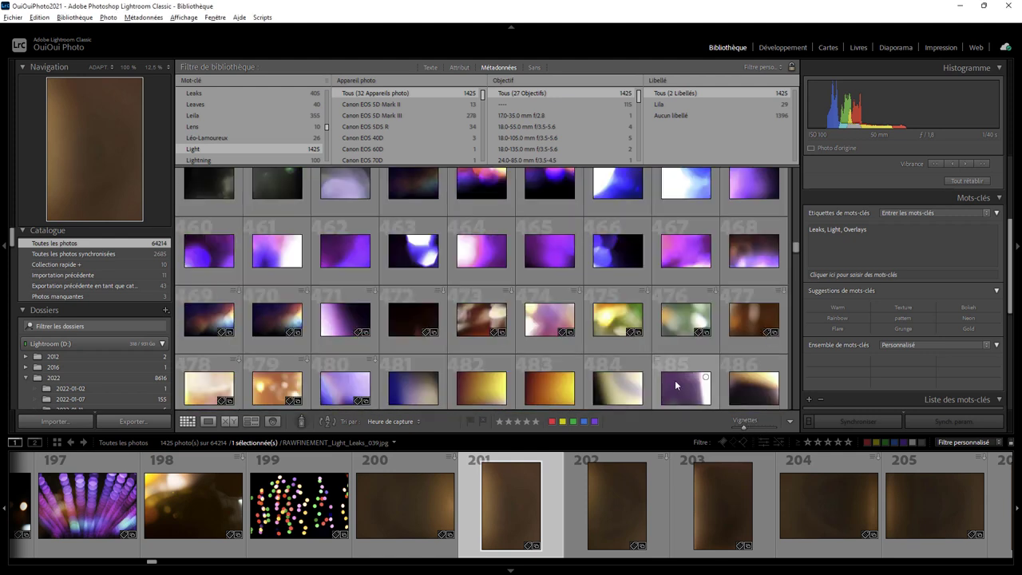
pyautogui.scroll(-1, 514, 274)
pyautogui.scroll(-1, 514, 274)
pyautogui.scroll(-2, 514, 273)
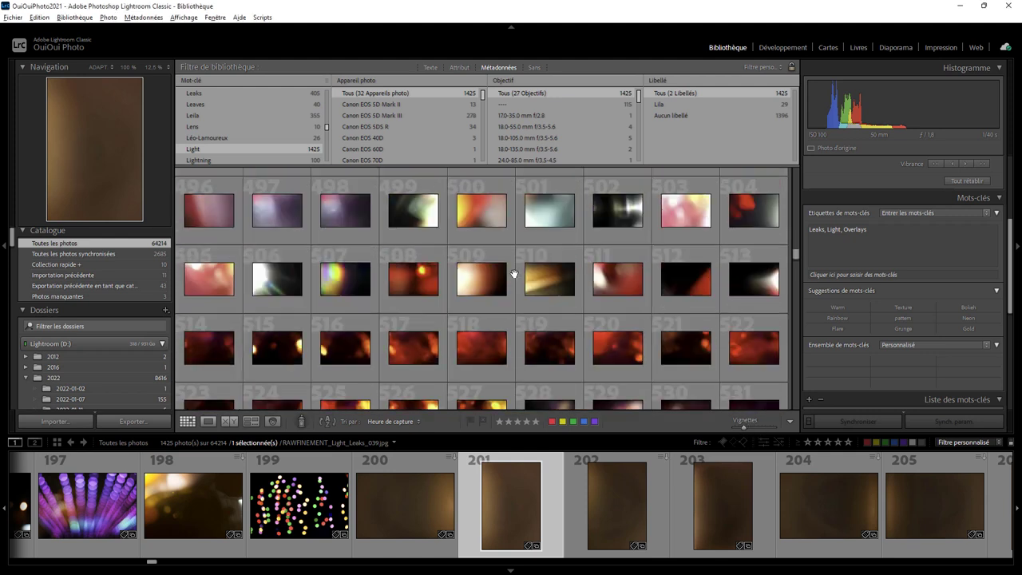
pyautogui.scroll(-3, 514, 274)
pyautogui.scroll(-2, 514, 274)
pyautogui.scroll(-1, 514, 274)
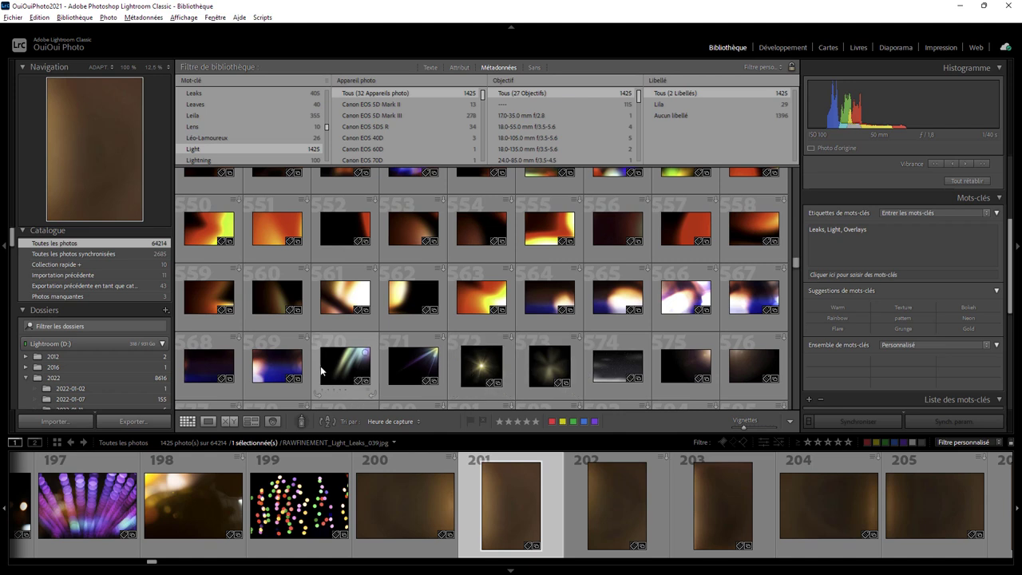
# Open thumbnail 575 enlarged and preview overlays 32-9.jpg and 31-10.jpg in the filmstrip
pyautogui.click(686, 366)
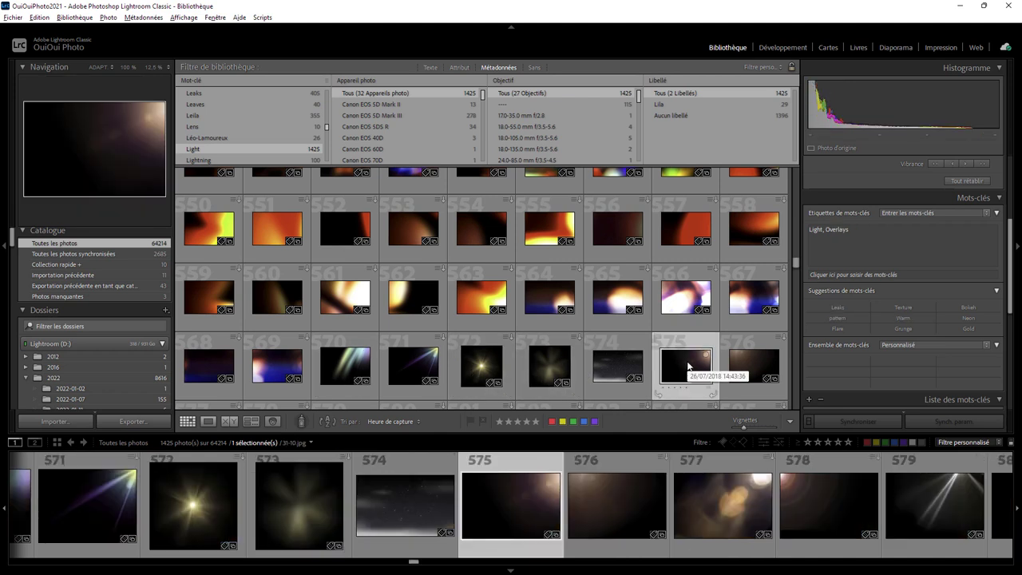
pyautogui.doubleClick(686, 366)
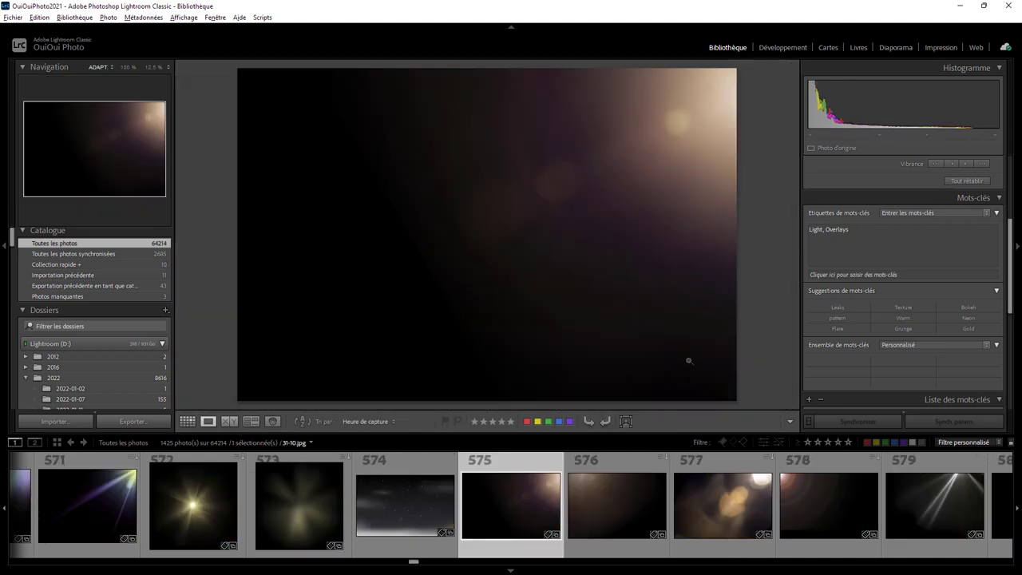
pyautogui.click(598, 494)
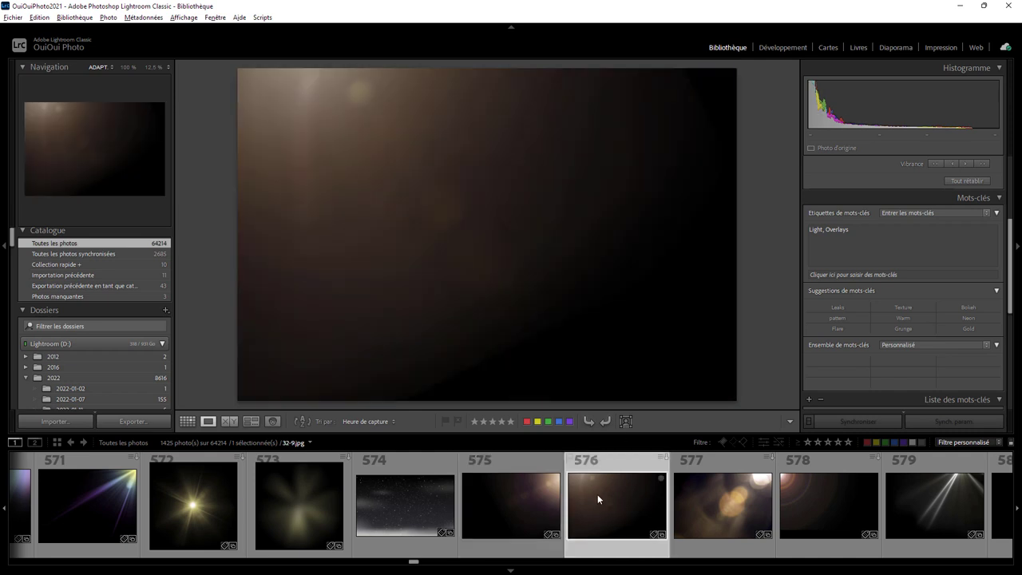
pyautogui.click(542, 500)
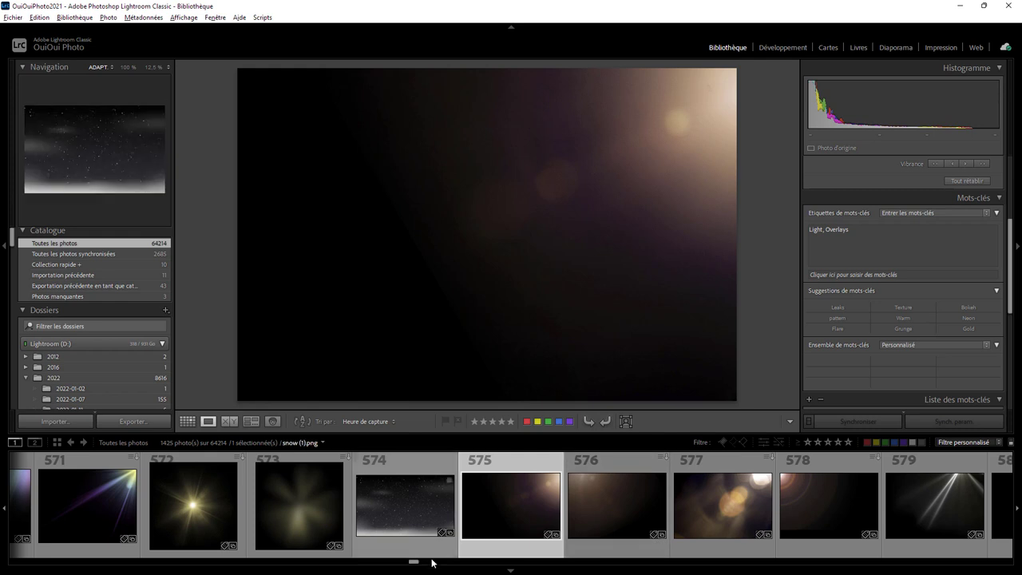
pyautogui.moveTo(414, 563); pyautogui.dragTo(417, 562)
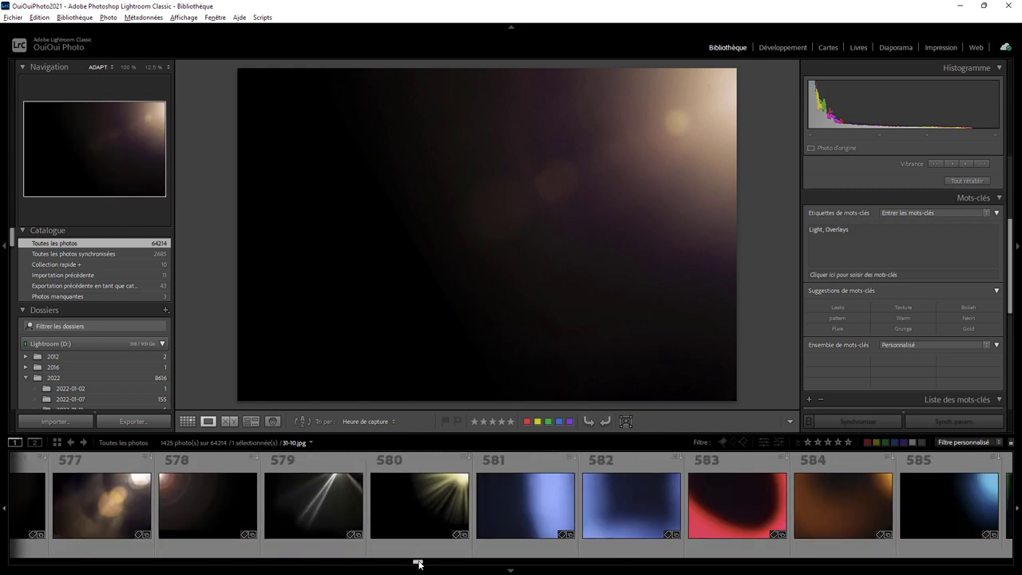
# Back in the grid, scroll down and open light-ray overlay 49-8.jpg (photo 719) in Loupe view
pyautogui.click(188, 422)
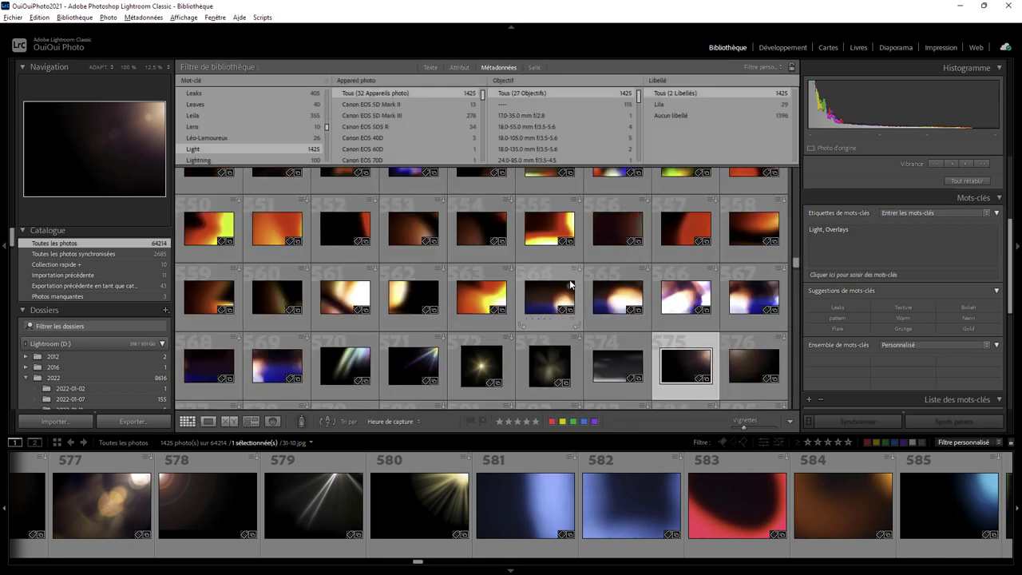
pyautogui.scroll(-1, 570, 284)
pyautogui.scroll(-1, 570, 284)
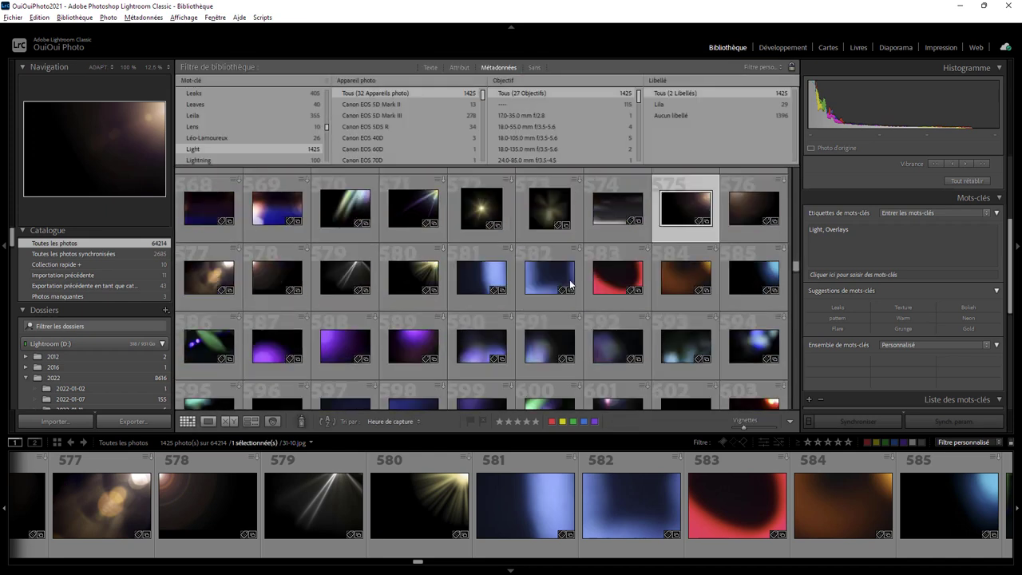
pyautogui.scroll(-2, 570, 284)
pyautogui.scroll(-2, 570, 284)
pyautogui.scroll(-1, 570, 284)
pyautogui.scroll(-2, 570, 284)
pyautogui.scroll(-4, 570, 284)
pyautogui.scroll(-3, 570, 284)
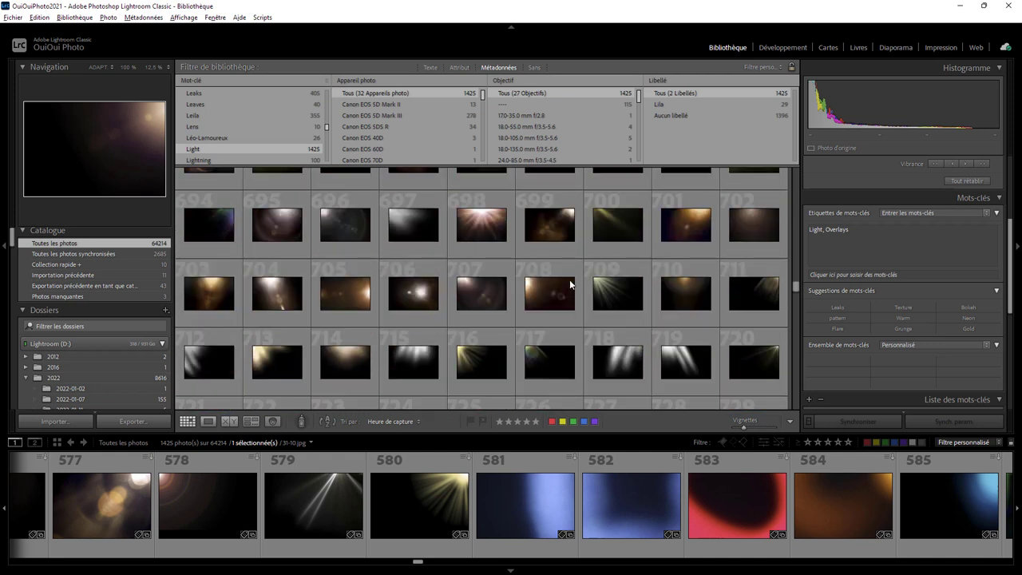
pyautogui.moveTo(638, 367)
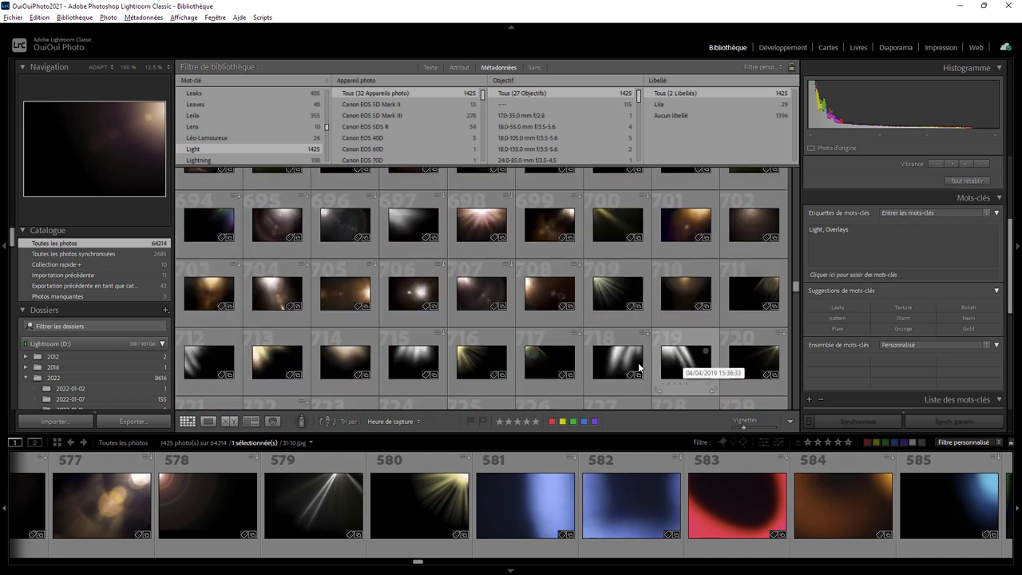
pyautogui.doubleClick(679, 355)
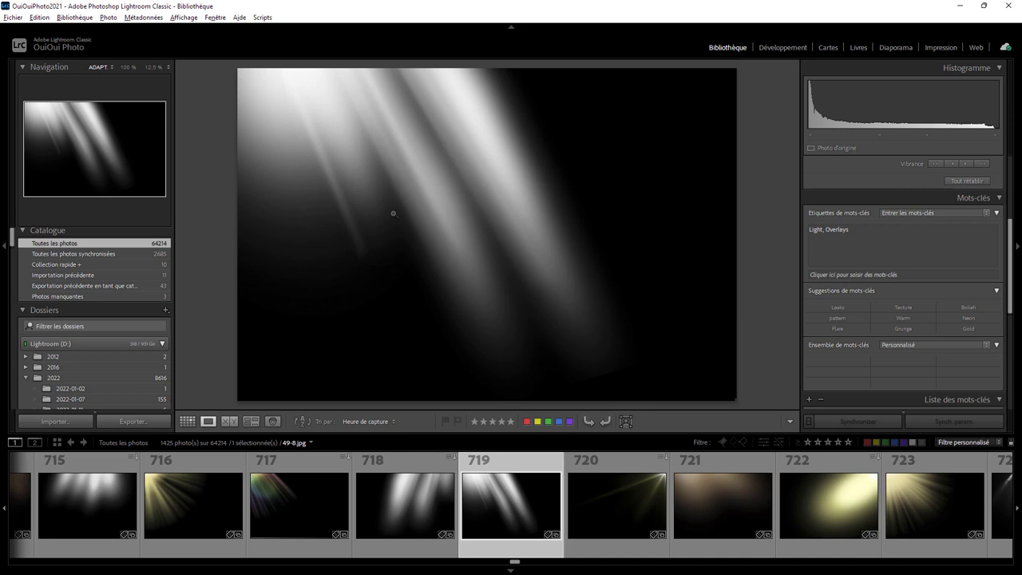
# Open the original 49-8.jpg in Photoshop 2022 and select the entire light-ray image
pyautogui.rightClick(452, 190)
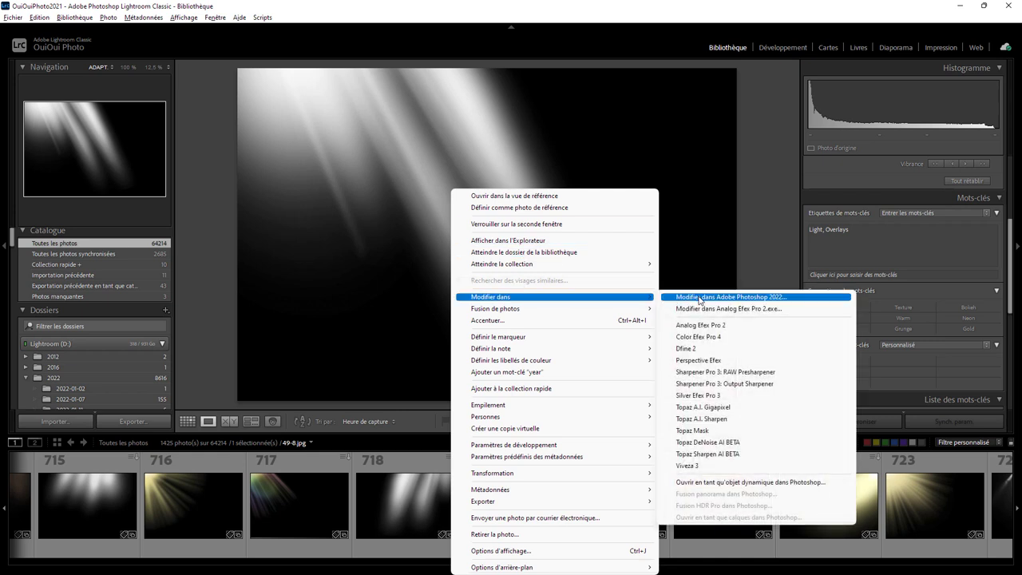
pyautogui.moveTo(554, 296)
pyautogui.click(698, 295)
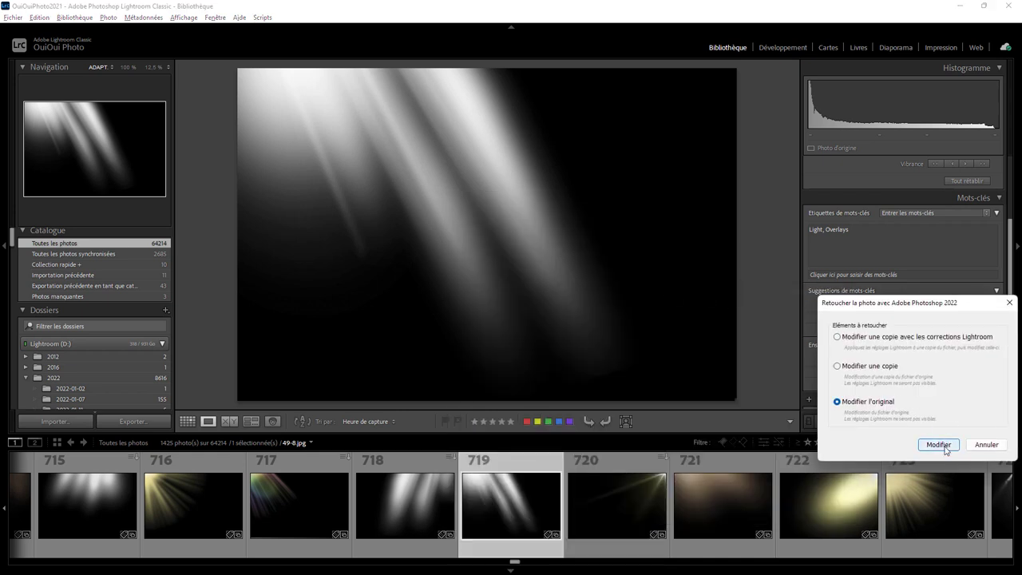
pyautogui.click(938, 444)
pyautogui.click(160, 7)
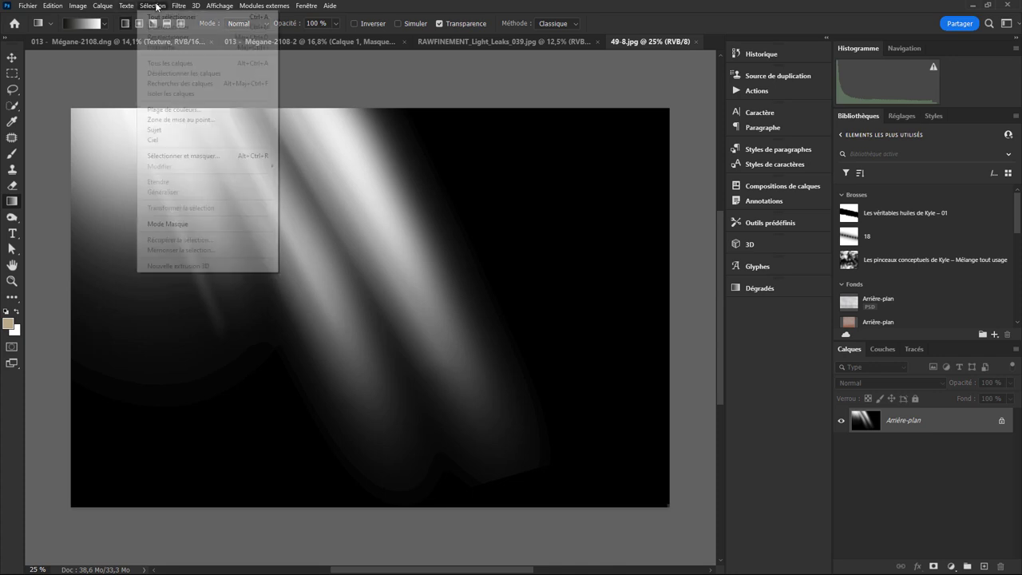
pyautogui.click(162, 12)
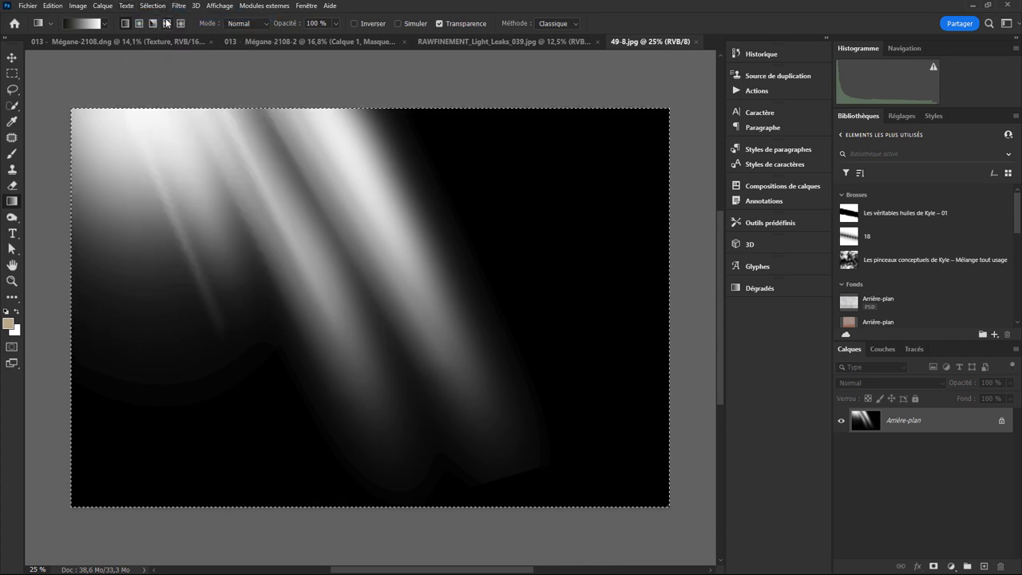
# Paste the light rays into the red-haired portrait, converting the colour profile
pyautogui.click(350, 43)
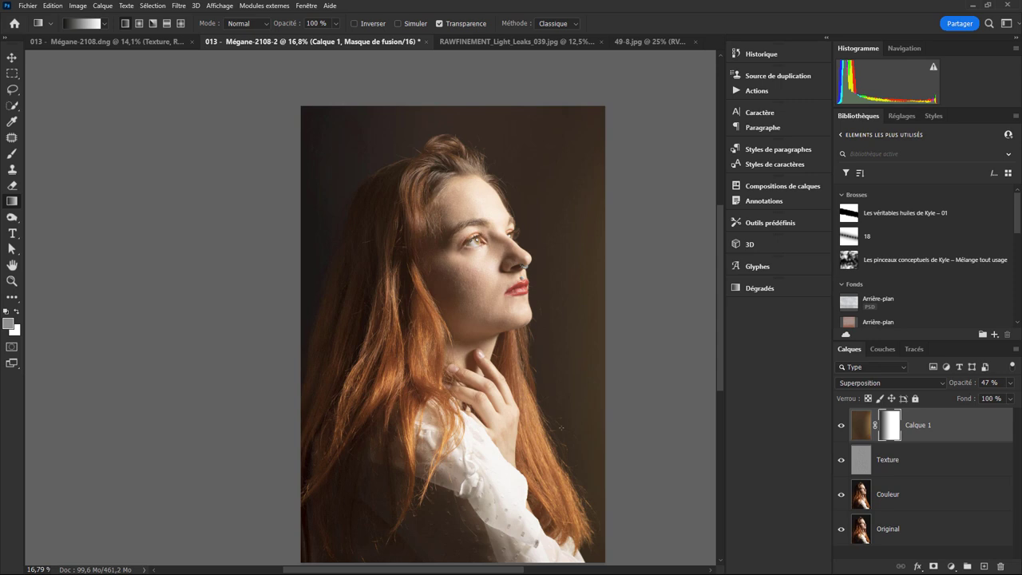
pyautogui.hotkey('ctrl', 'v')
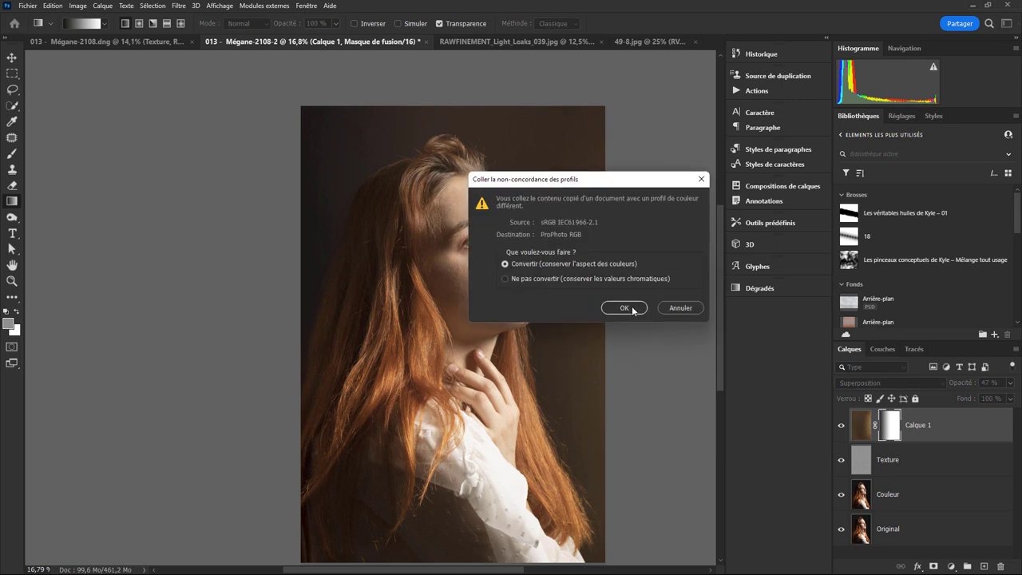
pyautogui.click(625, 308)
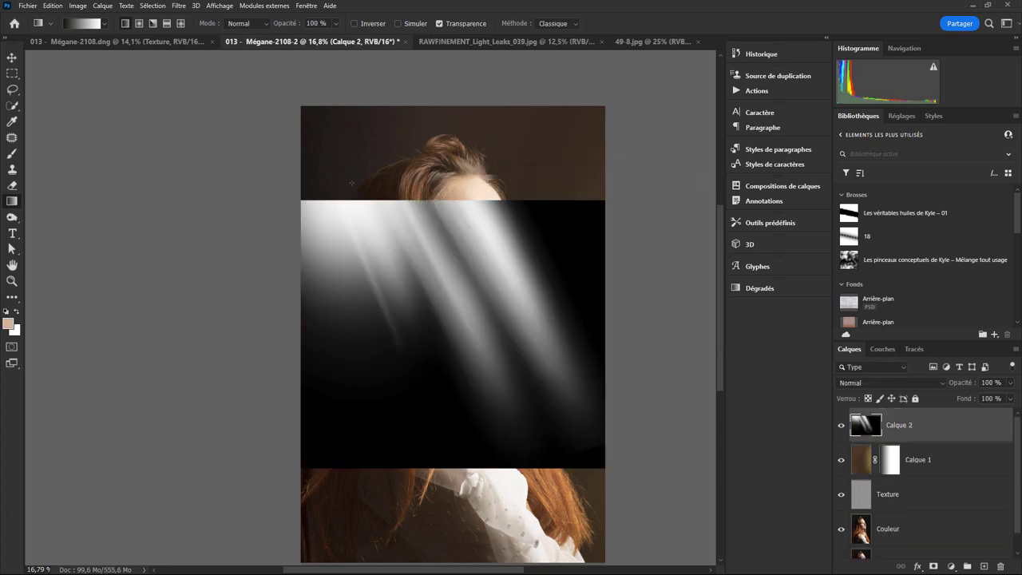
# Rotate the light-ray layer 90° clockwise and move it up to the top edge
pyautogui.click(54, 7)
pyautogui.moveTo(71, 166)
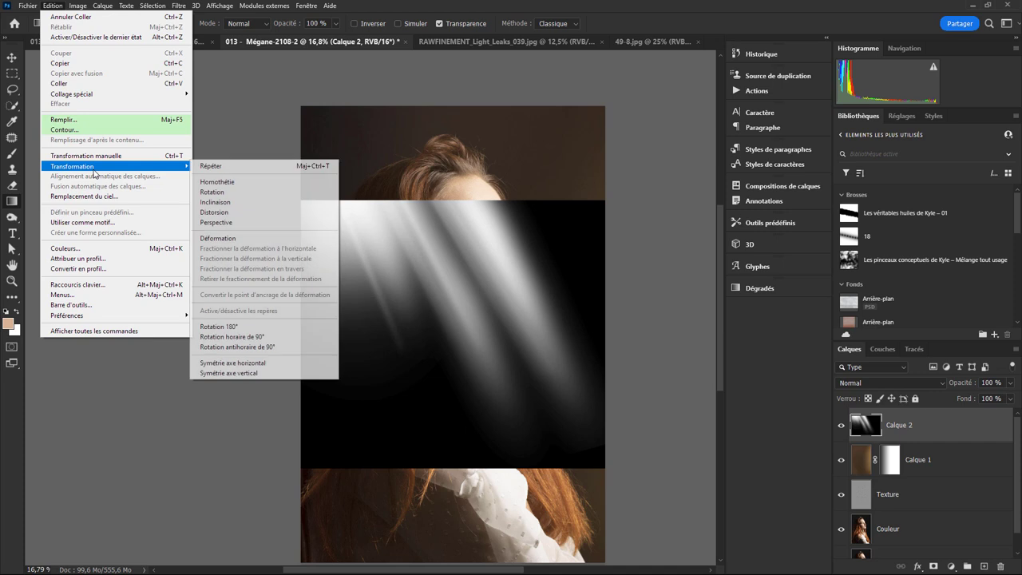
pyautogui.click(280, 337)
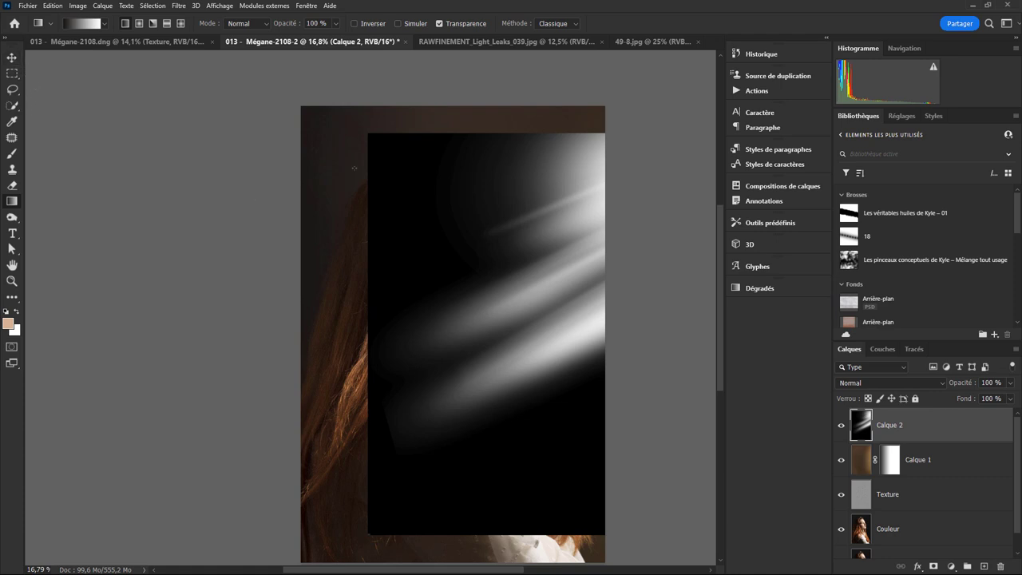
pyautogui.press('v')
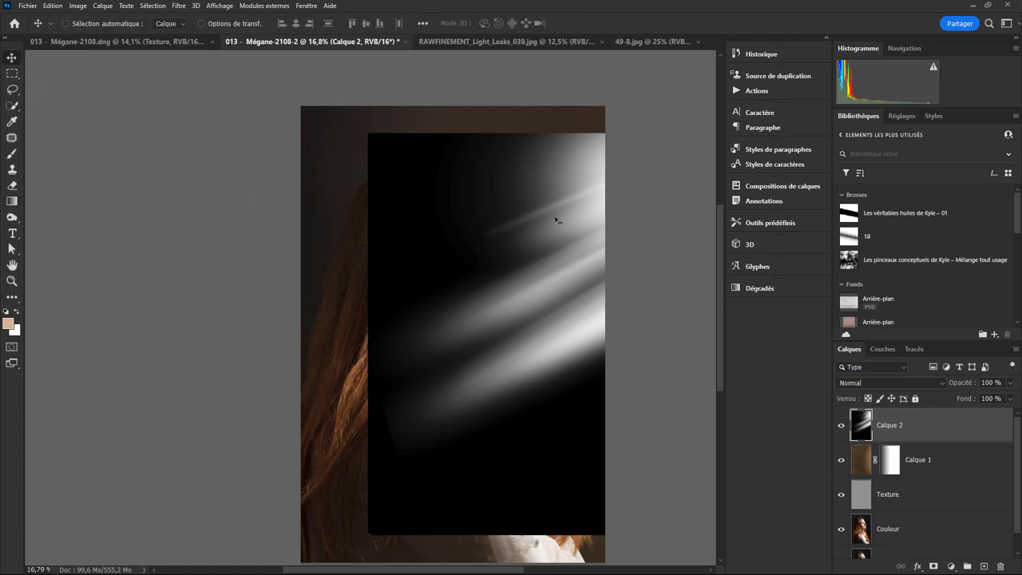
pyautogui.moveTo(555, 225); pyautogui.dragTo(519, 200)
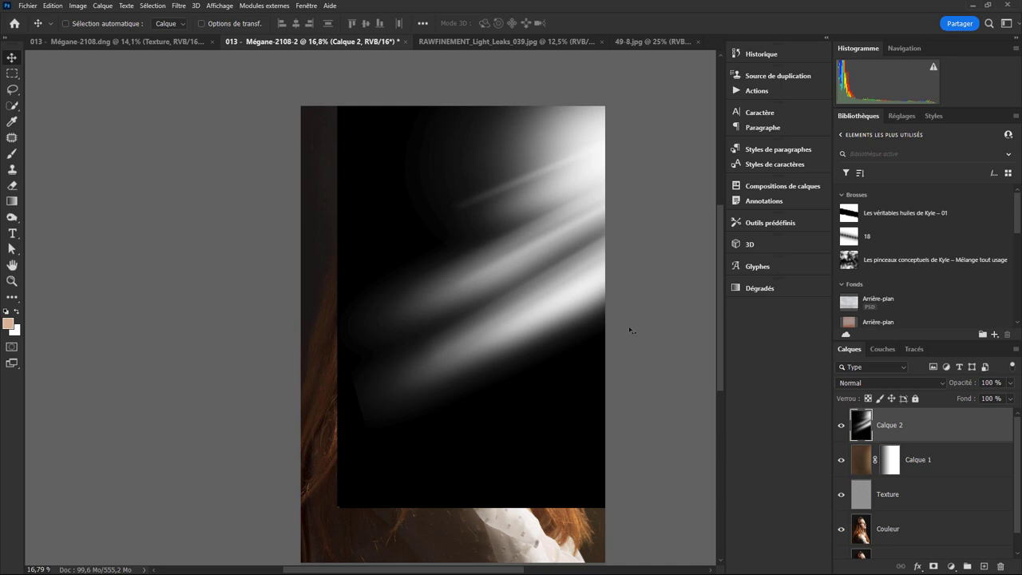
# Blend the light-ray layer in Superposition at reduced opacity, then quit Photoshop
pyautogui.click(909, 383)
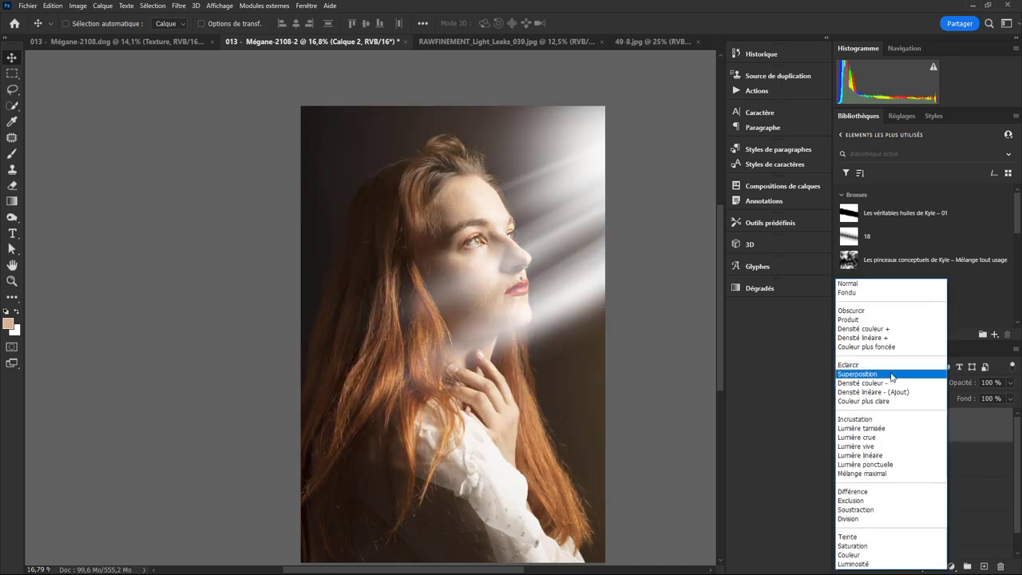
pyautogui.click(892, 374)
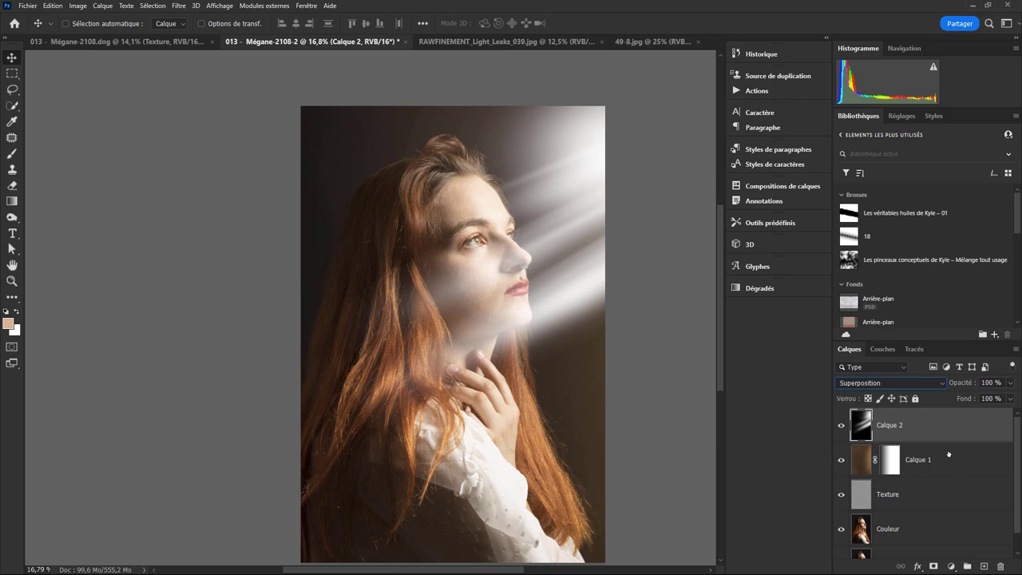
pyautogui.click(1009, 382)
pyautogui.moveTo(1012, 397); pyautogui.dragTo(963, 397)
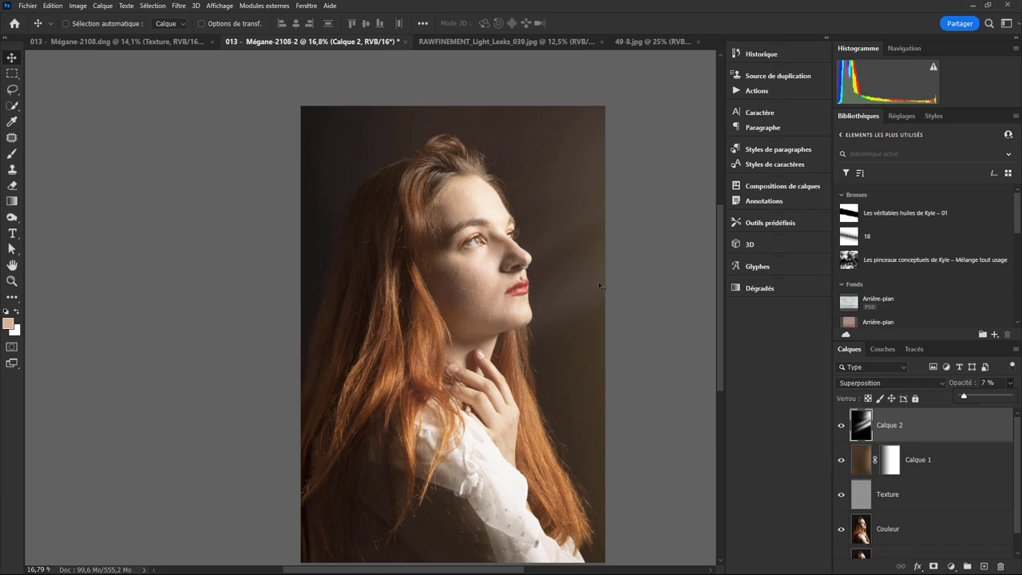
pyautogui.click(404, 41)
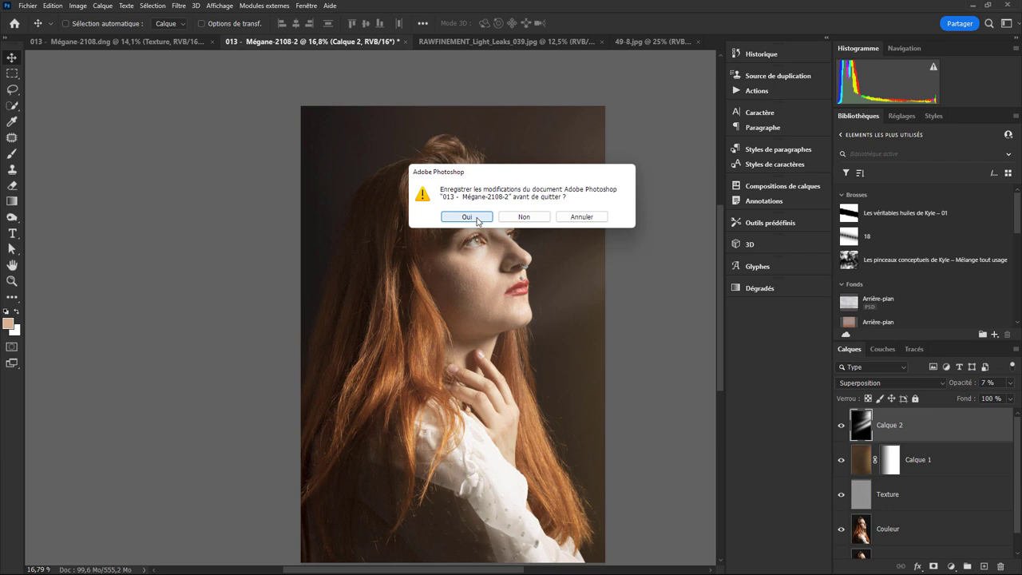
# Save the Photoshop changes, develop the returned TIFF, and try raising Whites before resetting it
pyautogui.click(478, 221)
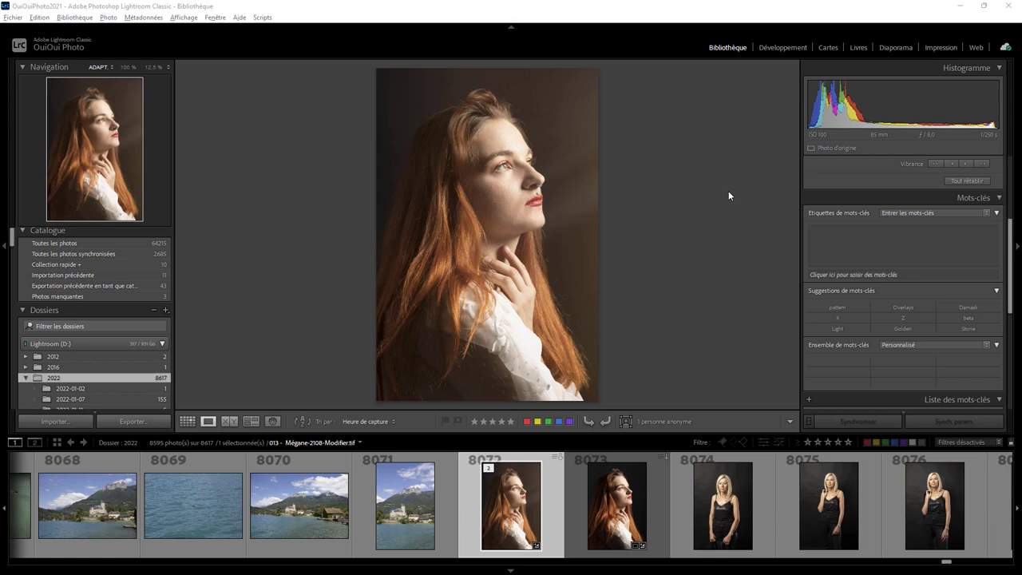
pyautogui.click(774, 48)
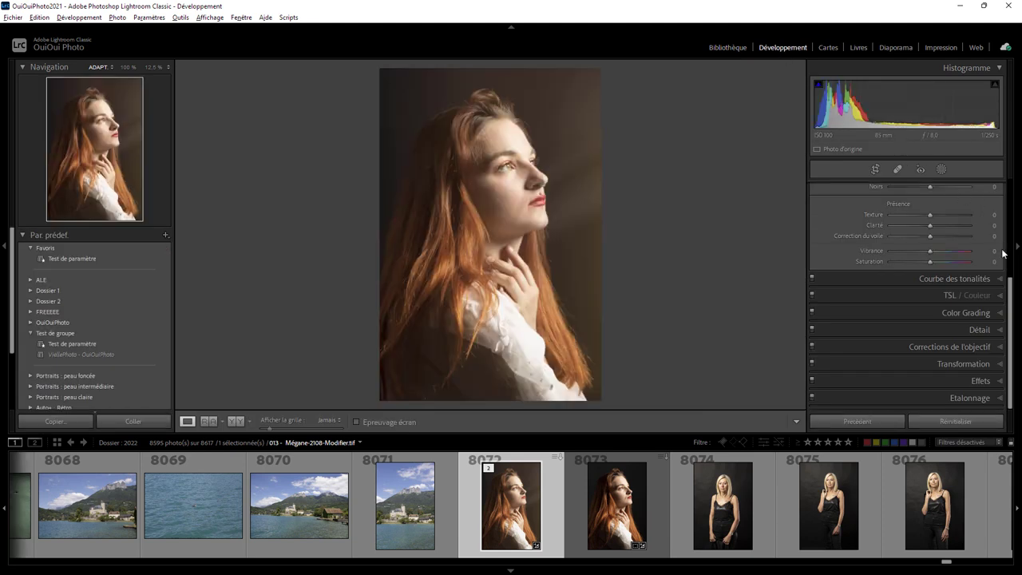
pyautogui.moveTo(1009, 289); pyautogui.dragTo(1006, 193)
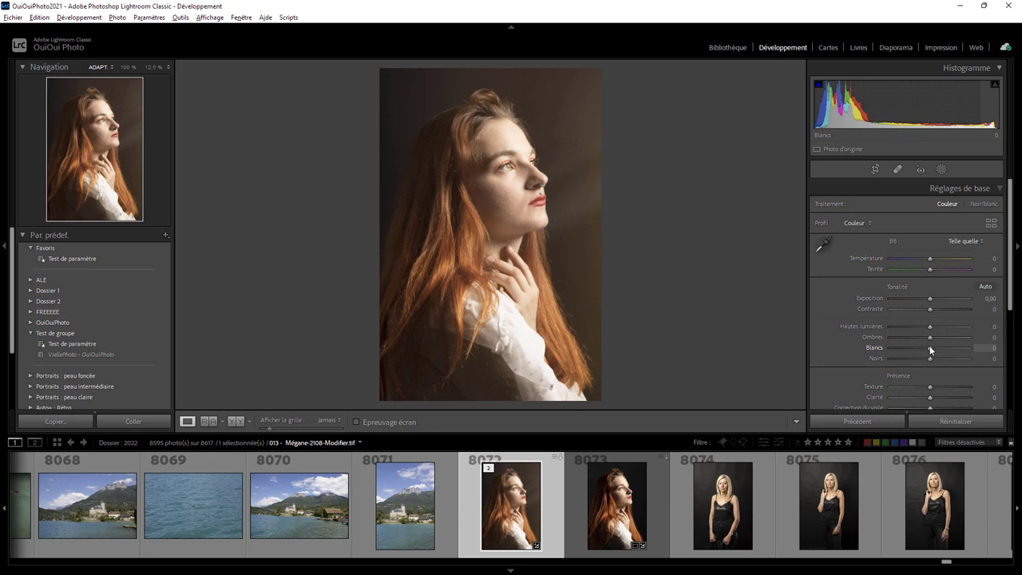
pyautogui.moveTo(931, 347); pyautogui.dragTo(935, 351)
pyautogui.doubleClick(936, 347)
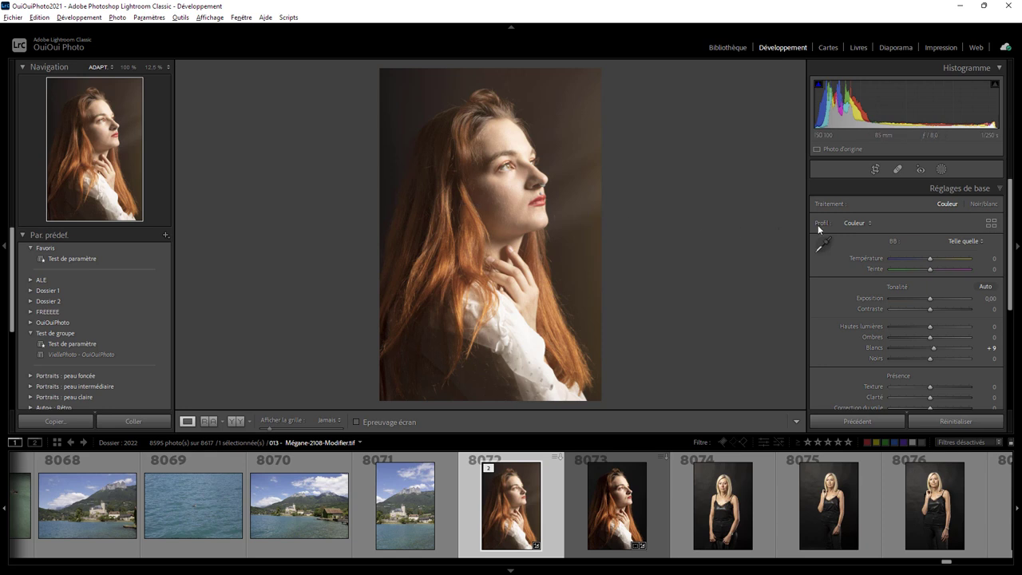
# Add a linear gradient over the left side at −0.07 exposure, then delete it
pyautogui.click(941, 169)
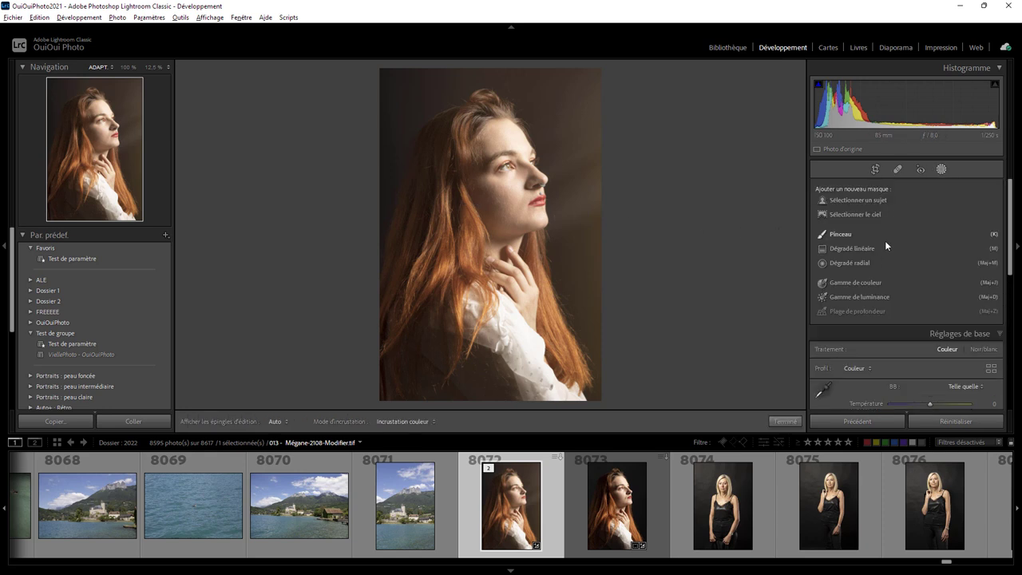
pyautogui.click(847, 248)
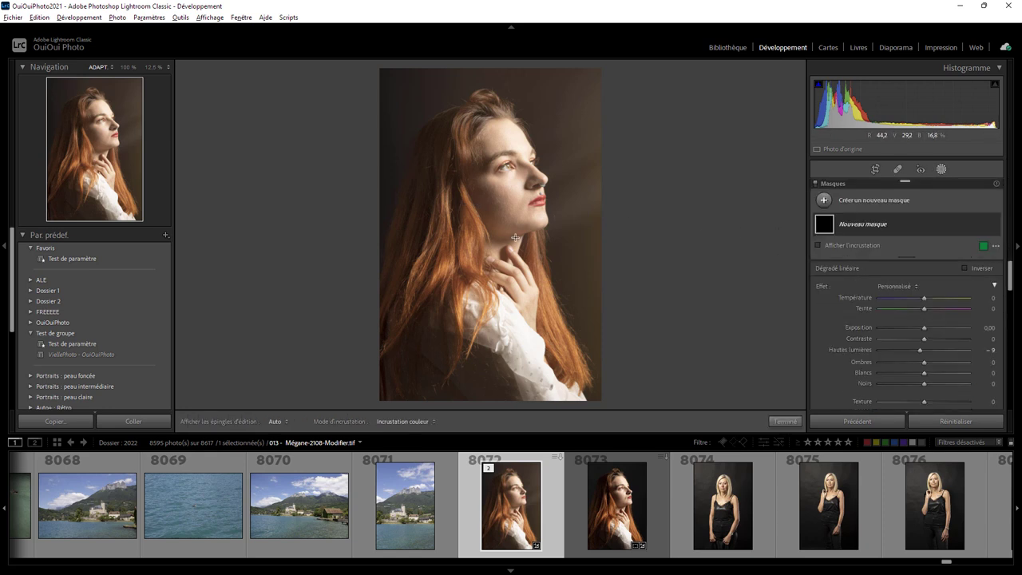
pyautogui.moveTo(468, 243); pyautogui.dragTo(511, 244)
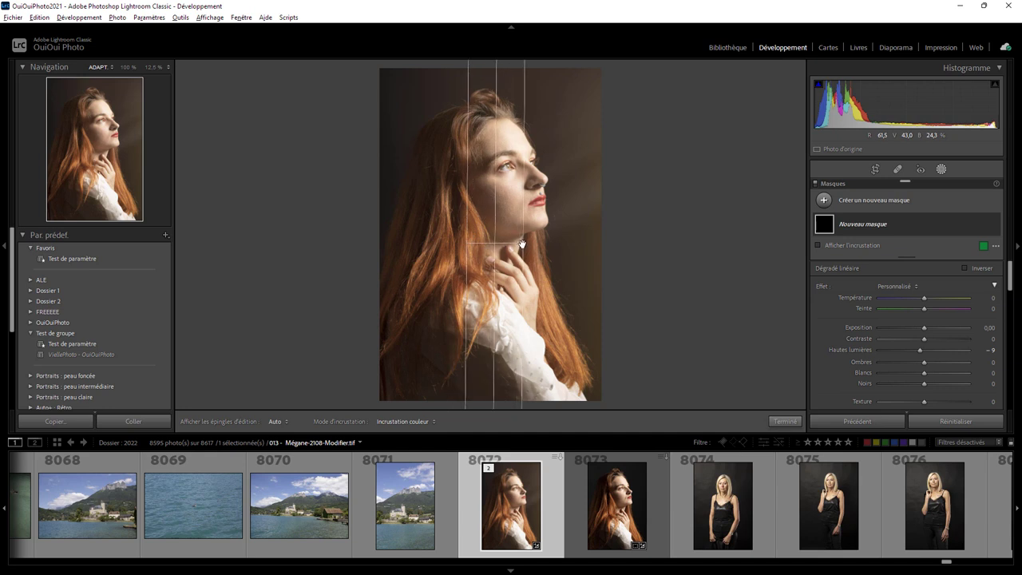
pyautogui.doubleClick(820, 288)
pyautogui.moveTo(926, 326); pyautogui.dragTo(923, 327)
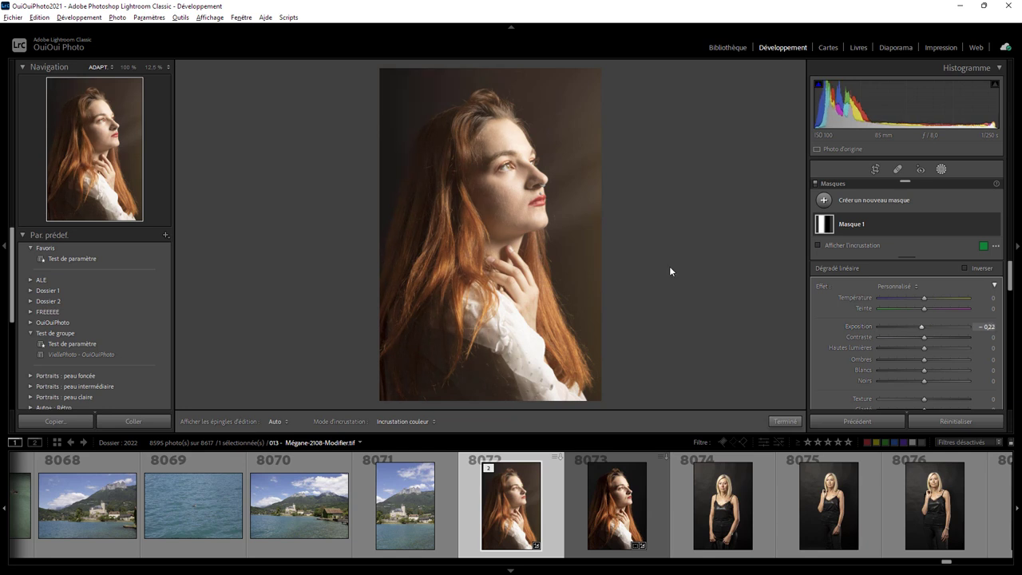
pyautogui.moveTo(494, 243)
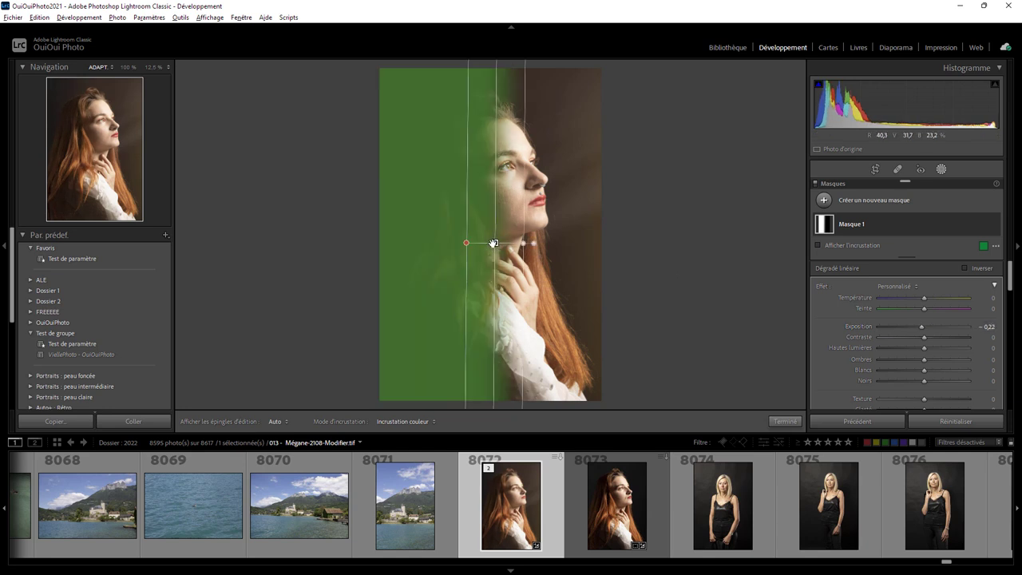
pyautogui.moveTo(922, 327); pyautogui.dragTo(924, 327)
pyautogui.press('Delete')
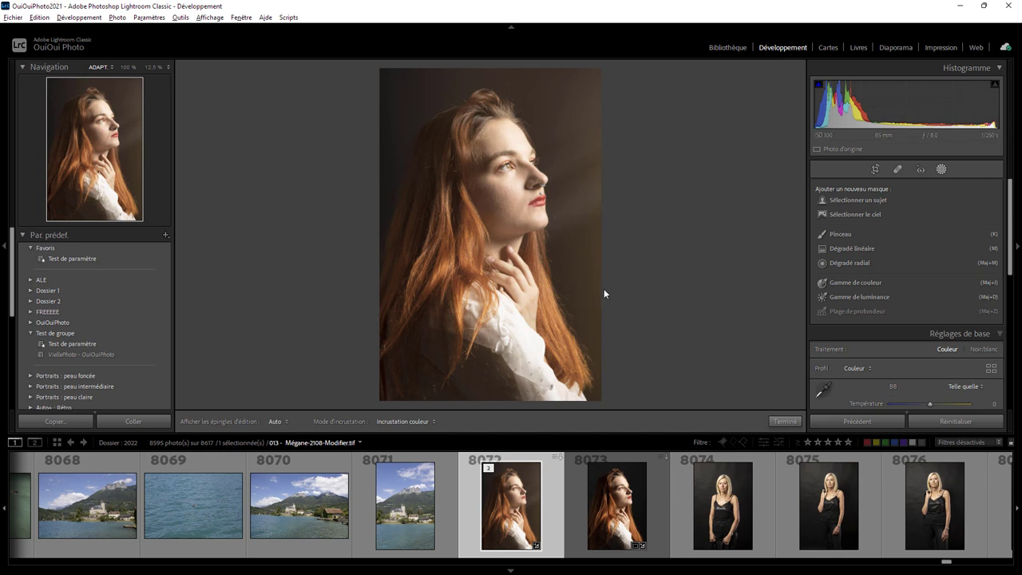
pyautogui.click(618, 511)
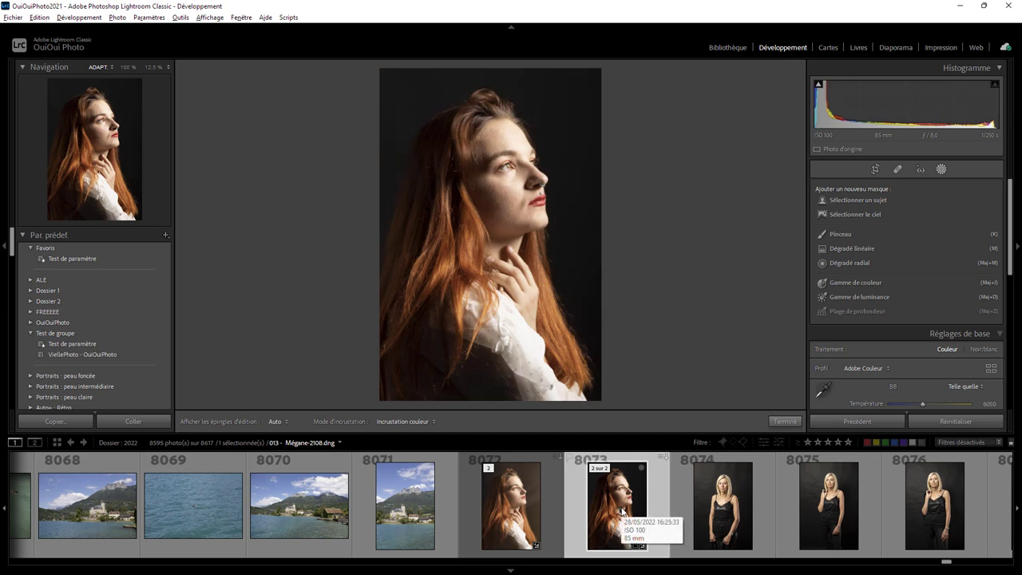
pyautogui.click(541, 517)
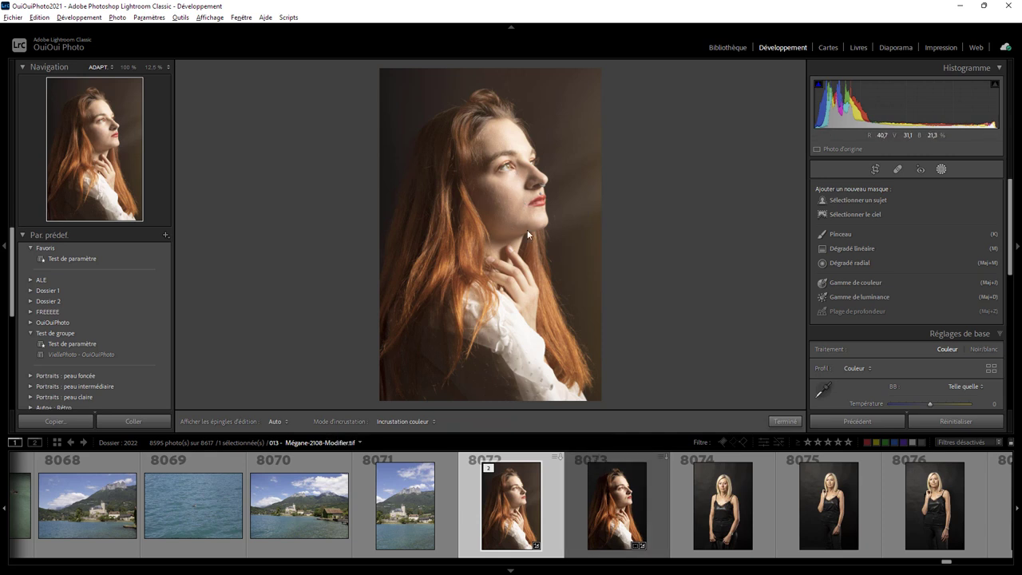
pyautogui.click(627, 494)
pyautogui.click(535, 504)
pyautogui.click(602, 471)
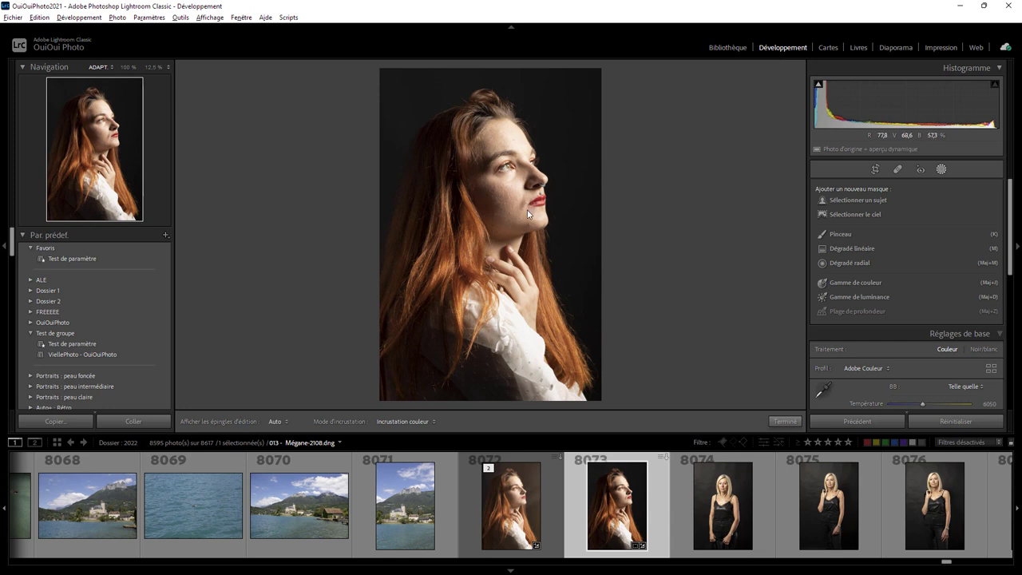
pyautogui.click(518, 483)
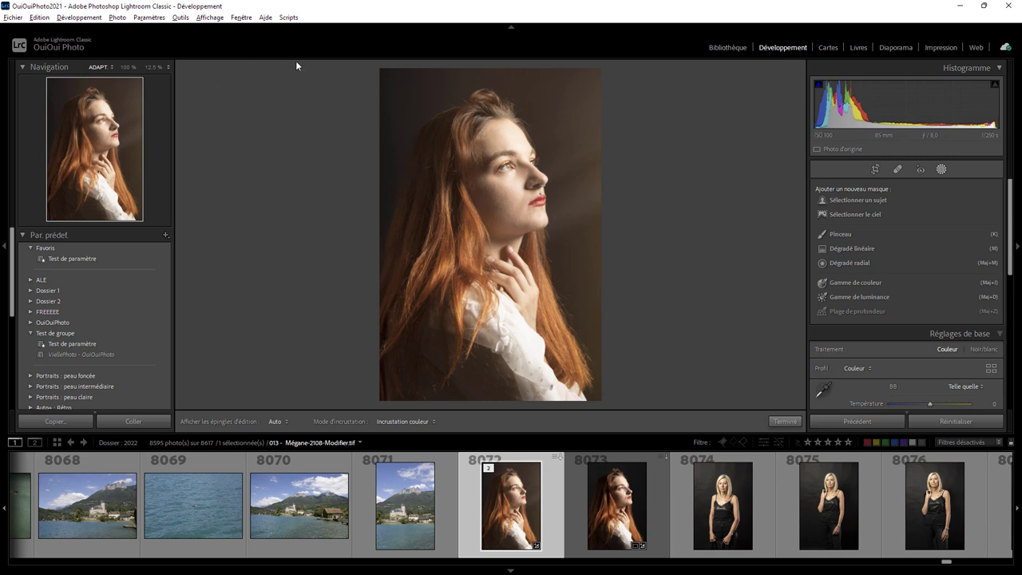
# Create a virtual copy of the DNG and view the teal-graded version 8073
pyautogui.hotkey('ctrl', "'")
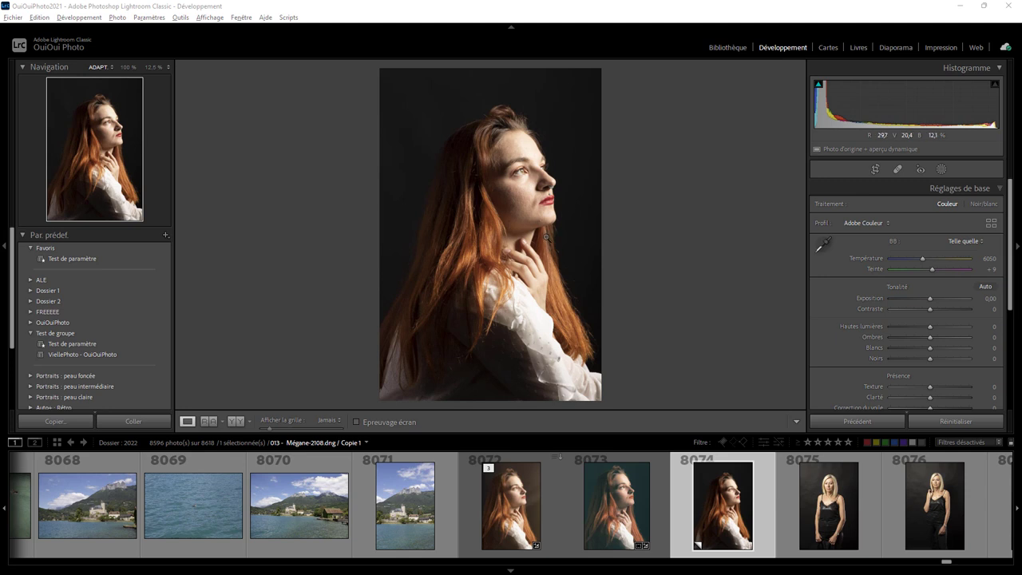
pyautogui.click(635, 514)
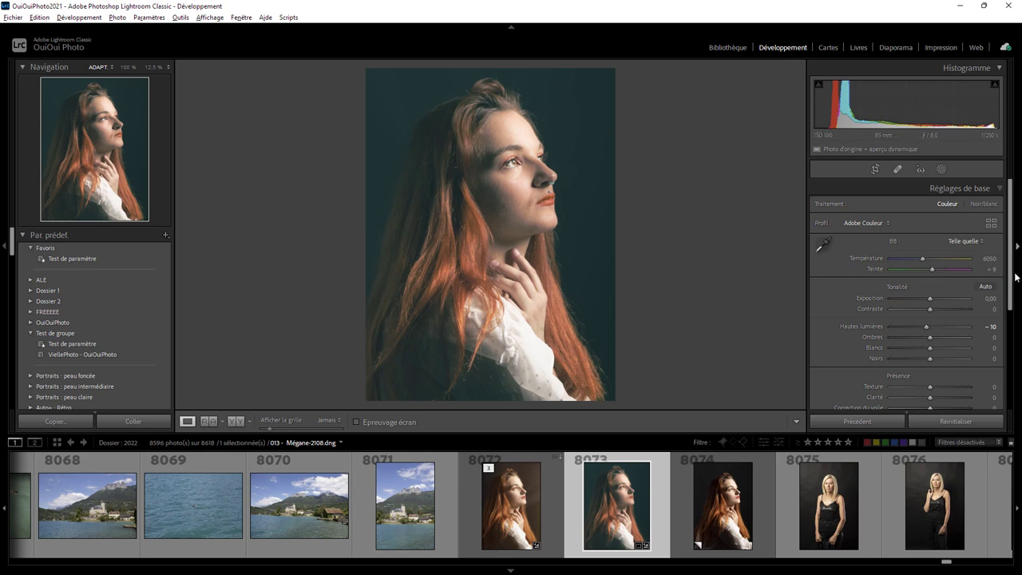
pyautogui.moveTo(1014, 276); pyautogui.dragTo(1014, 339)
pyautogui.scroll(-2, 998, 326)
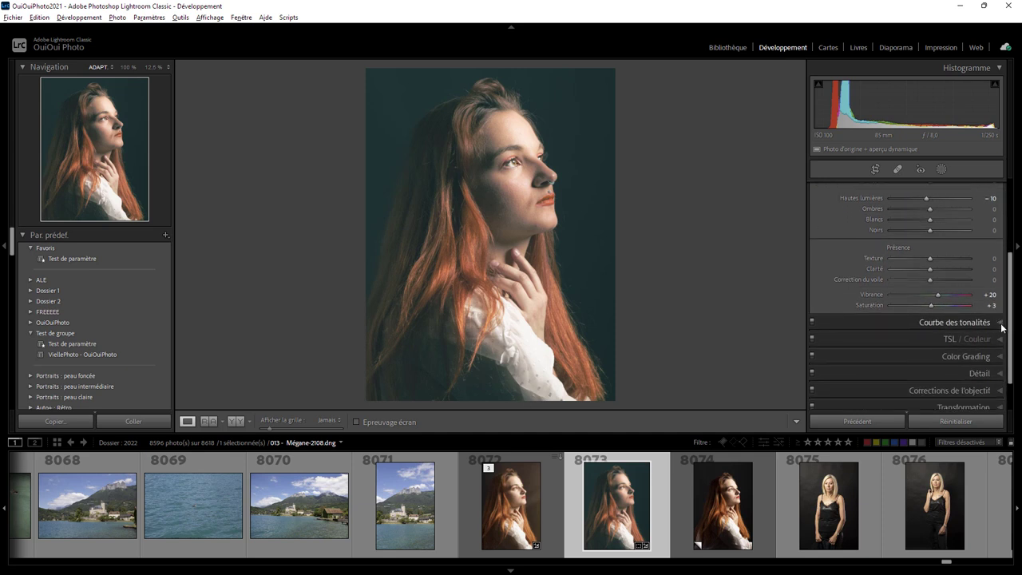
pyautogui.click(998, 324)
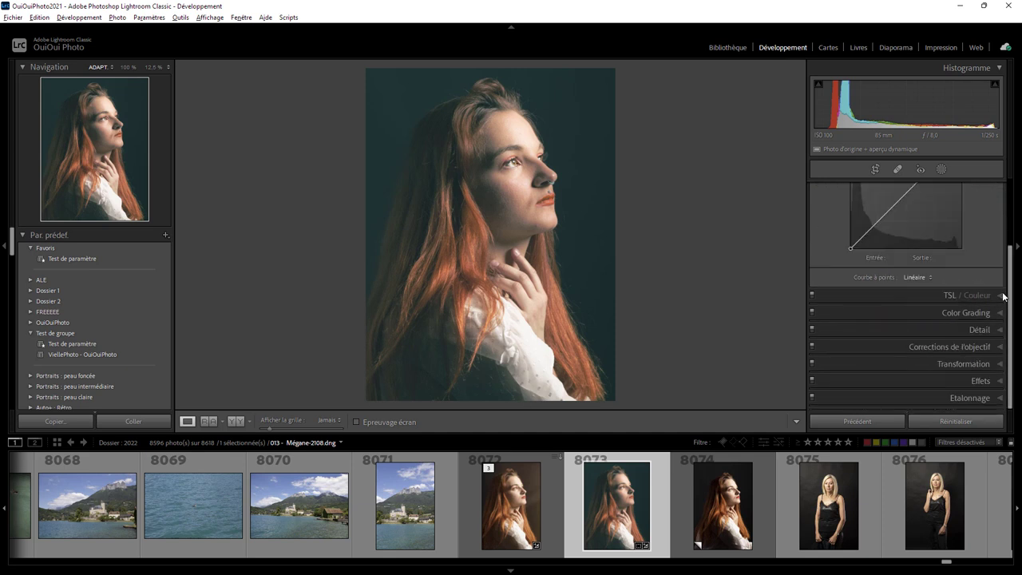
pyautogui.click(1001, 295)
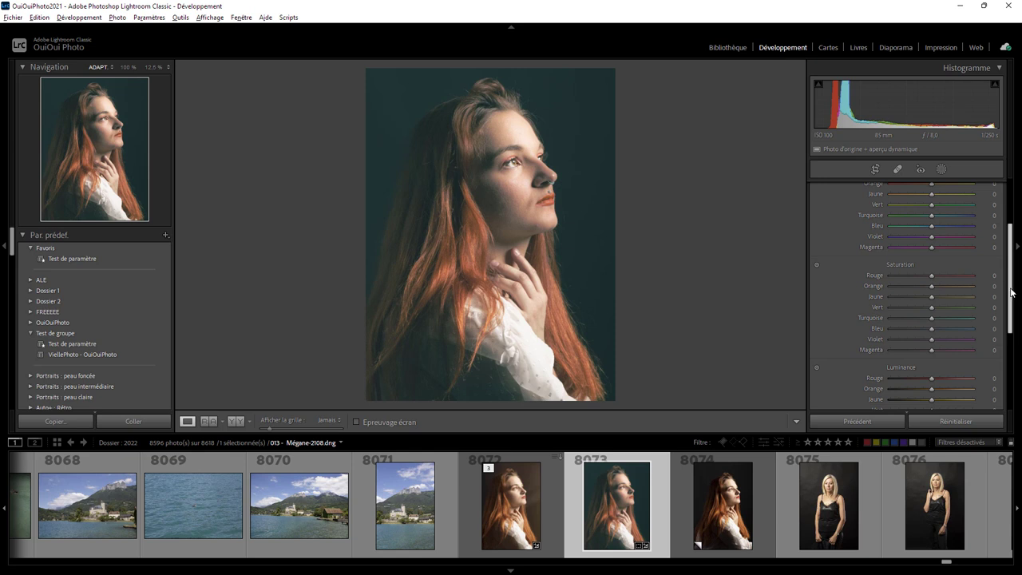
pyautogui.scroll(-4, 1007, 319)
pyautogui.click(1002, 313)
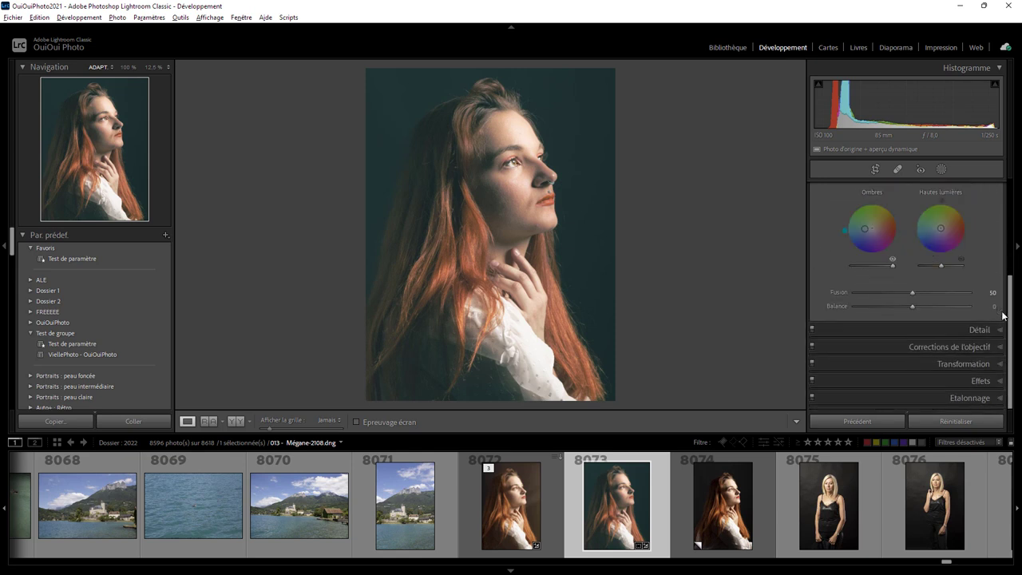
pyautogui.moveTo(1004, 317); pyautogui.dragTo(1005, 257)
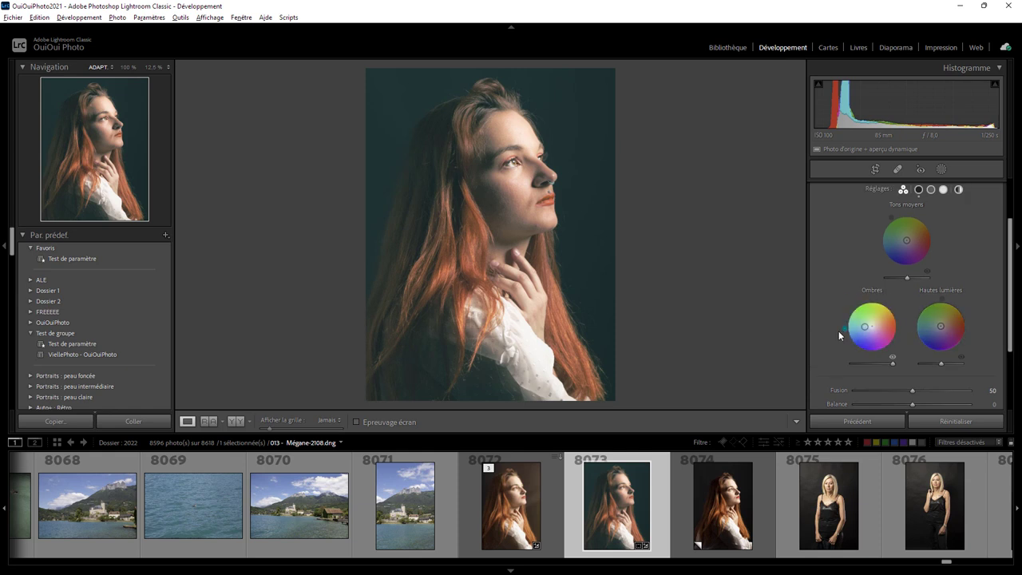
pyautogui.moveTo(845, 329)
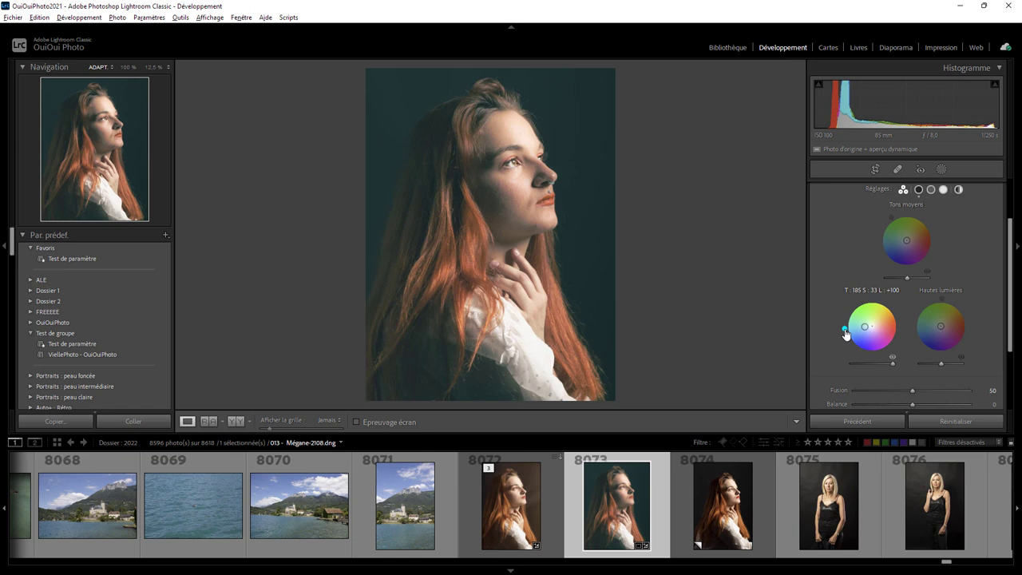
pyautogui.moveTo(1010, 307)
pyautogui.mouseDown()
pyautogui.moveTo(1010, 379)
pyautogui.moveTo(1009, 284)
pyautogui.mouseUp()
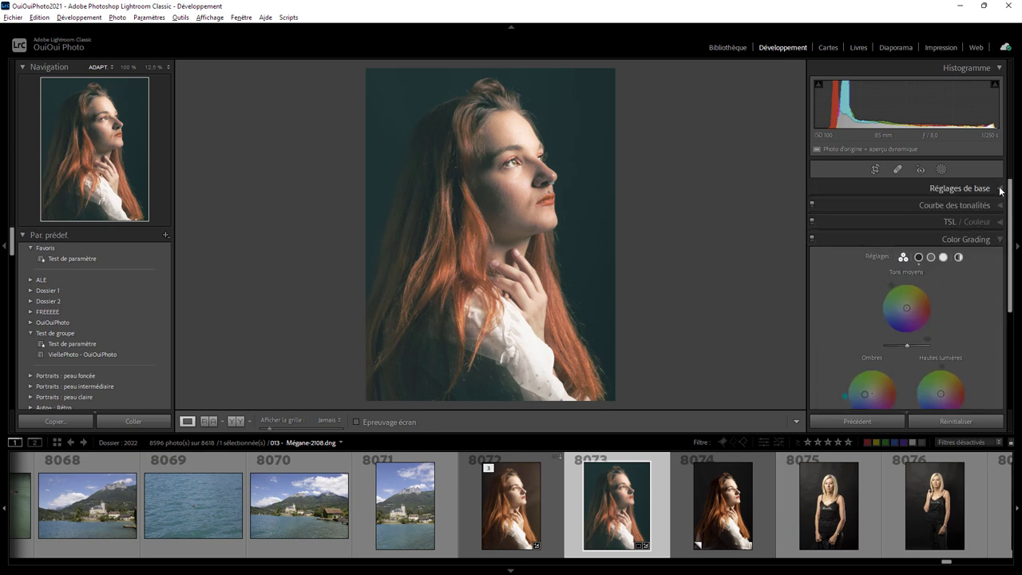
pyautogui.click(1000, 189)
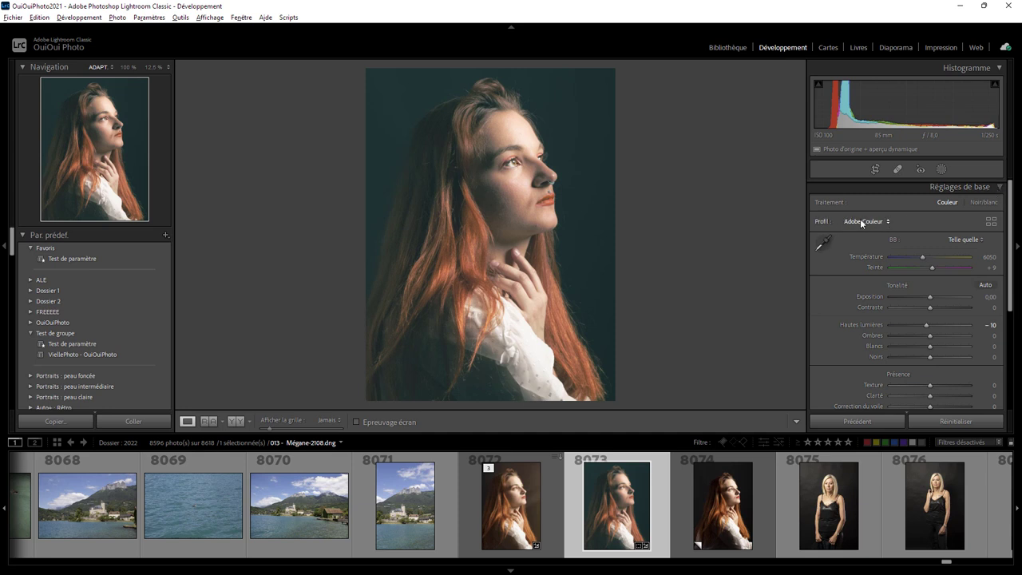
pyautogui.moveTo(1009, 273); pyautogui.dragTo(1010, 294)
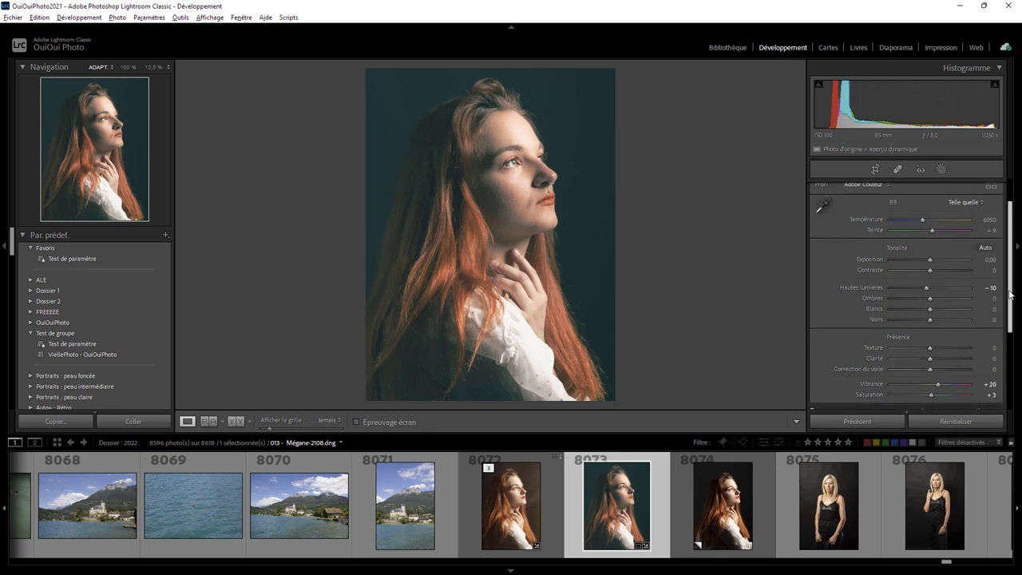
pyautogui.moveTo(1010, 294); pyautogui.dragTo(1010, 324)
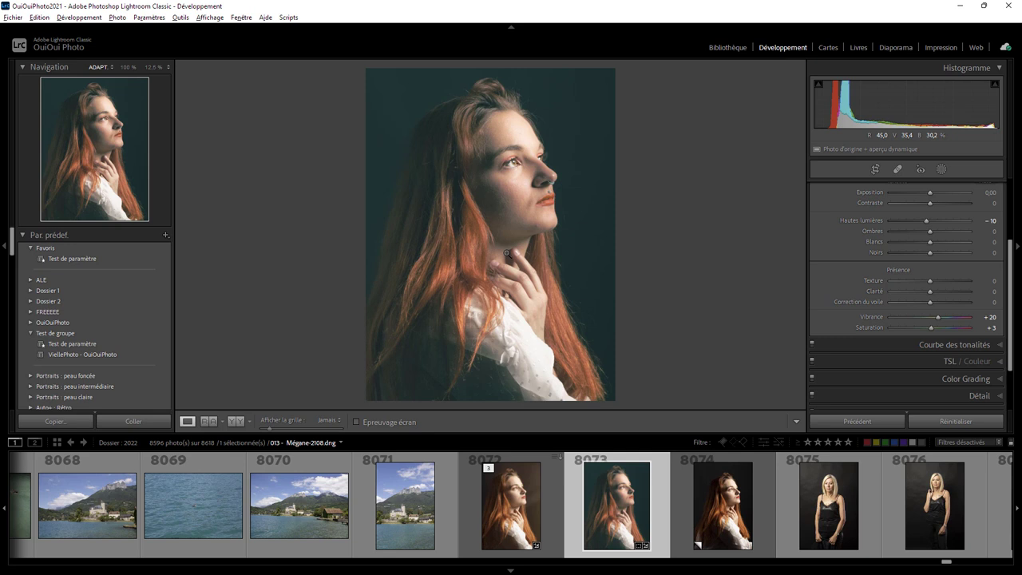
pyautogui.moveTo(1010, 343); pyautogui.dragTo(979, 390)
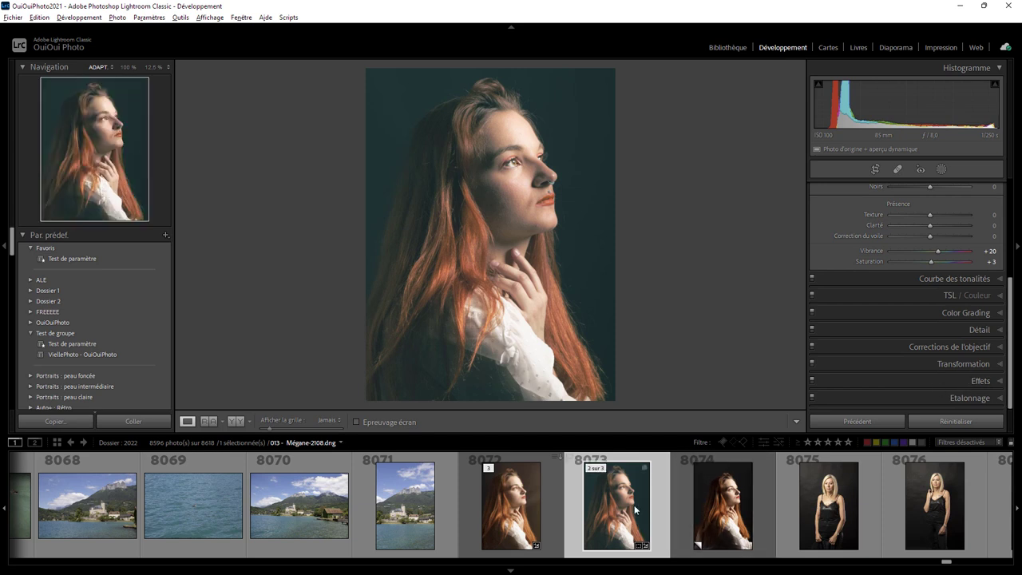
# Alternate between thumbnails 8072 and 8073, ending on the warm 8072 portrait
pyautogui.click(526, 513)
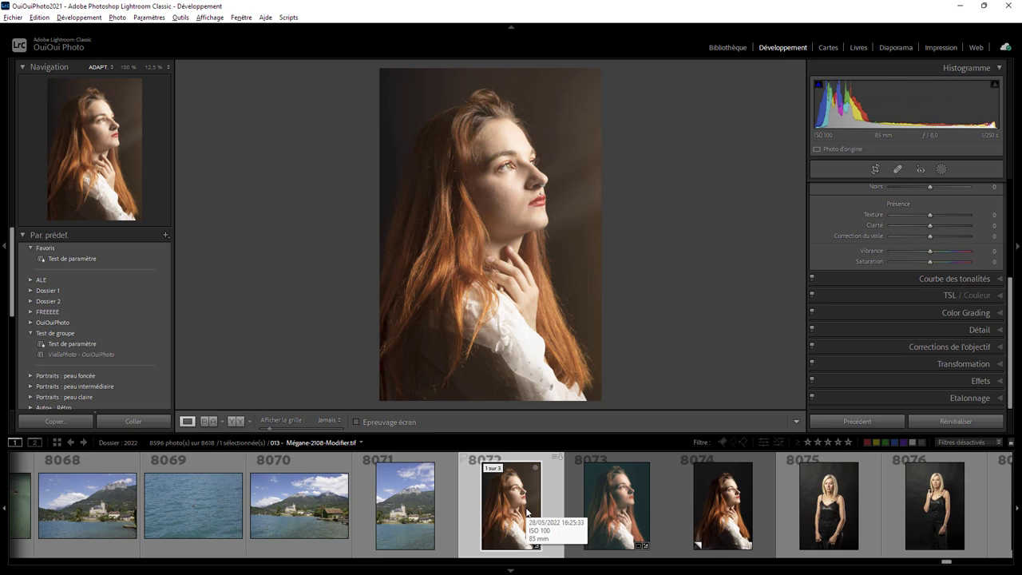
pyautogui.click(632, 515)
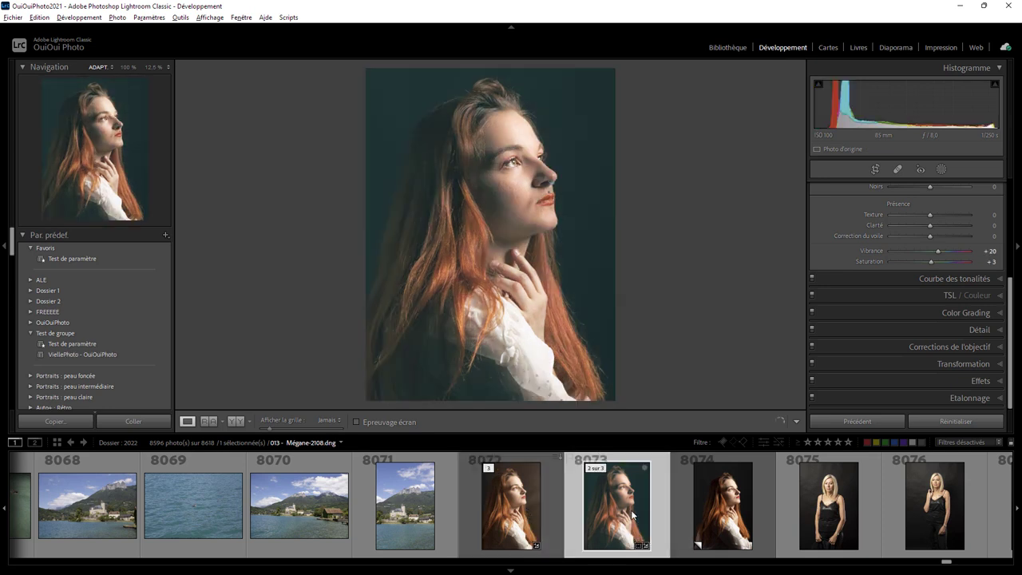
pyautogui.click(519, 508)
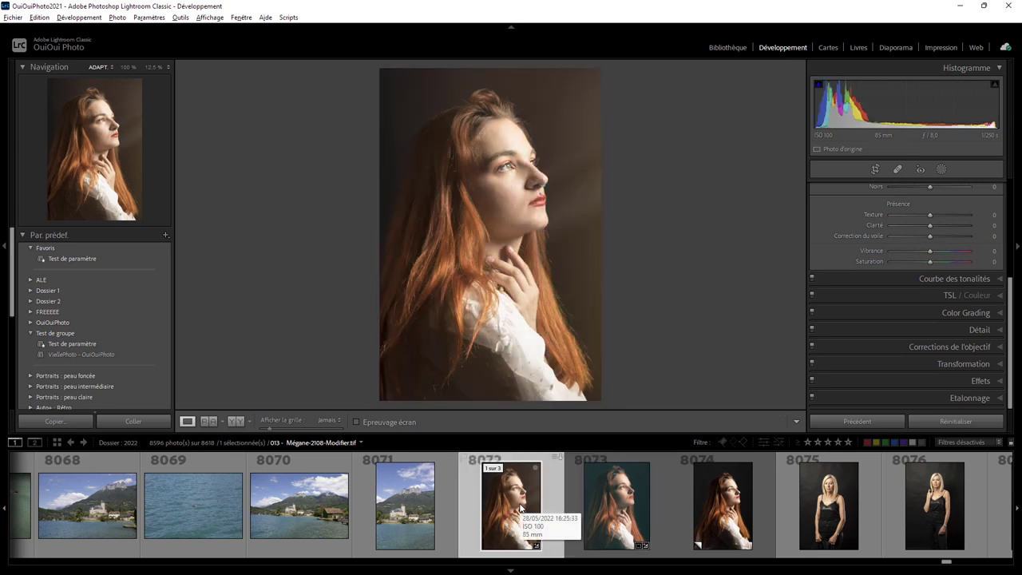